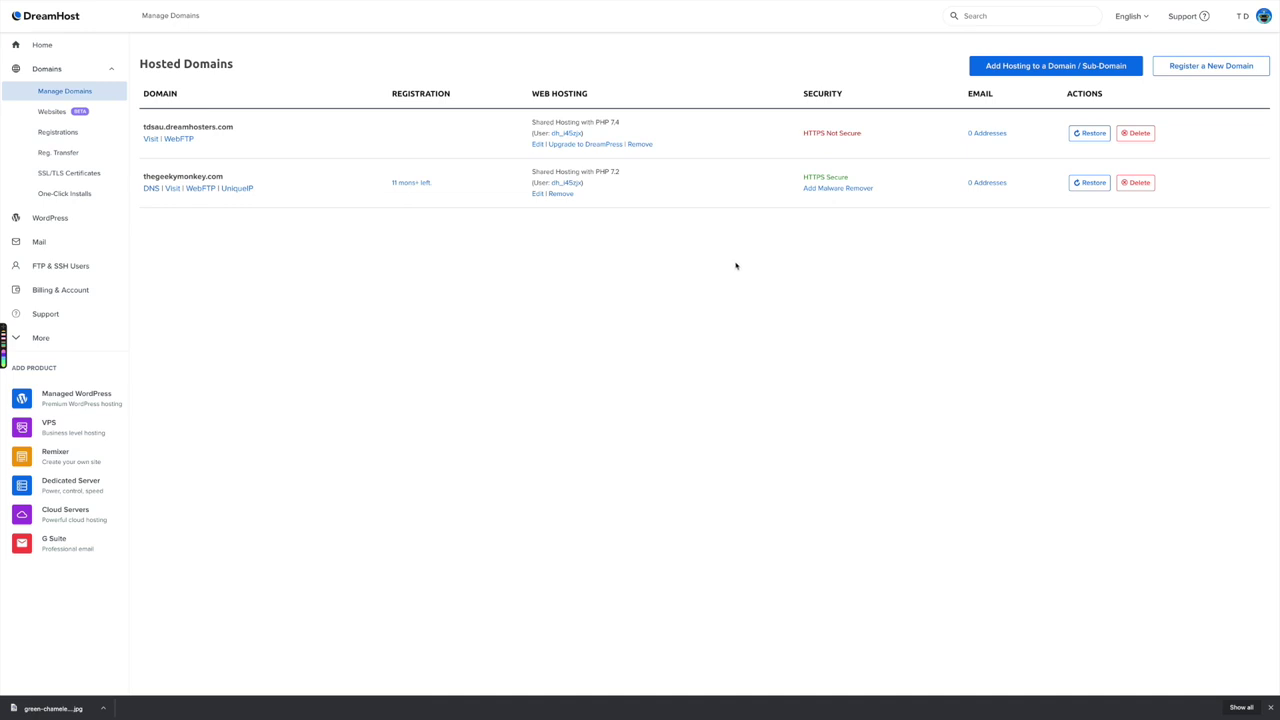
# From DreamHost's Websites list, manage thegeekymonkey.com and run the WordPress installer
pyautogui.click(51, 113)
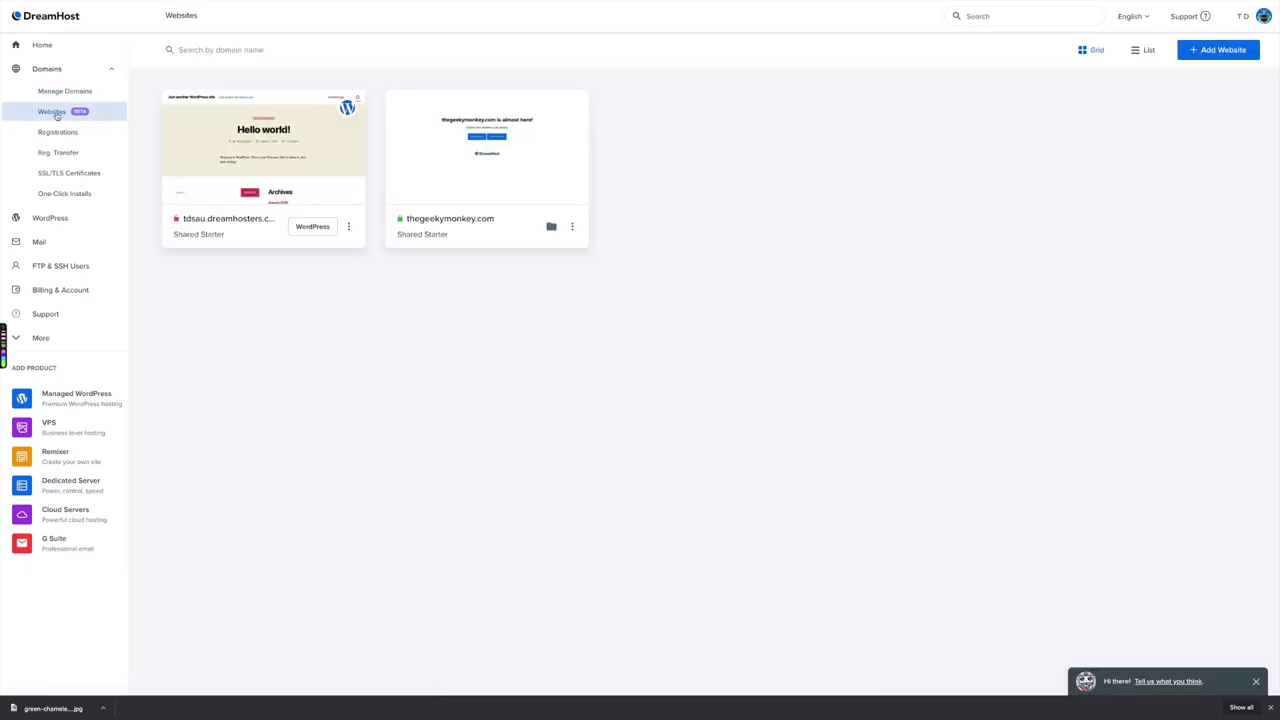
pyautogui.moveTo(466, 190)
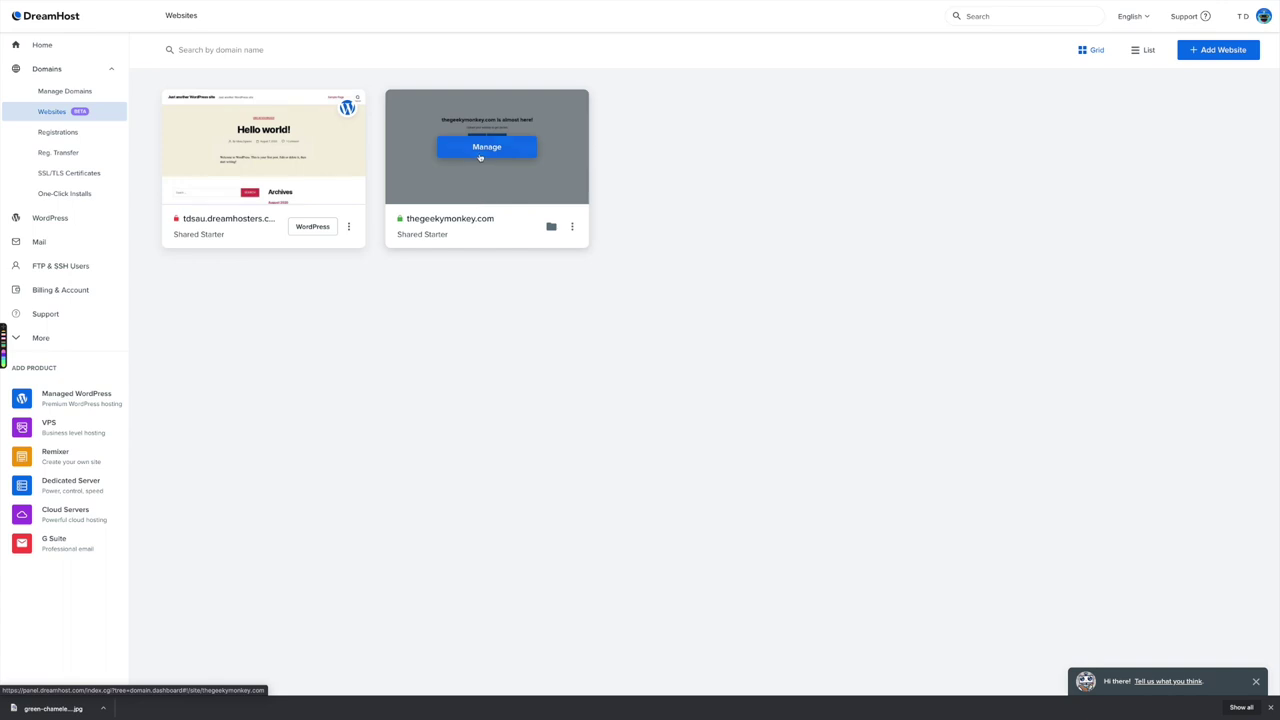
pyautogui.click(490, 150)
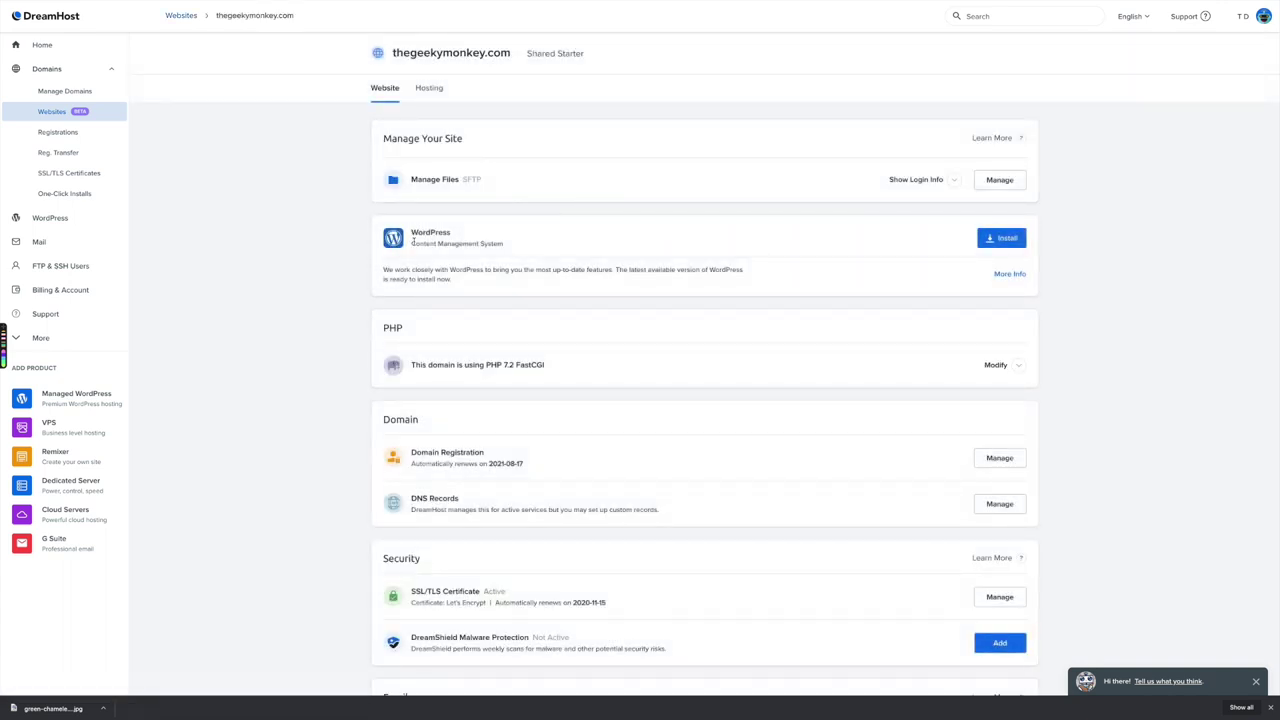
pyautogui.click(1007, 239)
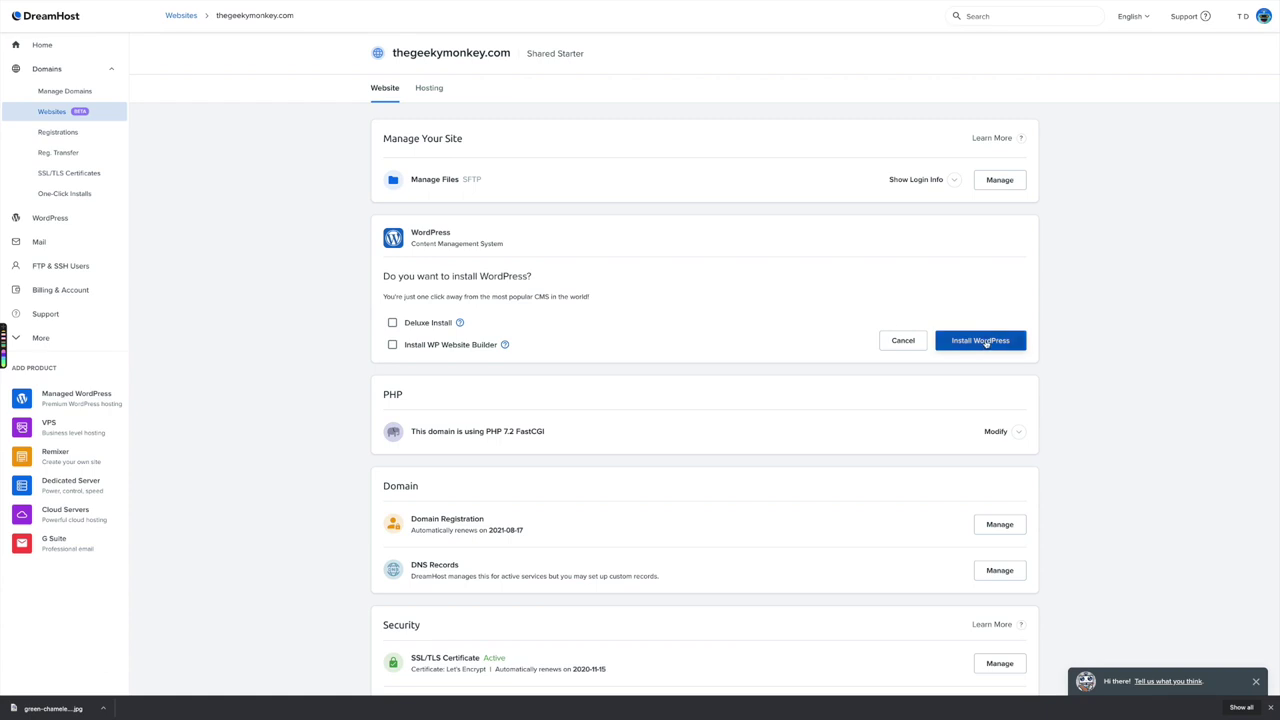
pyautogui.click(985, 341)
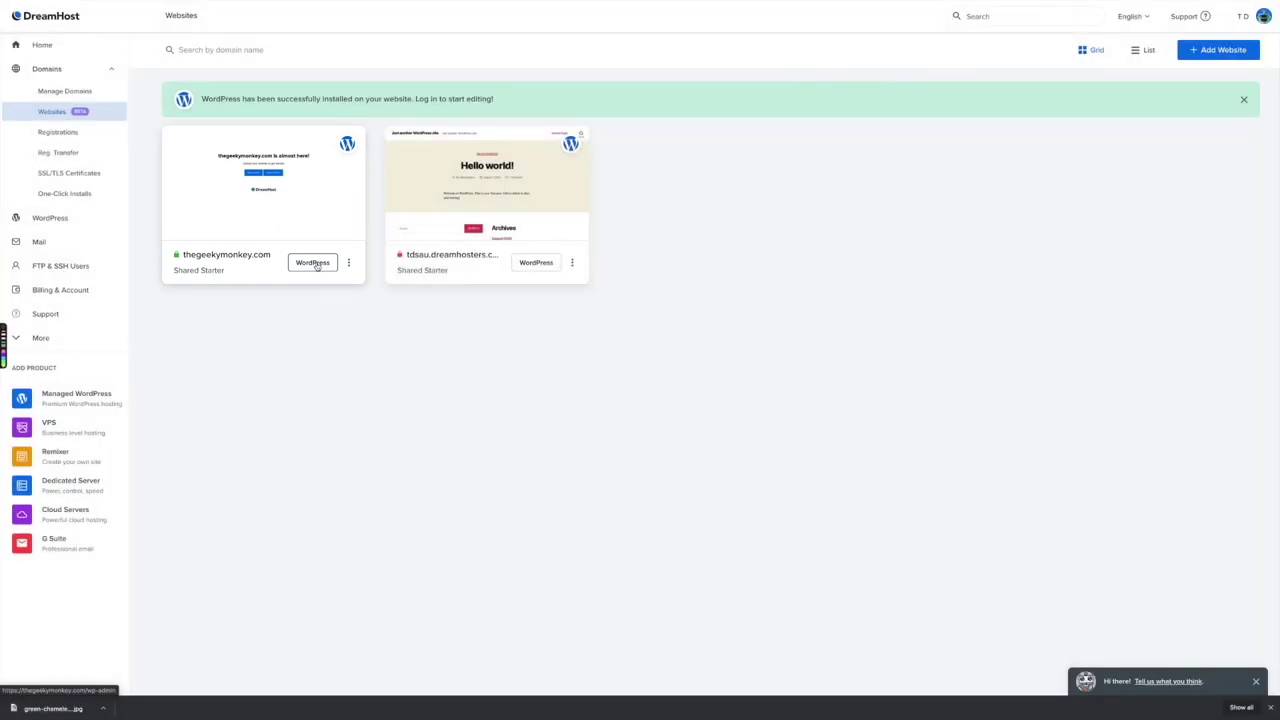
# Open thegeekymonkey.com's WordPress admin and go to Appearance > Themes > Add New search
pyautogui.click(316, 265)
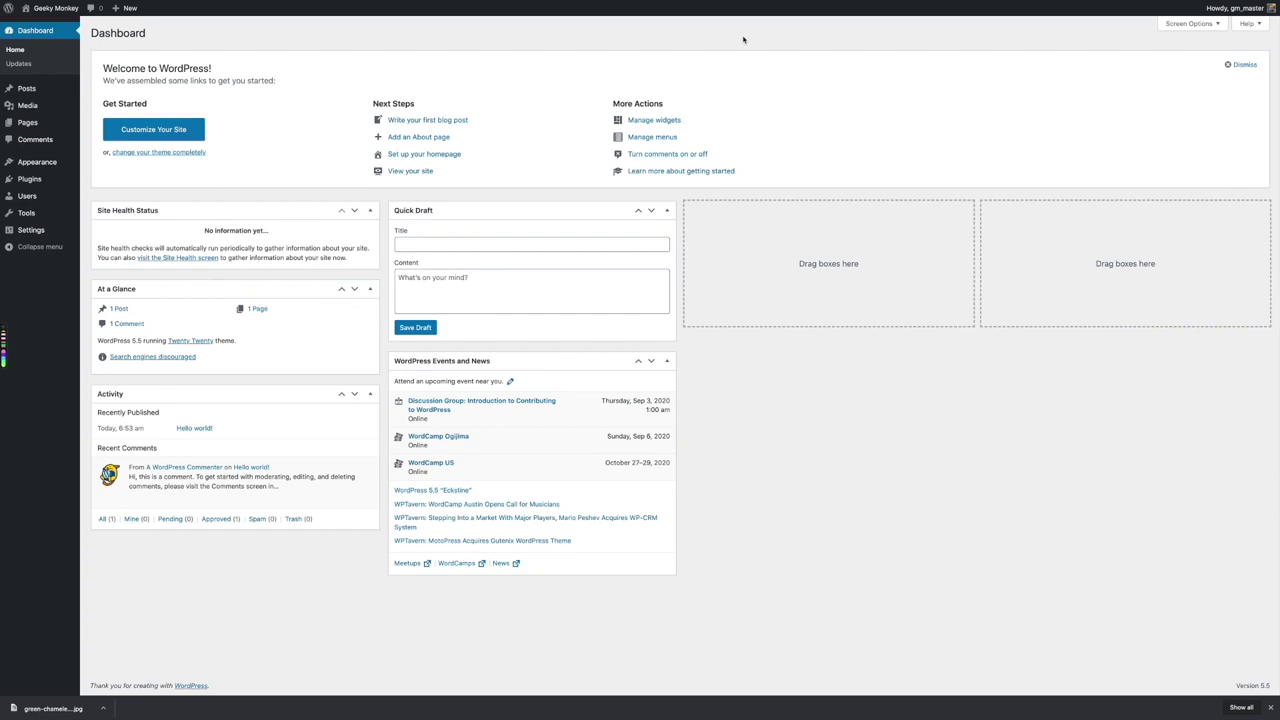
pyautogui.moveTo(45, 162)
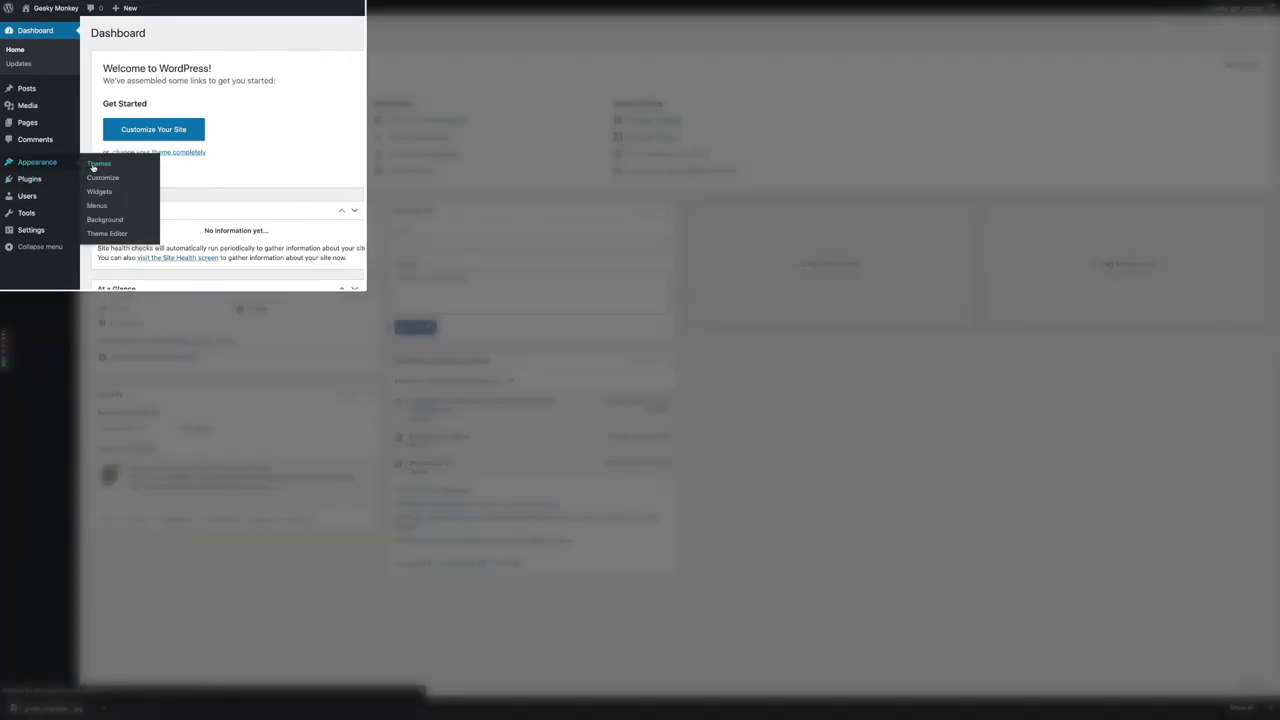
pyautogui.click(94, 165)
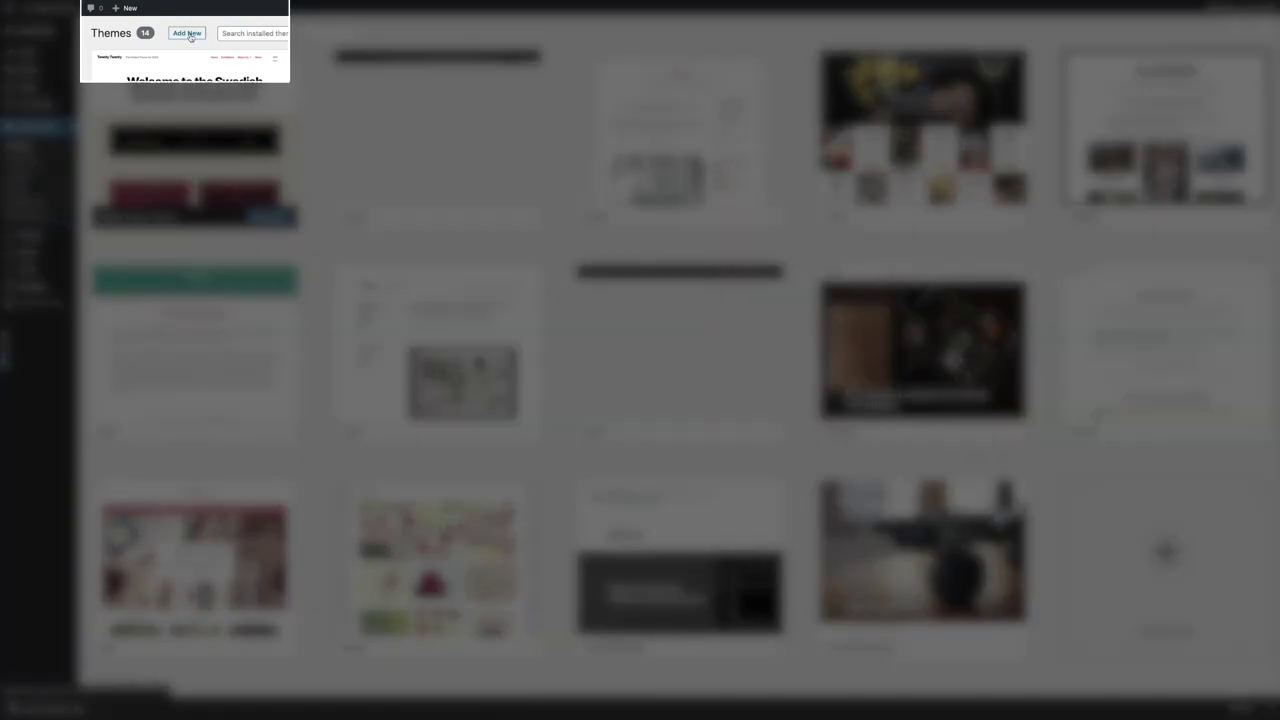
pyautogui.click(188, 34)
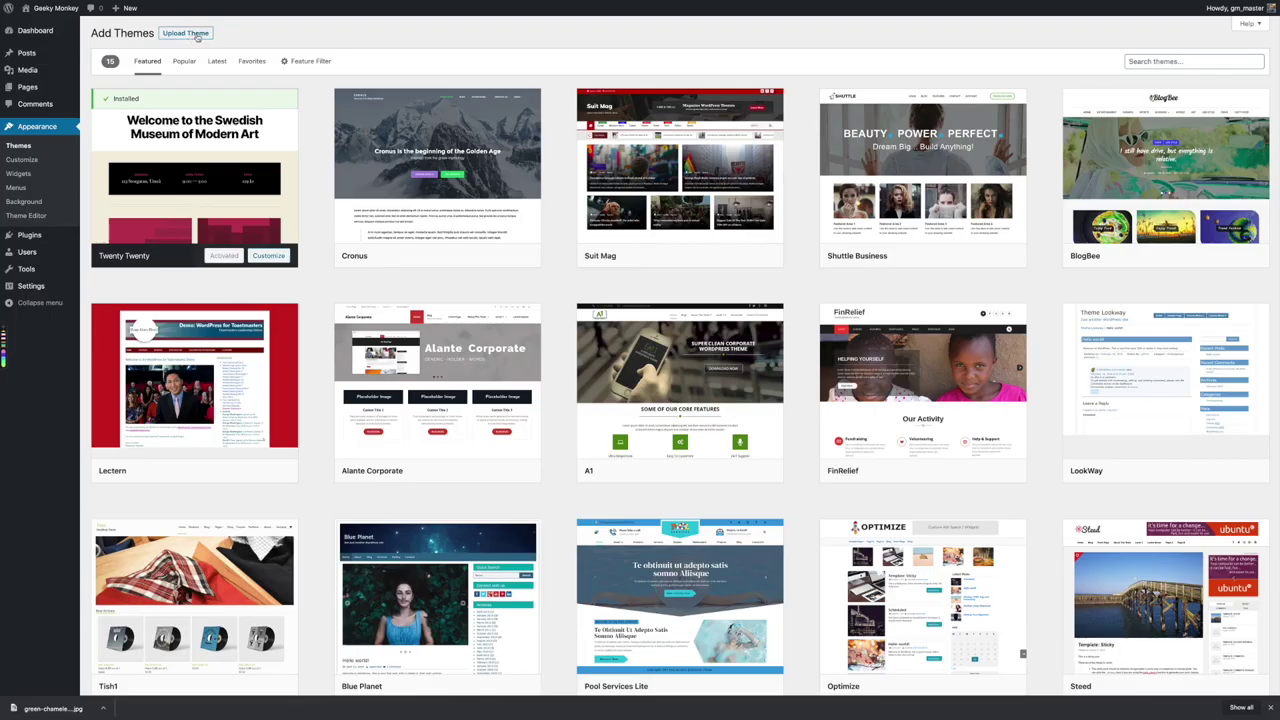
pyautogui.click(1140, 61)
# Search the theme directory for 'astra', then install and activate the Astra theme
pyautogui.write('astra')
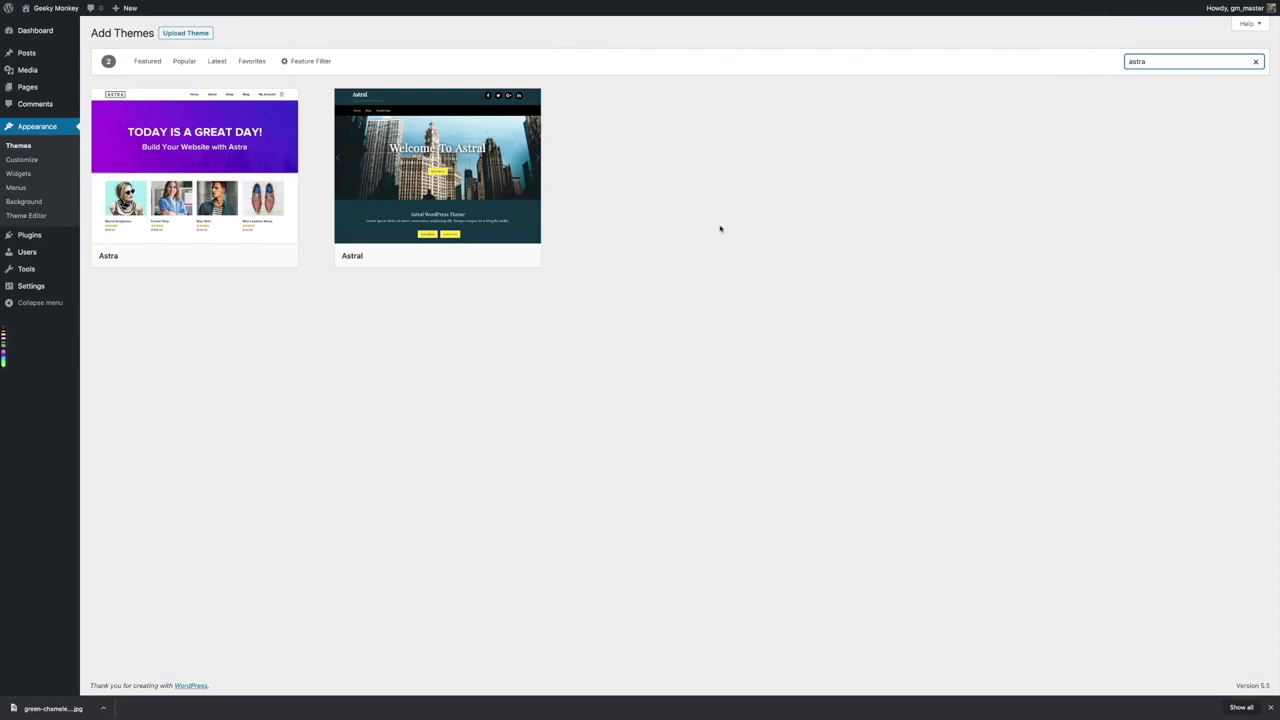
pyautogui.moveTo(112, 255)
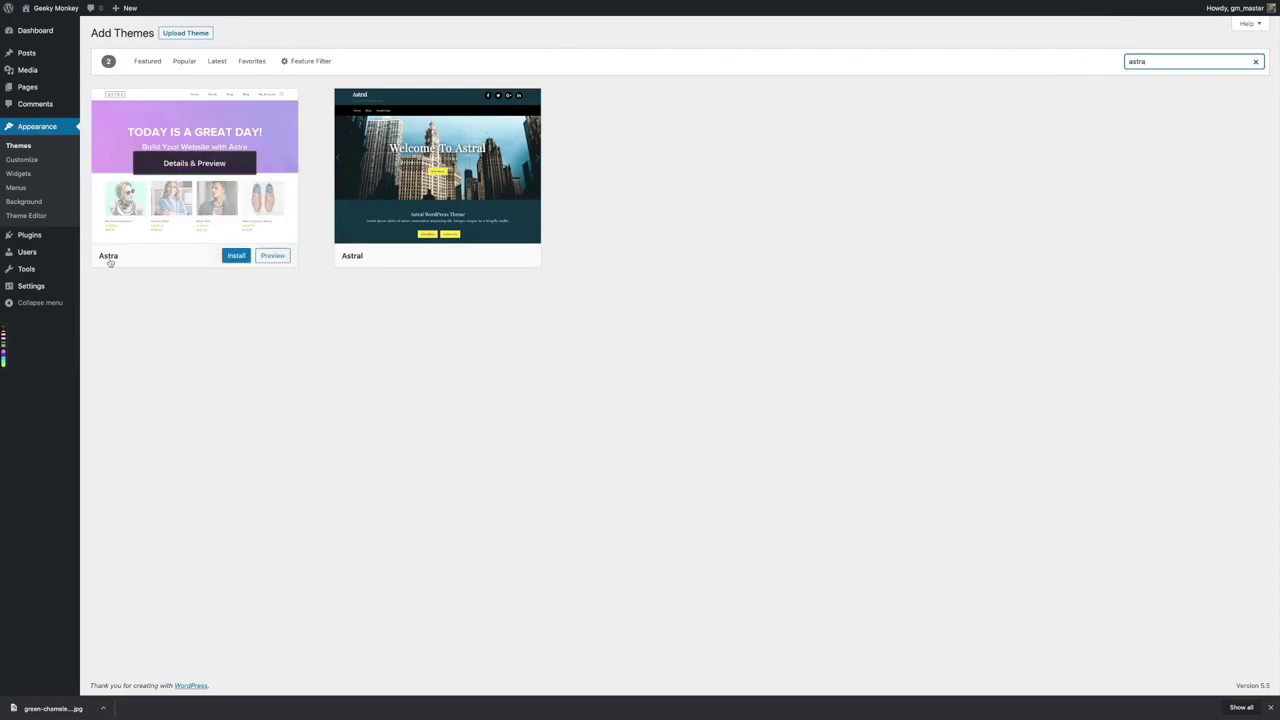
pyautogui.click(237, 257)
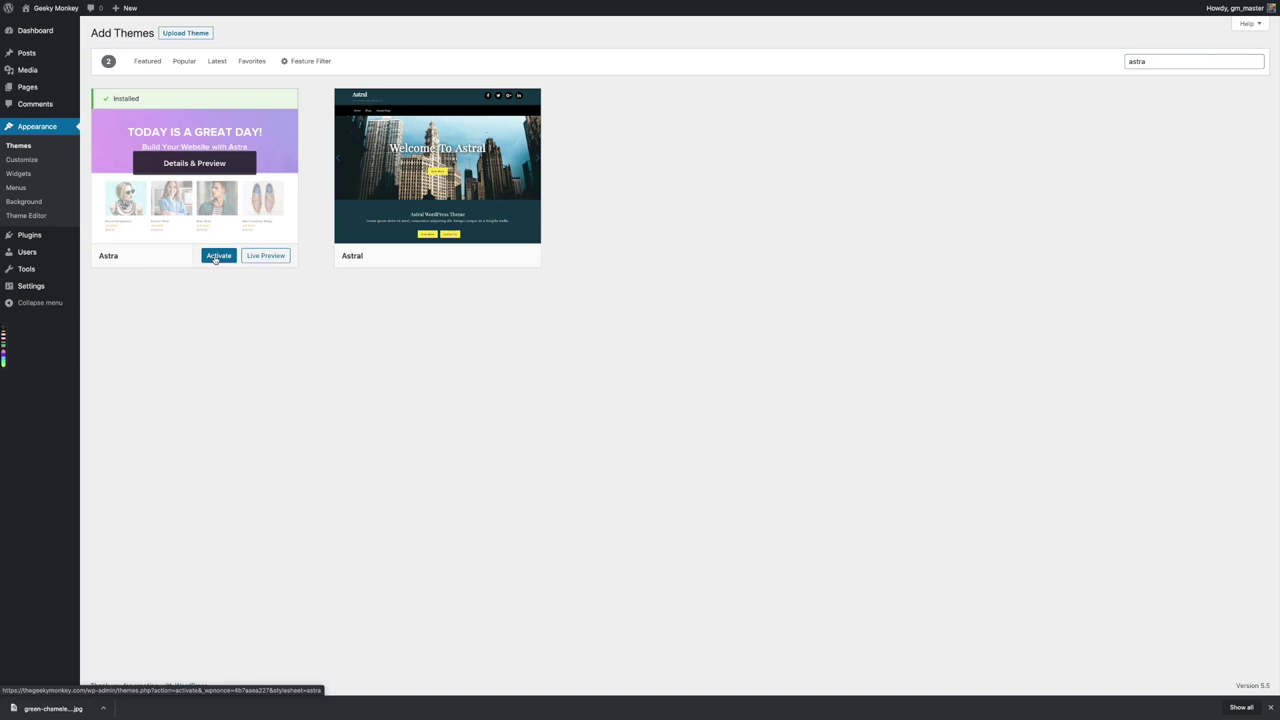
pyautogui.click(216, 257)
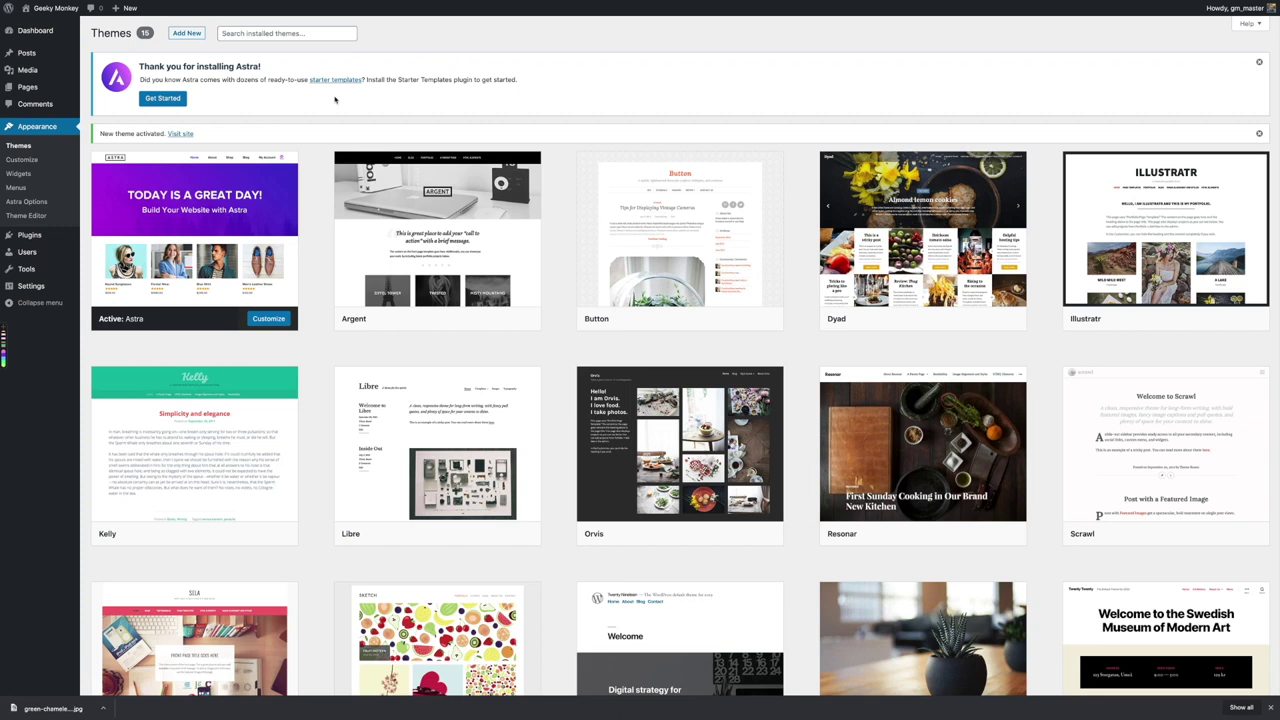
# Launch Astra's Starter Templates setup and pick Elementor as the page builder
pyautogui.click(164, 99)
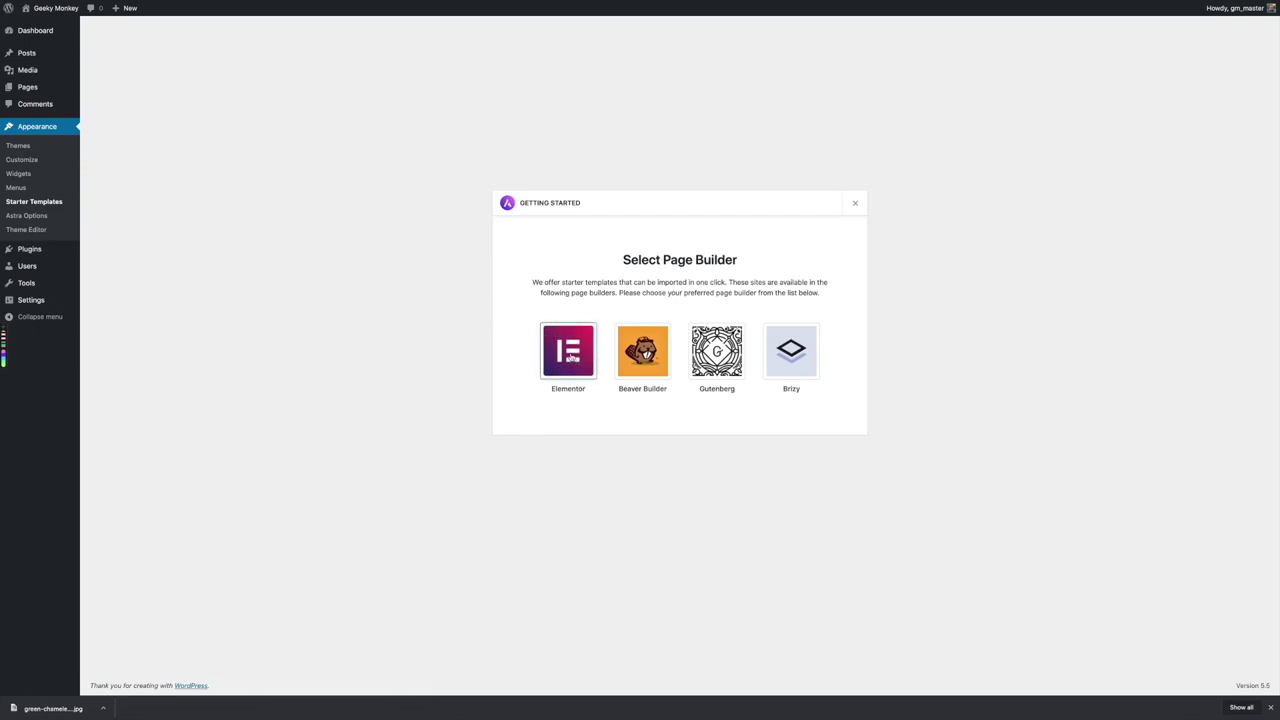
pyautogui.click(569, 356)
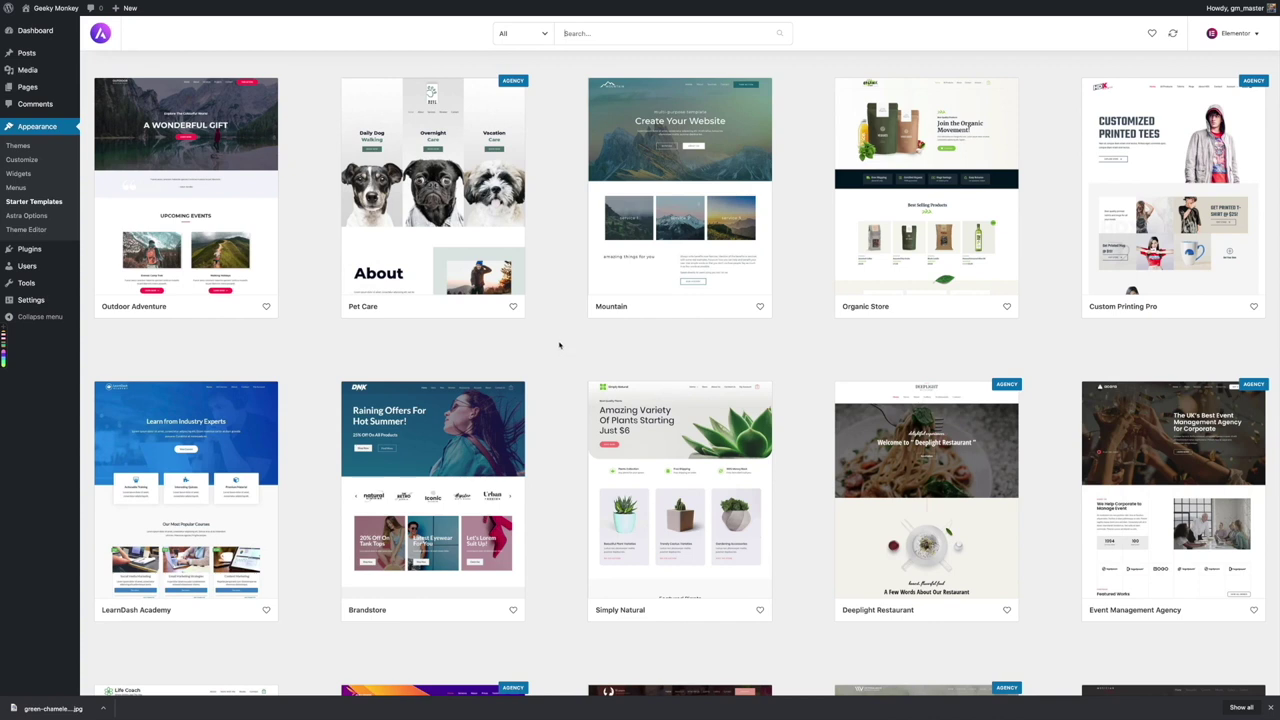
# Filter the Elementor starter templates to show only Free ones
pyautogui.click(545, 34)
pyautogui.click(515, 150)
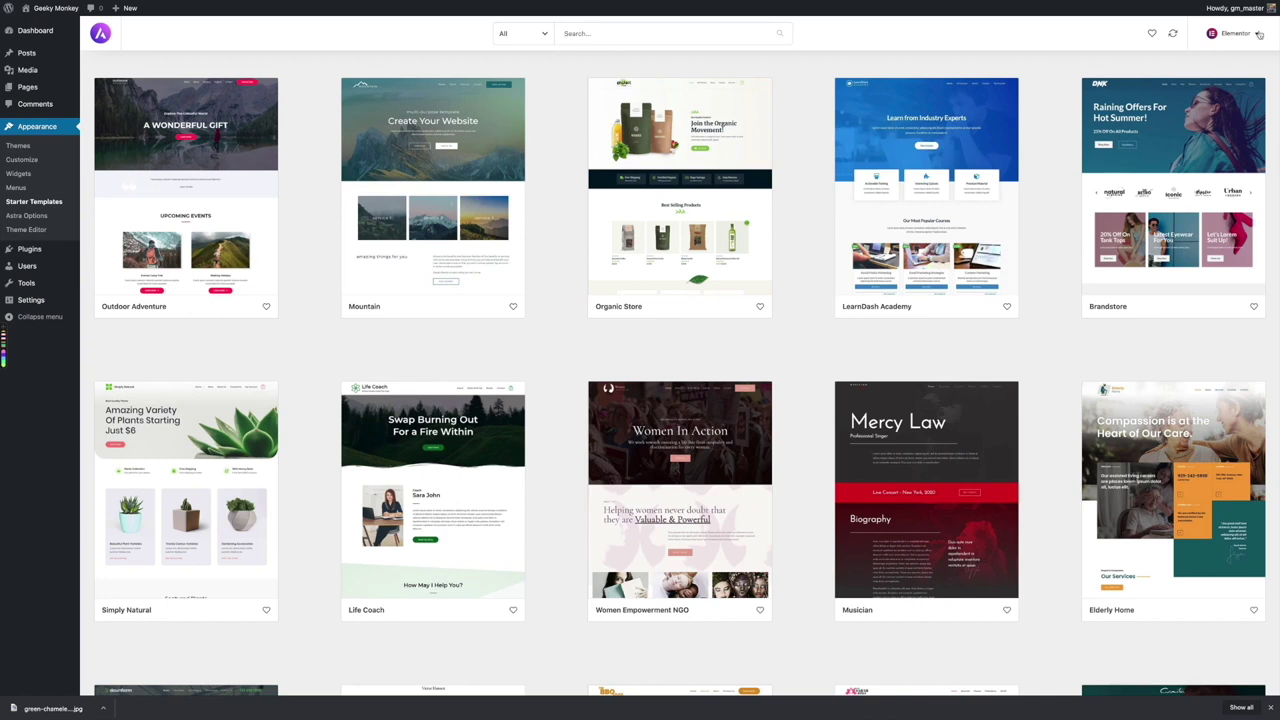
pyautogui.click(516, 38)
pyautogui.click(518, 150)
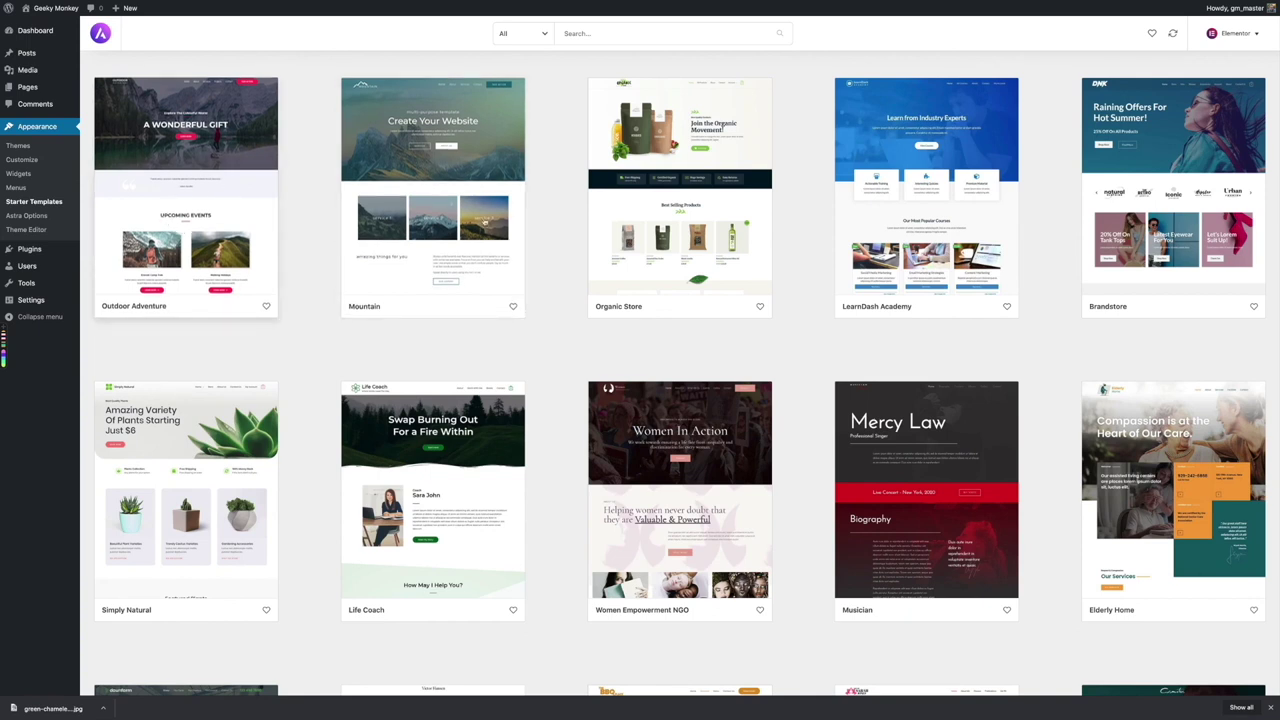
# Scroll down the template grid and open the Digital Agency template
pyautogui.scroll(-1, 554, 196)
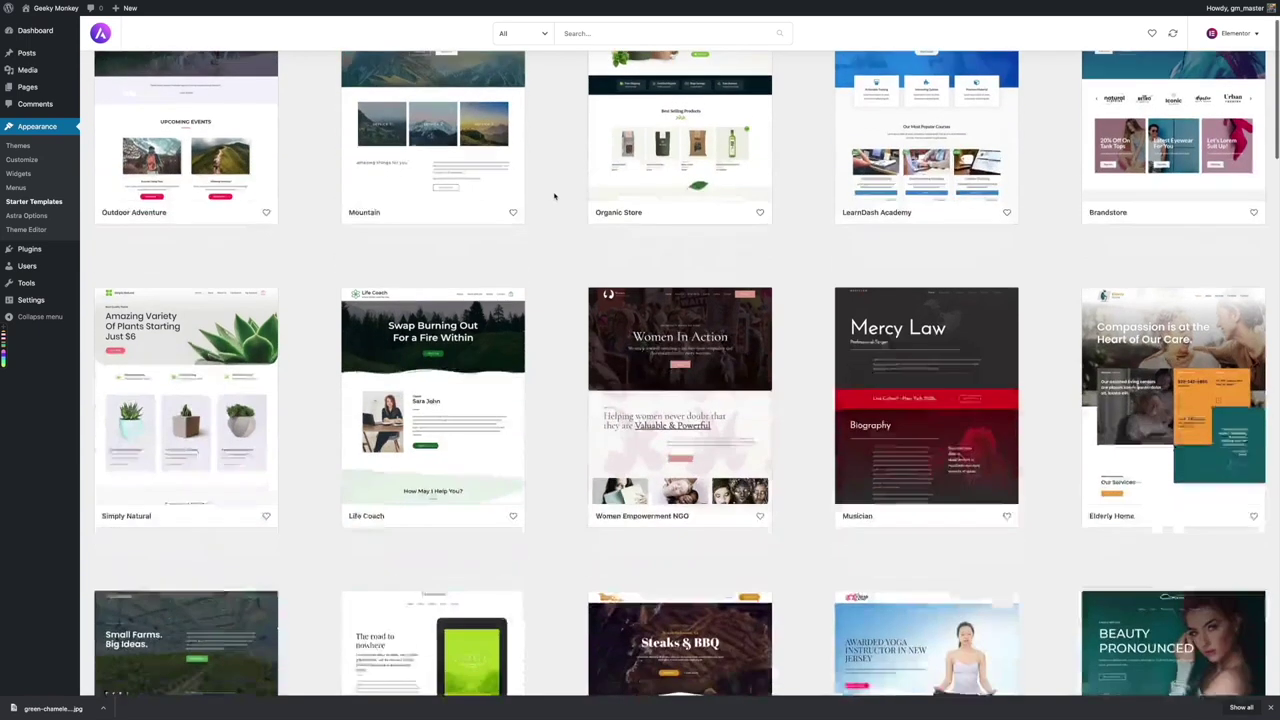
pyautogui.scroll(-1, 554, 196)
pyautogui.scroll(-1, 545, 304)
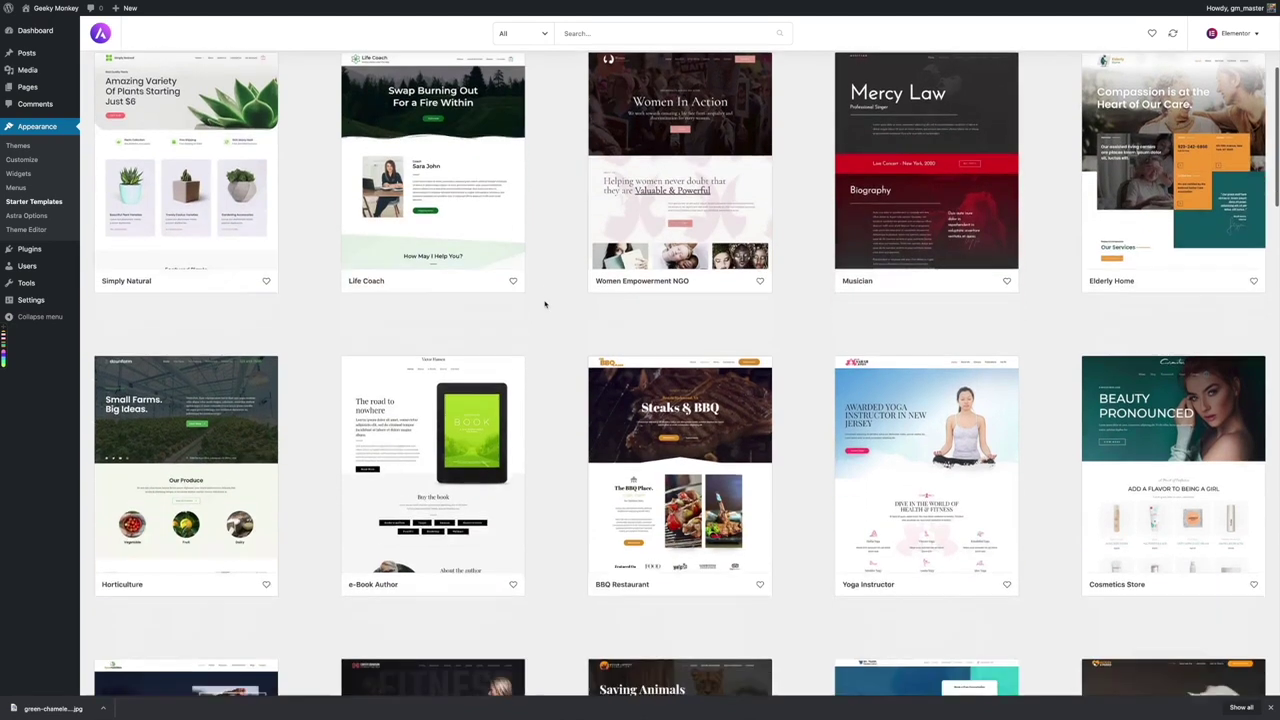
pyautogui.scroll(-2, 545, 304)
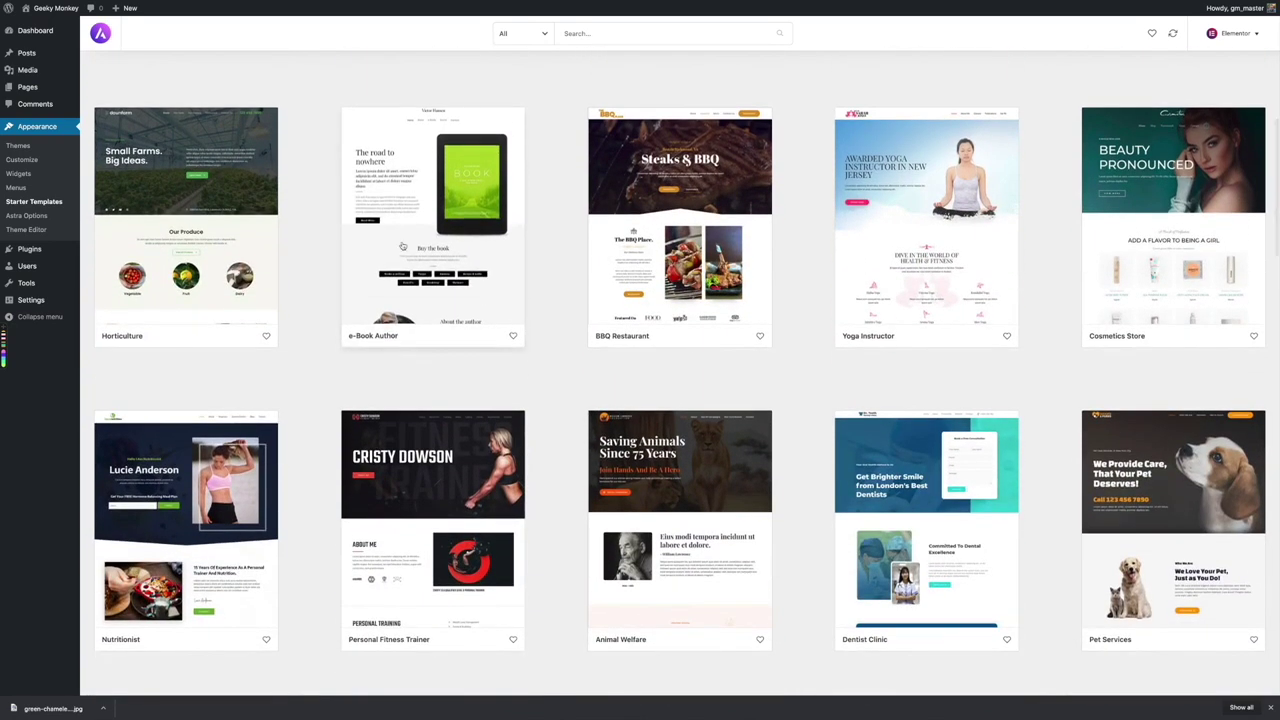
pyautogui.scroll(-2, 554, 303)
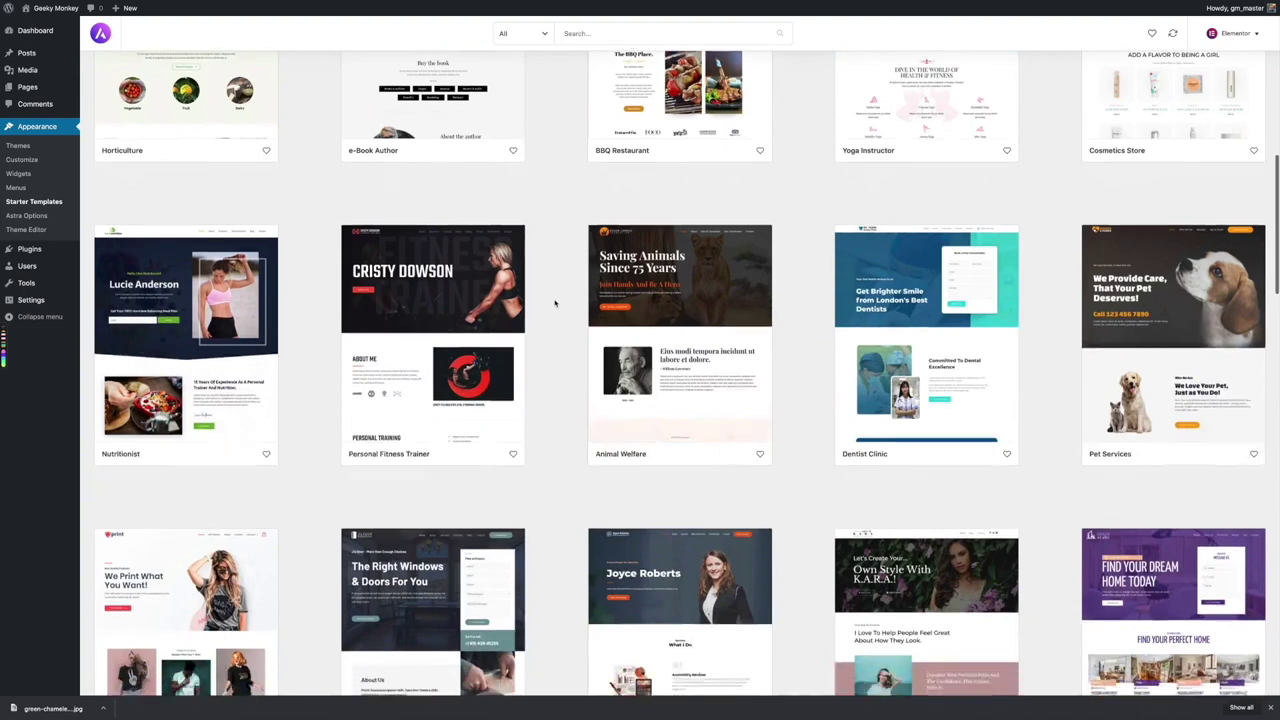
pyautogui.scroll(-3, 554, 303)
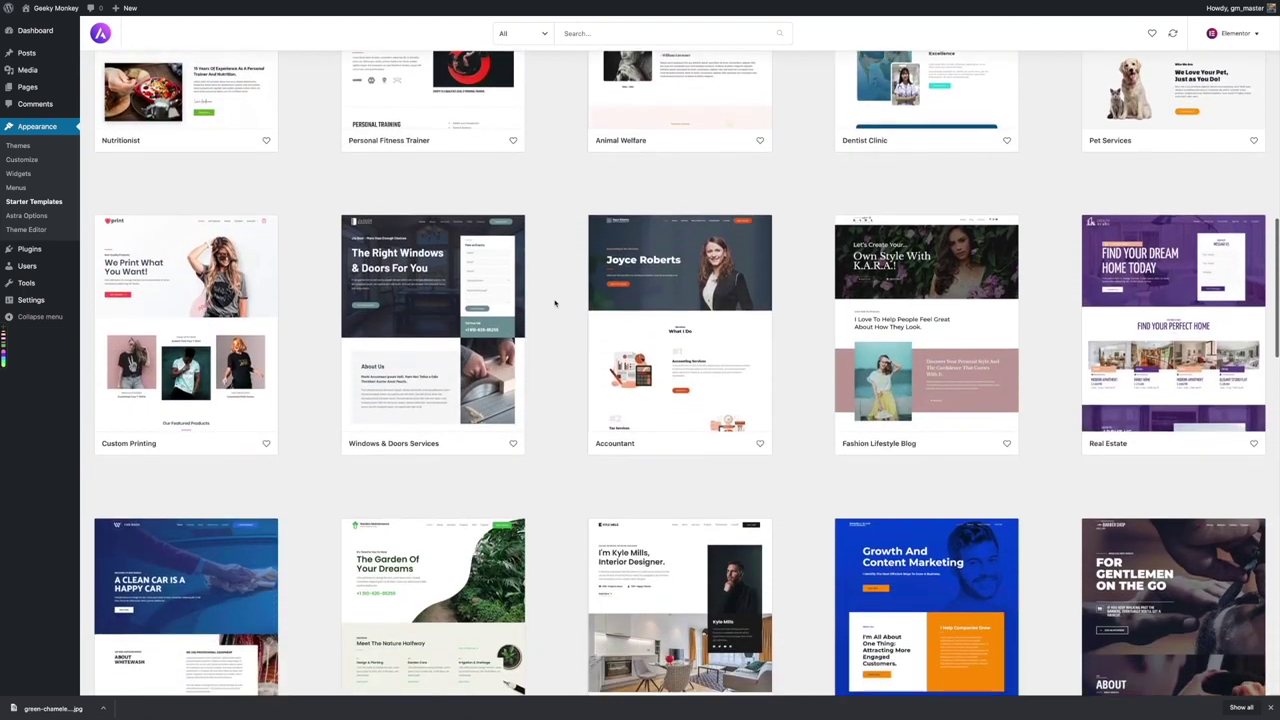
pyautogui.scroll(-1, 556, 310)
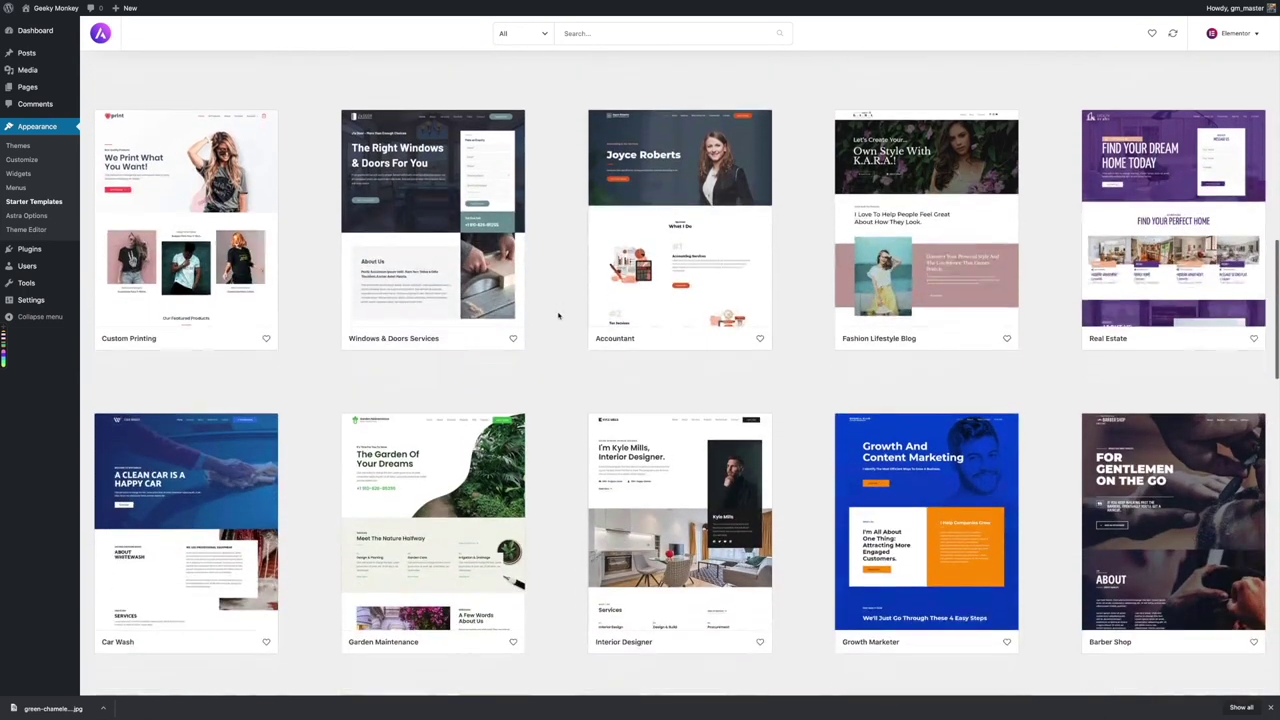
pyautogui.scroll(-5, 558, 316)
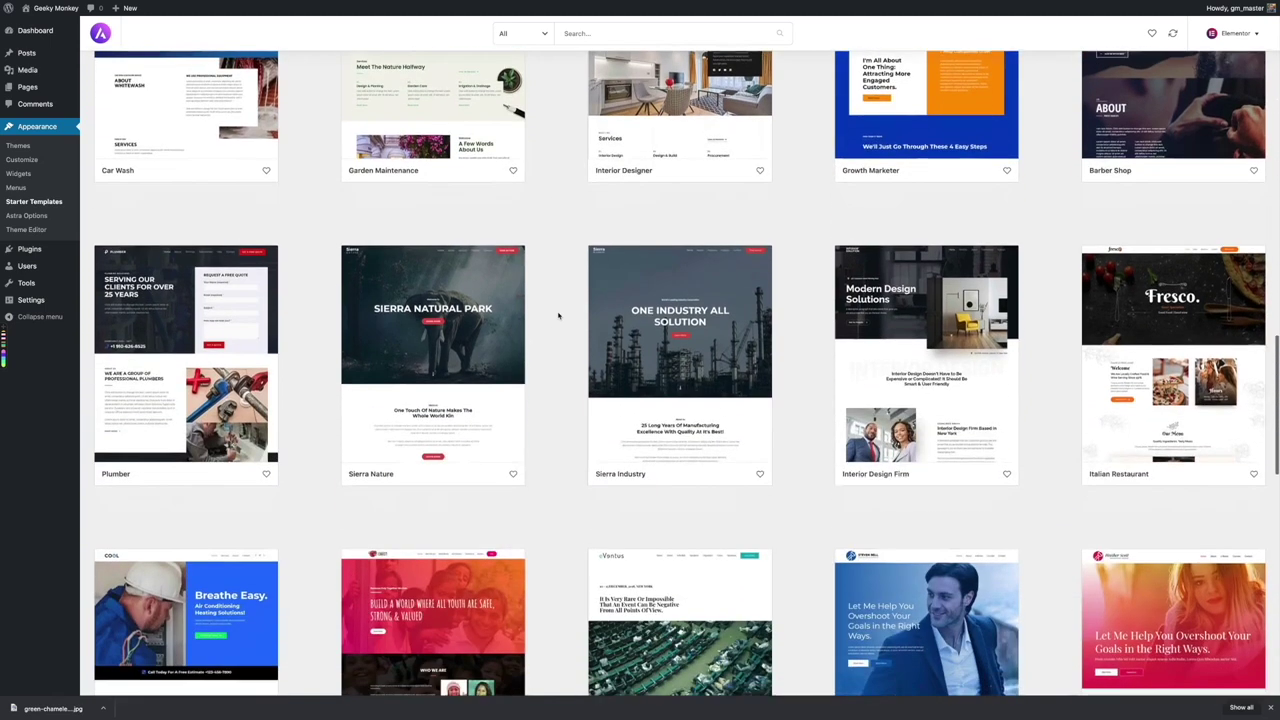
pyautogui.scroll(-3, 558, 316)
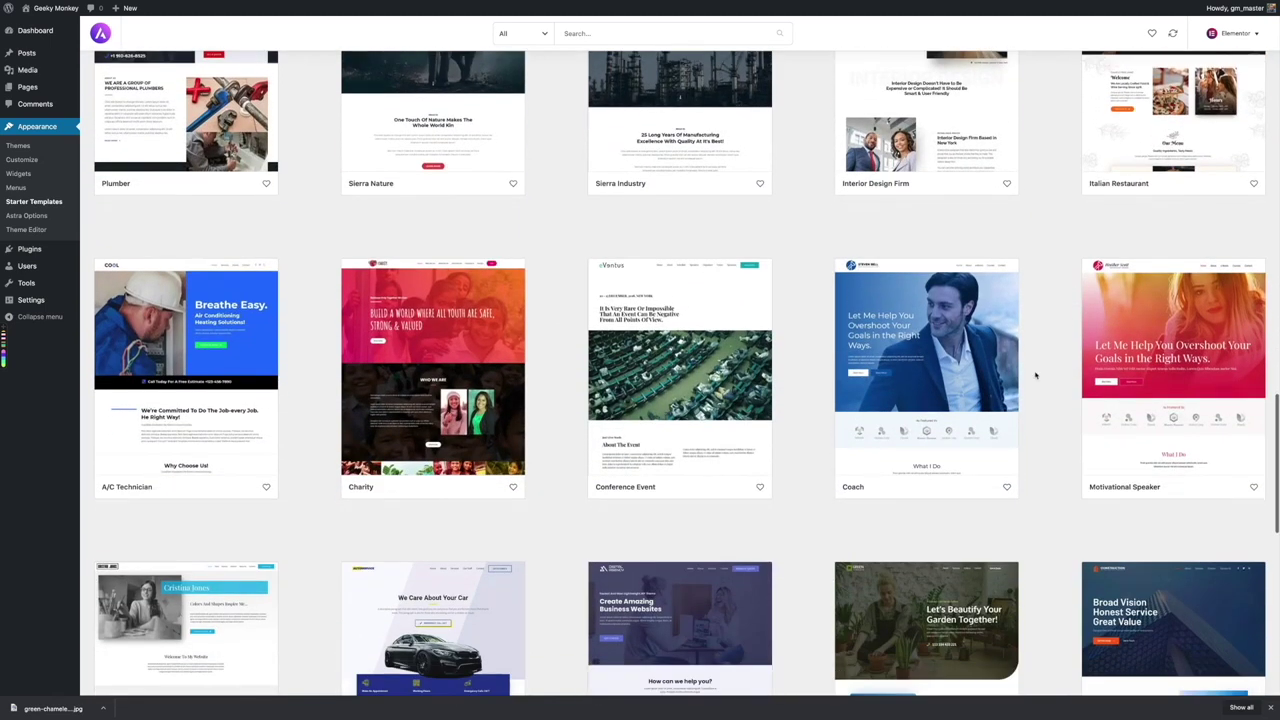
pyautogui.scroll(-3, 561, 362)
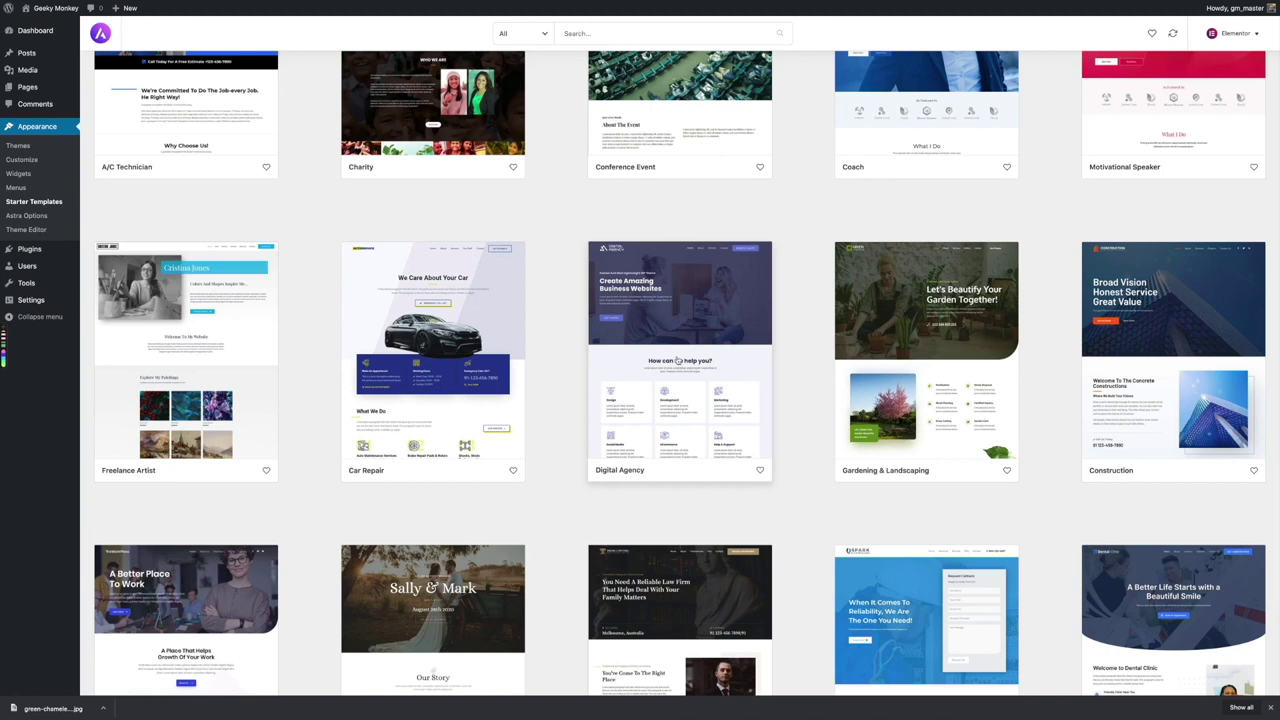
pyautogui.click(677, 360)
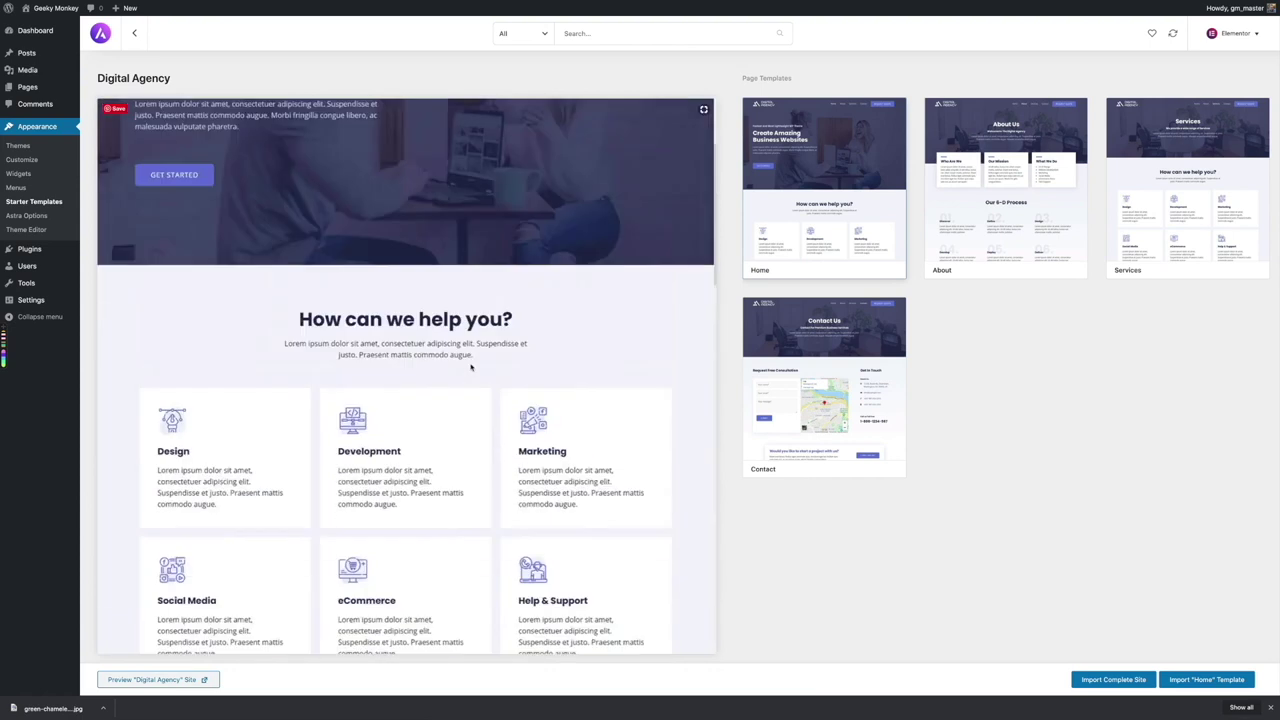
# Preview Digital Agency's About and Contact pages, then import the complete site with all options
pyautogui.click(1005, 187)
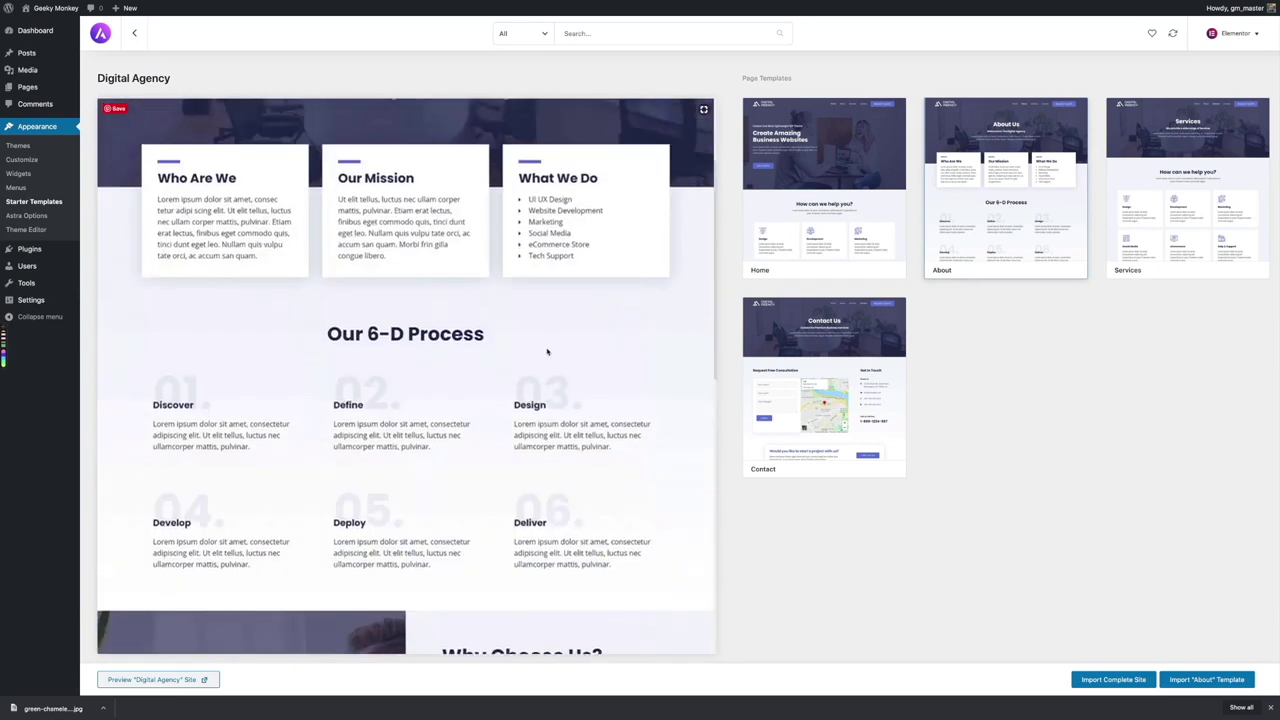
pyautogui.click(824, 387)
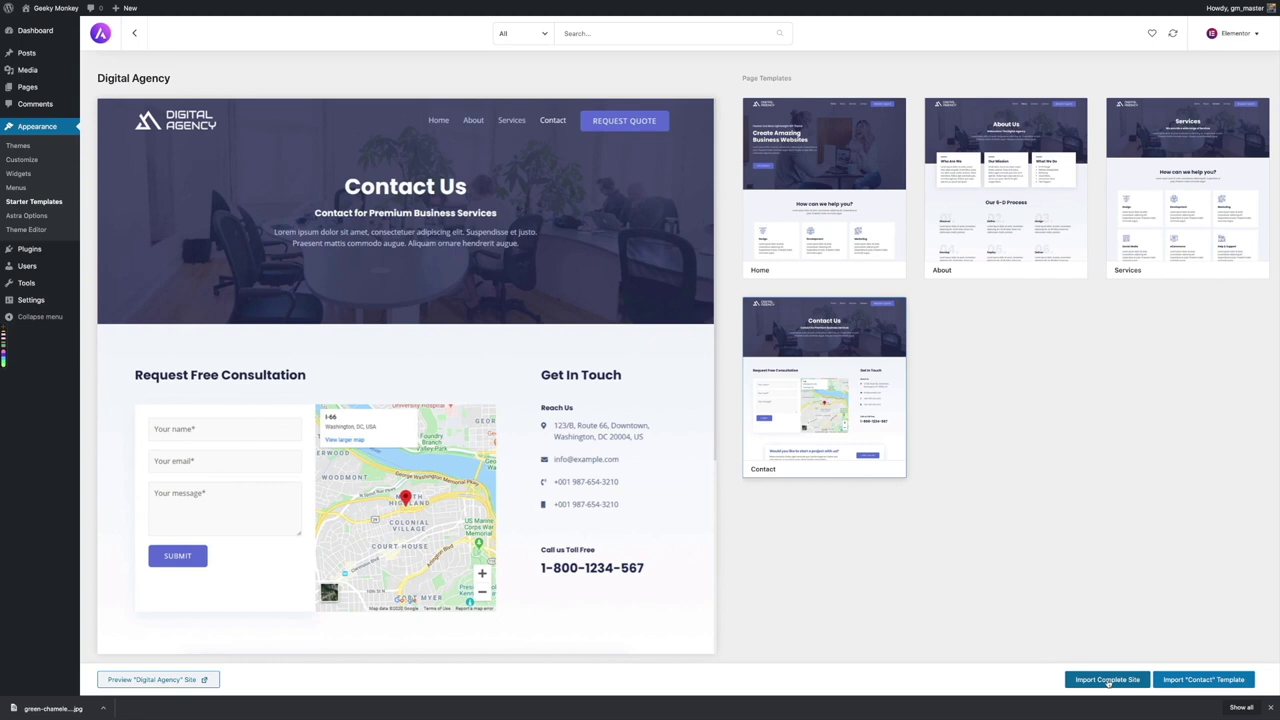
pyautogui.click(1111, 683)
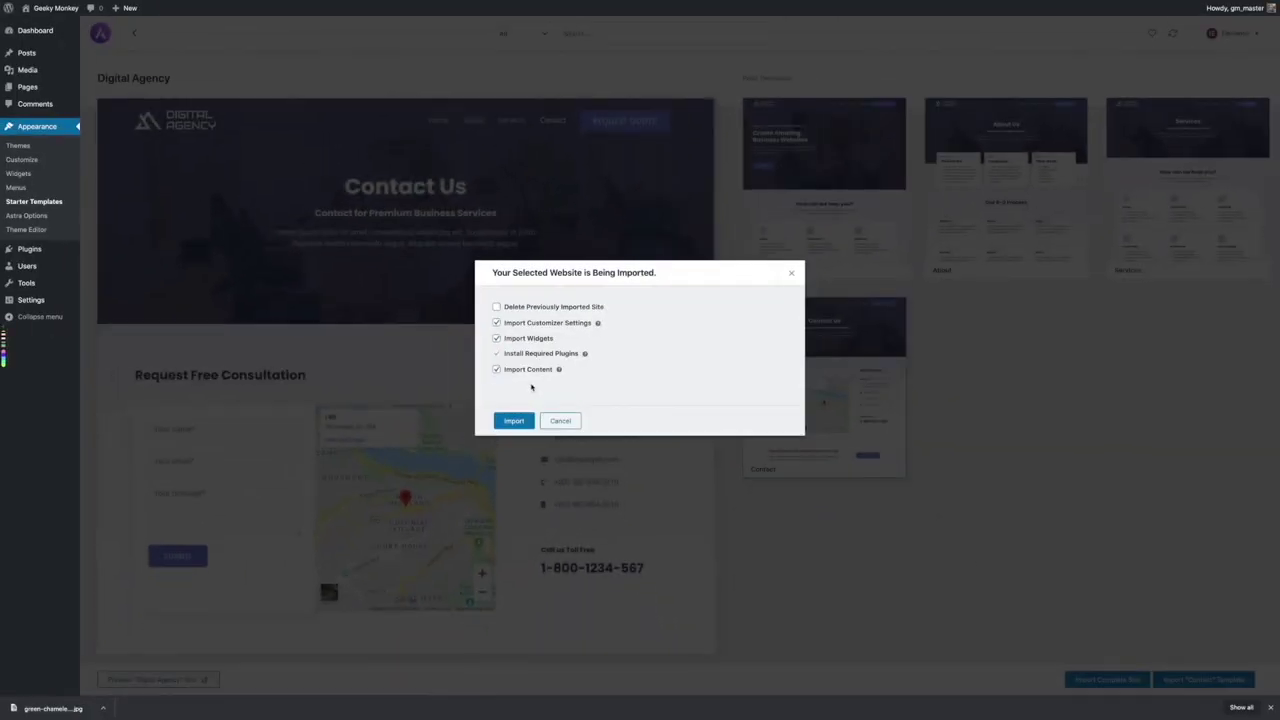
pyautogui.click(514, 421)
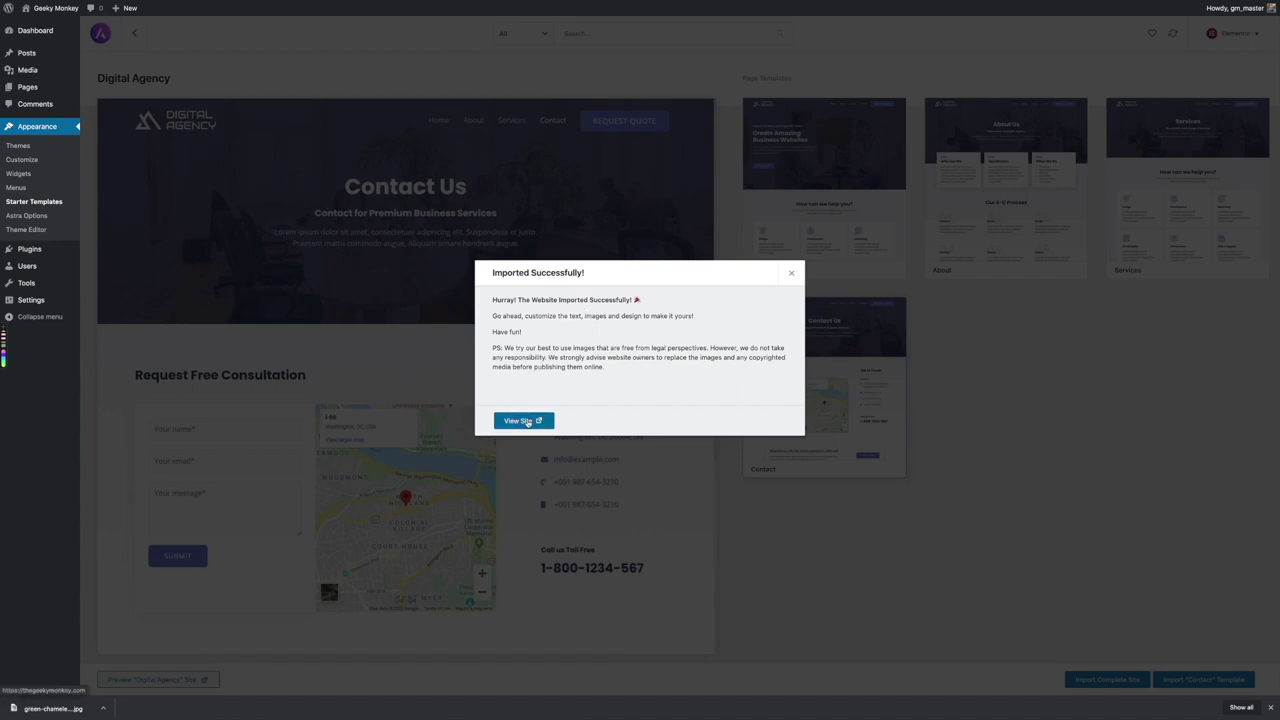
# Open the live imported site and scroll through its home page
pyautogui.click(520, 421)
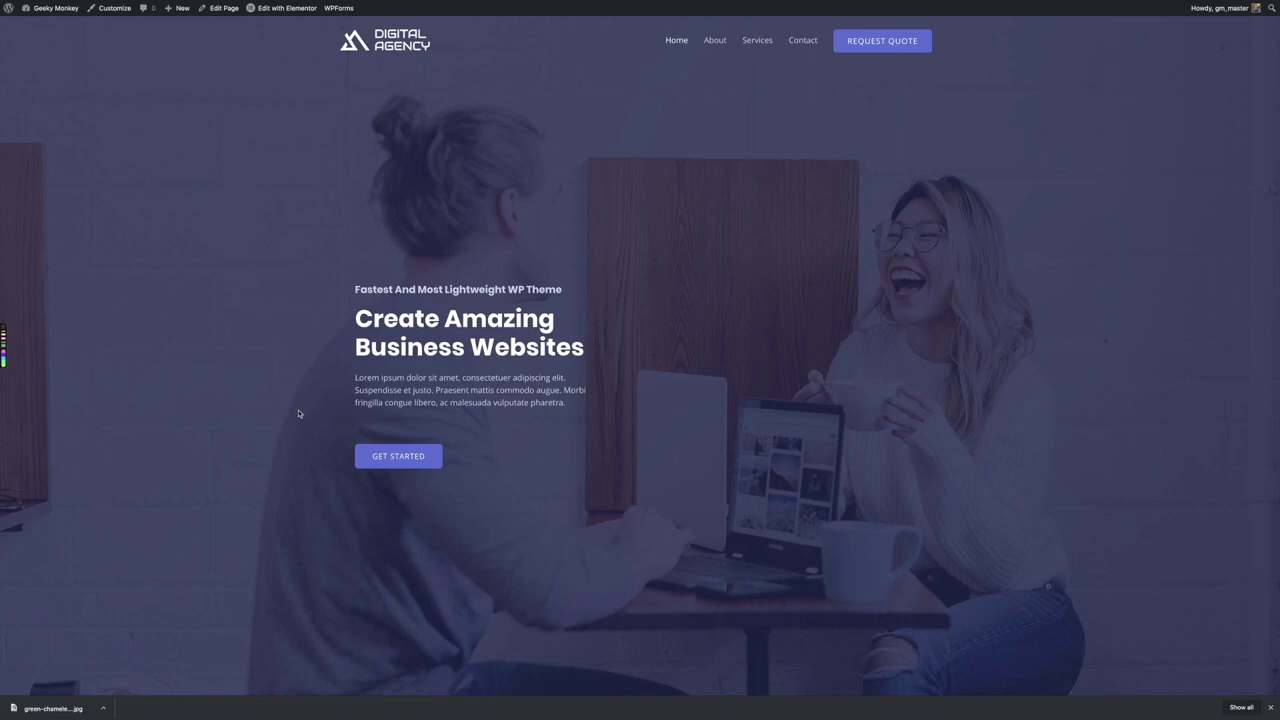
pyautogui.scroll(-5, 298, 413)
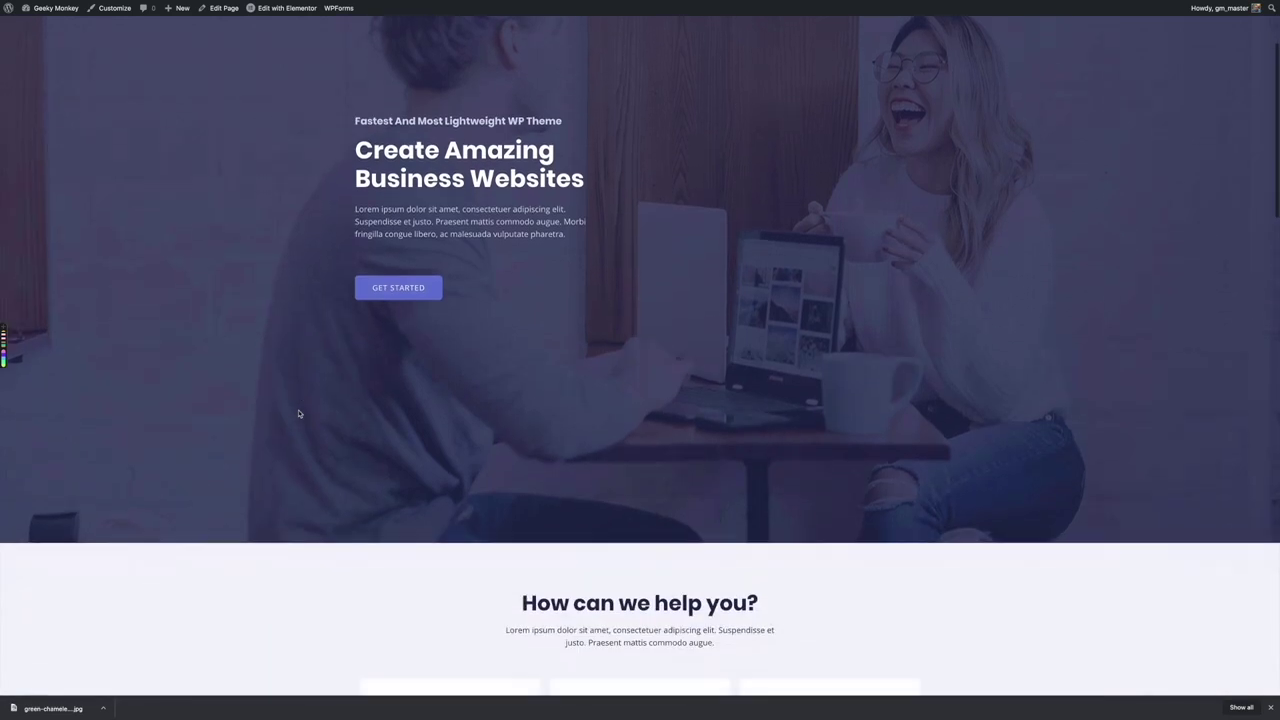
pyautogui.scroll(-4, 298, 413)
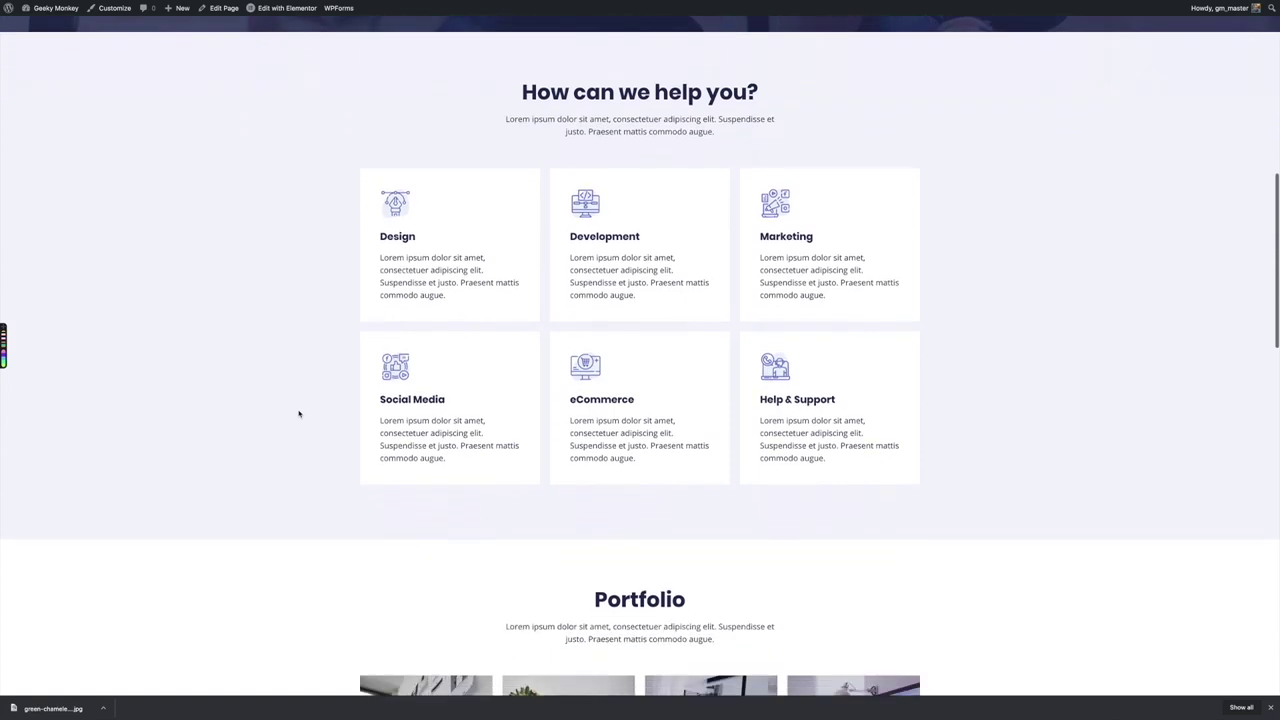
pyautogui.scroll(-5, 298, 413)
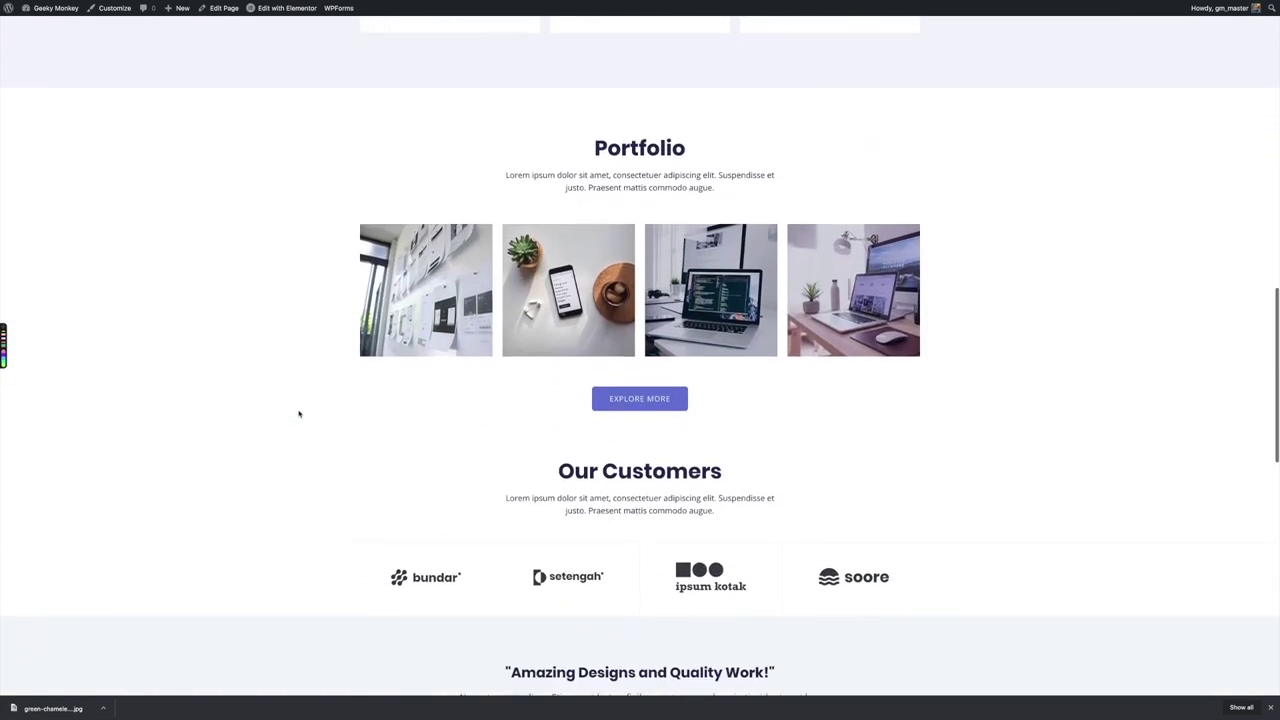
pyautogui.scroll(-6, 298, 413)
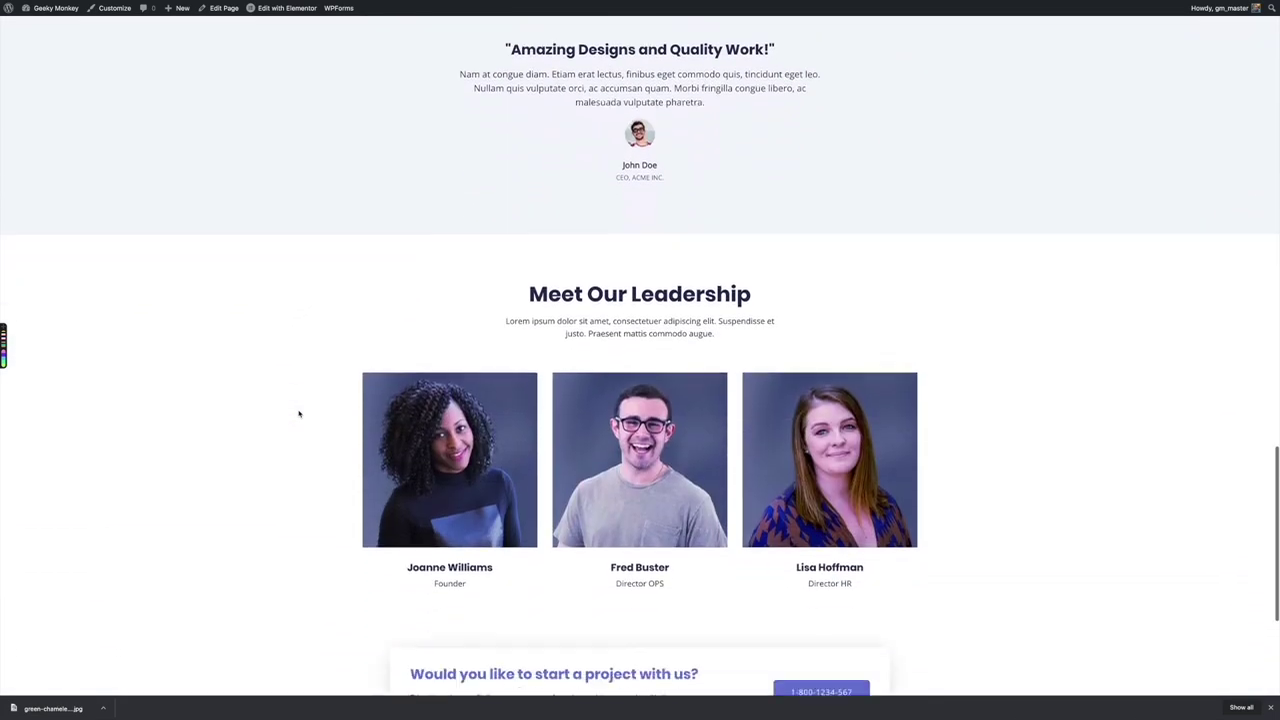
pyautogui.scroll(20, 300, 414)
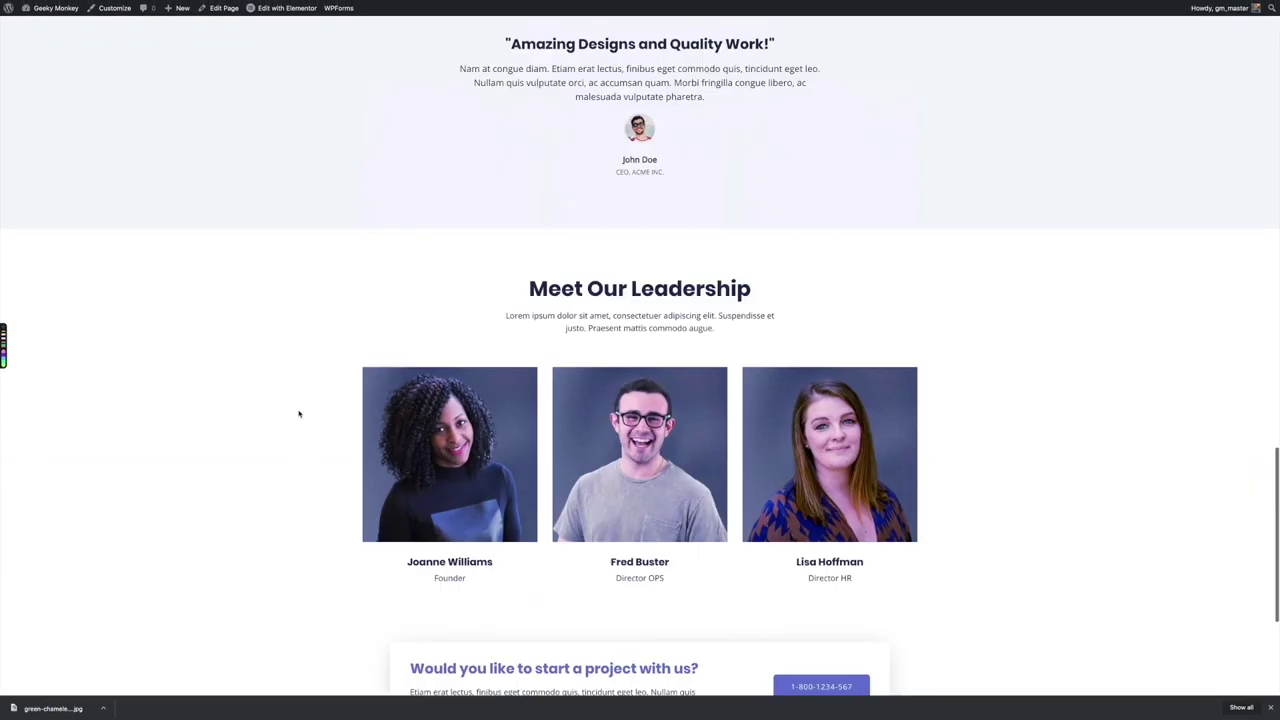
# Review the About page, expanding the 24x7 Live Support and Result Oriented Projects answers
pyautogui.click(717, 44)
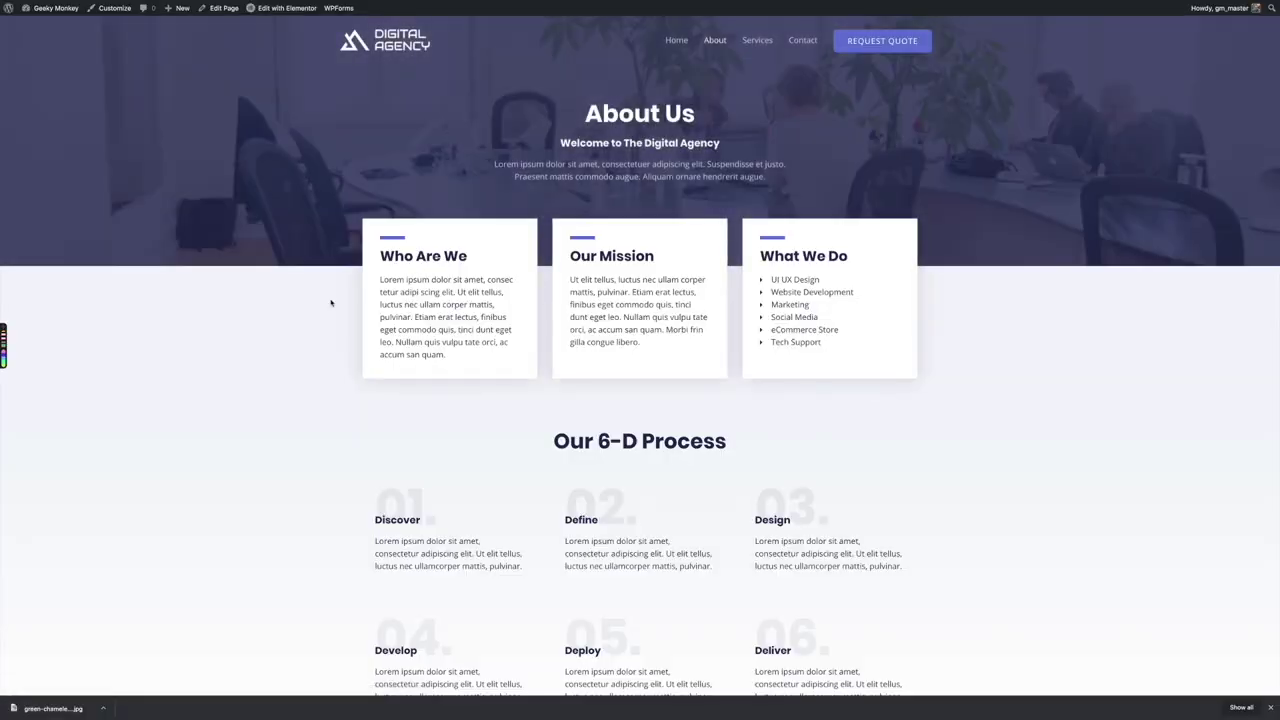
pyautogui.scroll(-5, 331, 303)
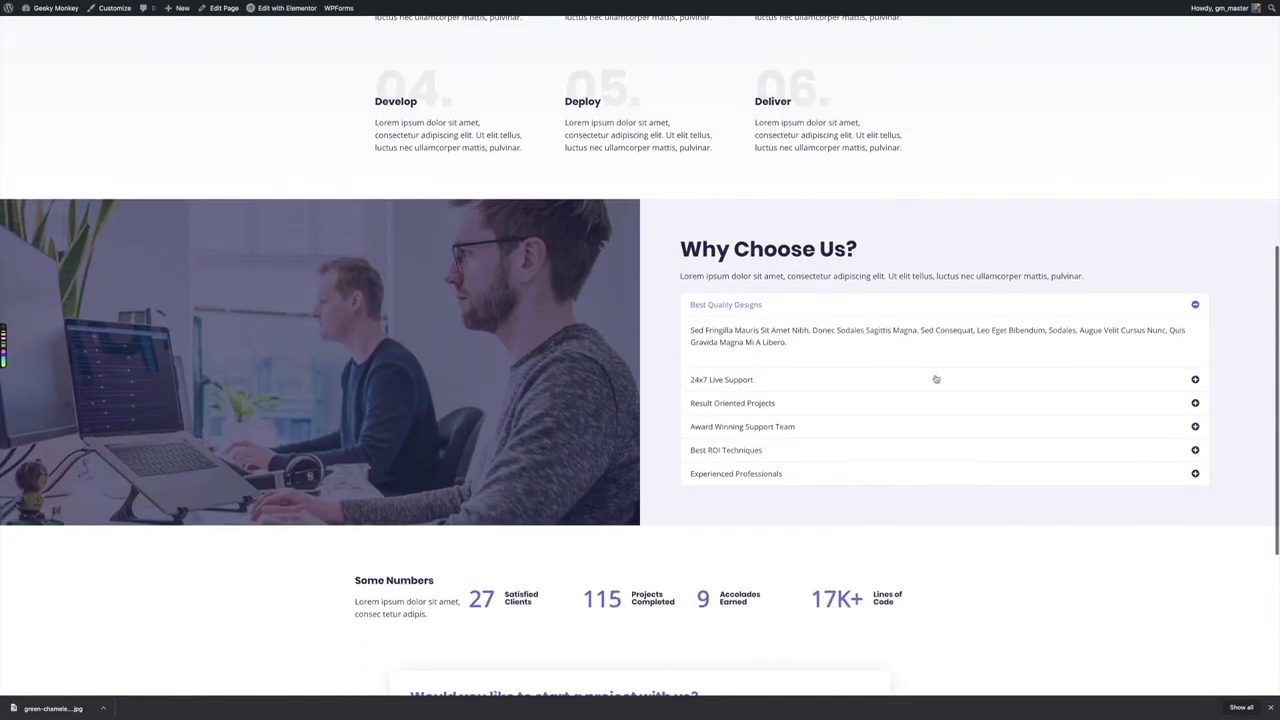
pyautogui.click(1195, 380)
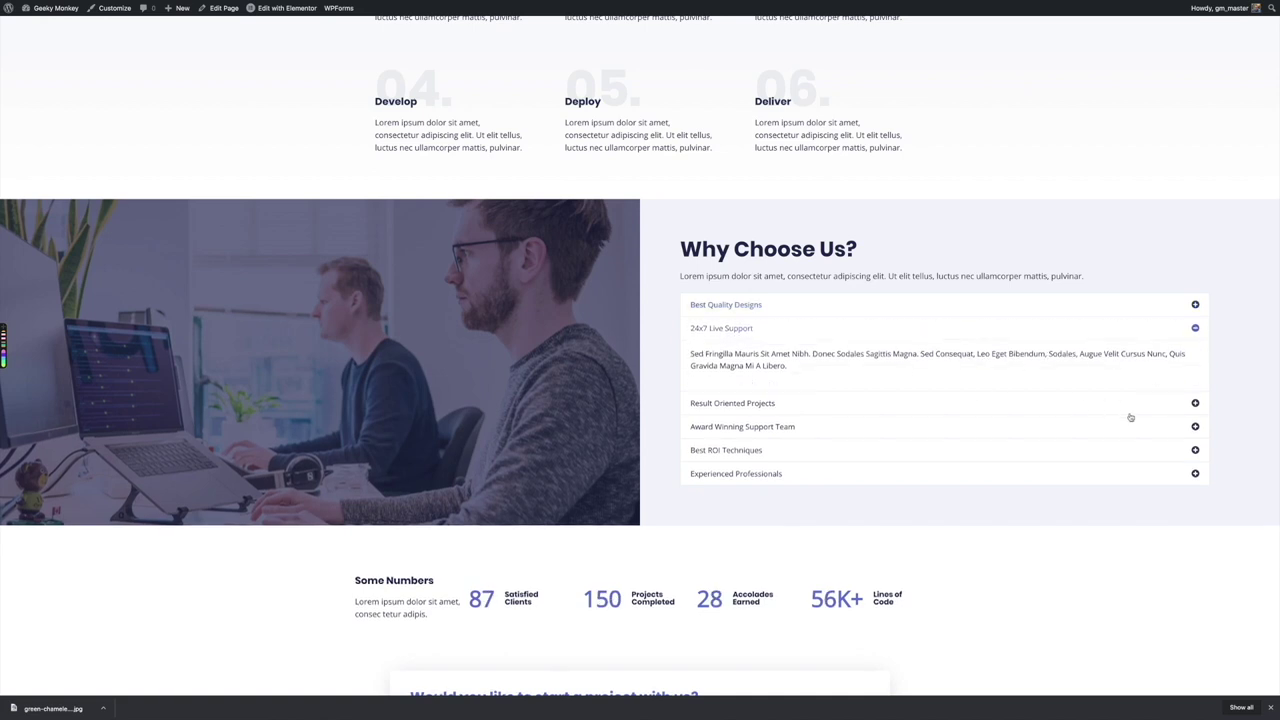
pyautogui.click(1194, 404)
pyautogui.scroll(-3, 1092, 400)
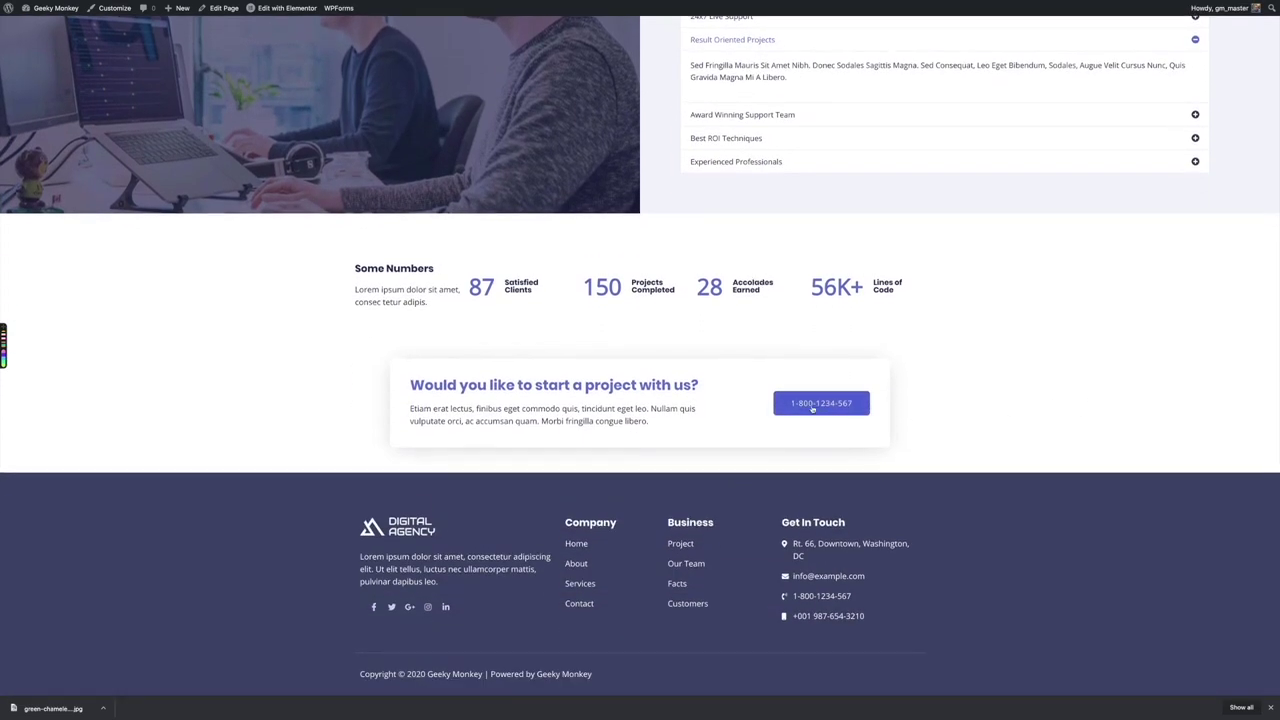
pyautogui.click(820, 406)
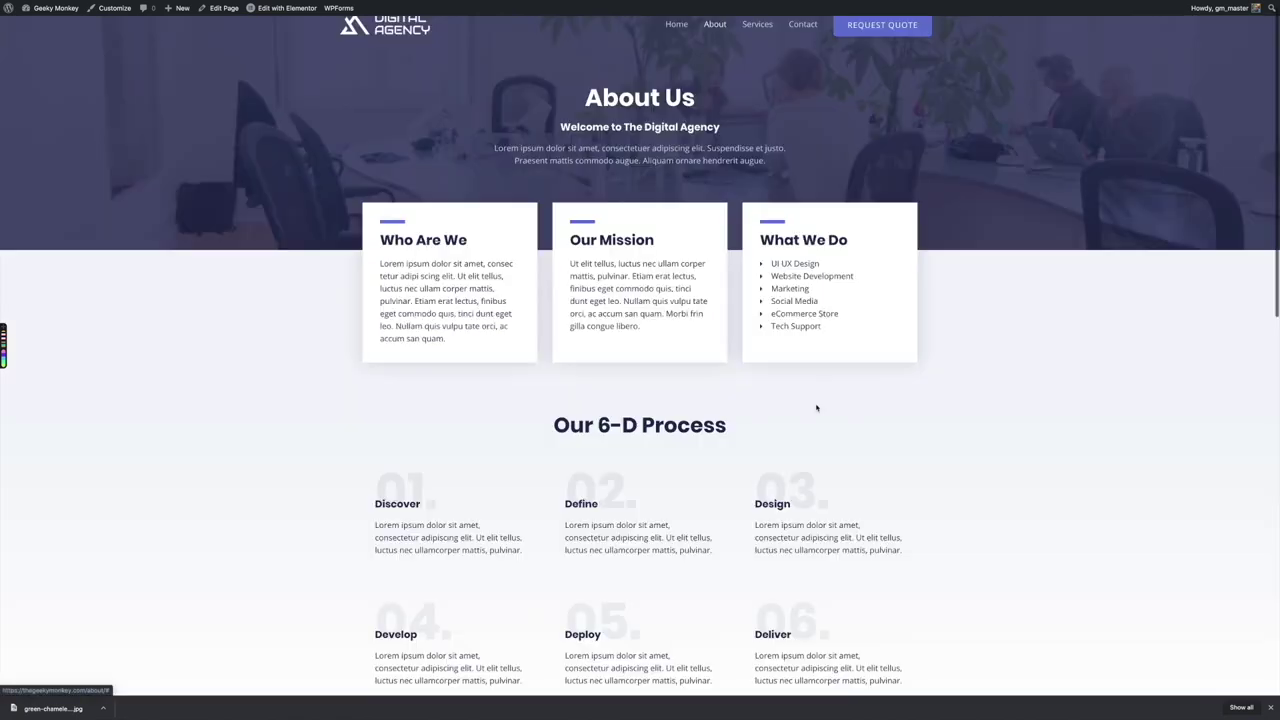
pyautogui.scroll(-10, 973, 394)
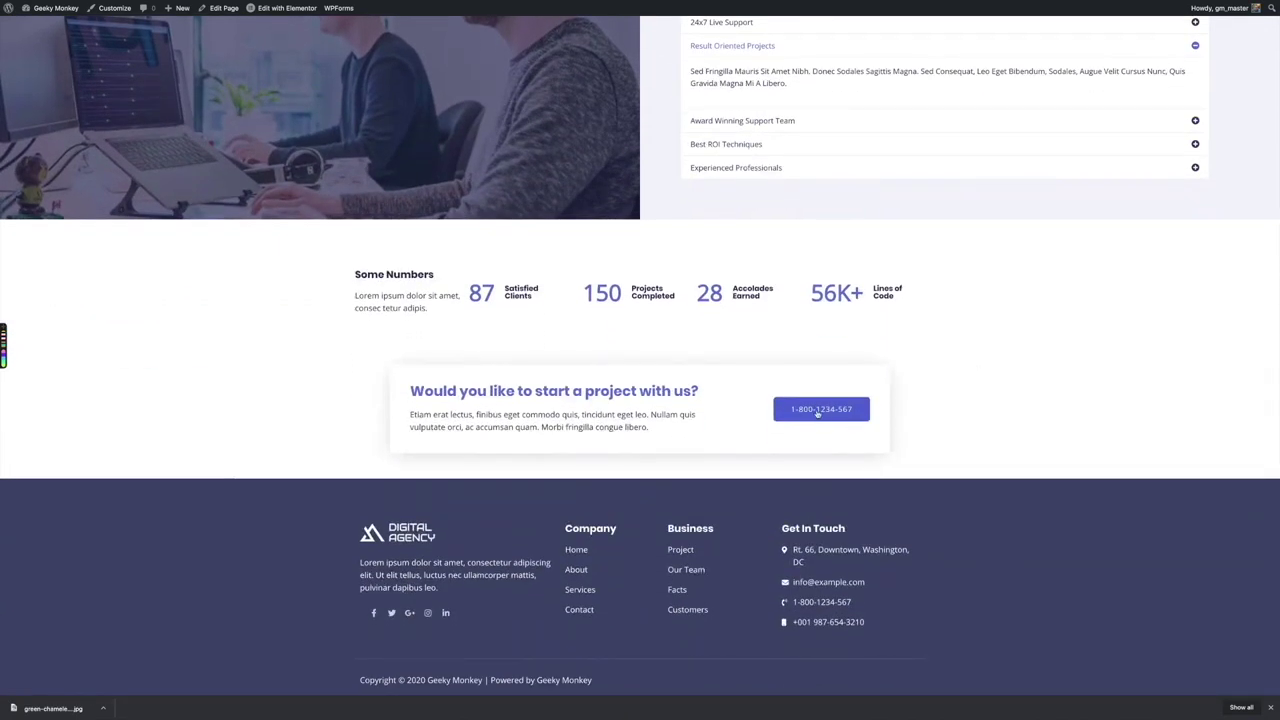
pyautogui.scroll(-1, 818, 412)
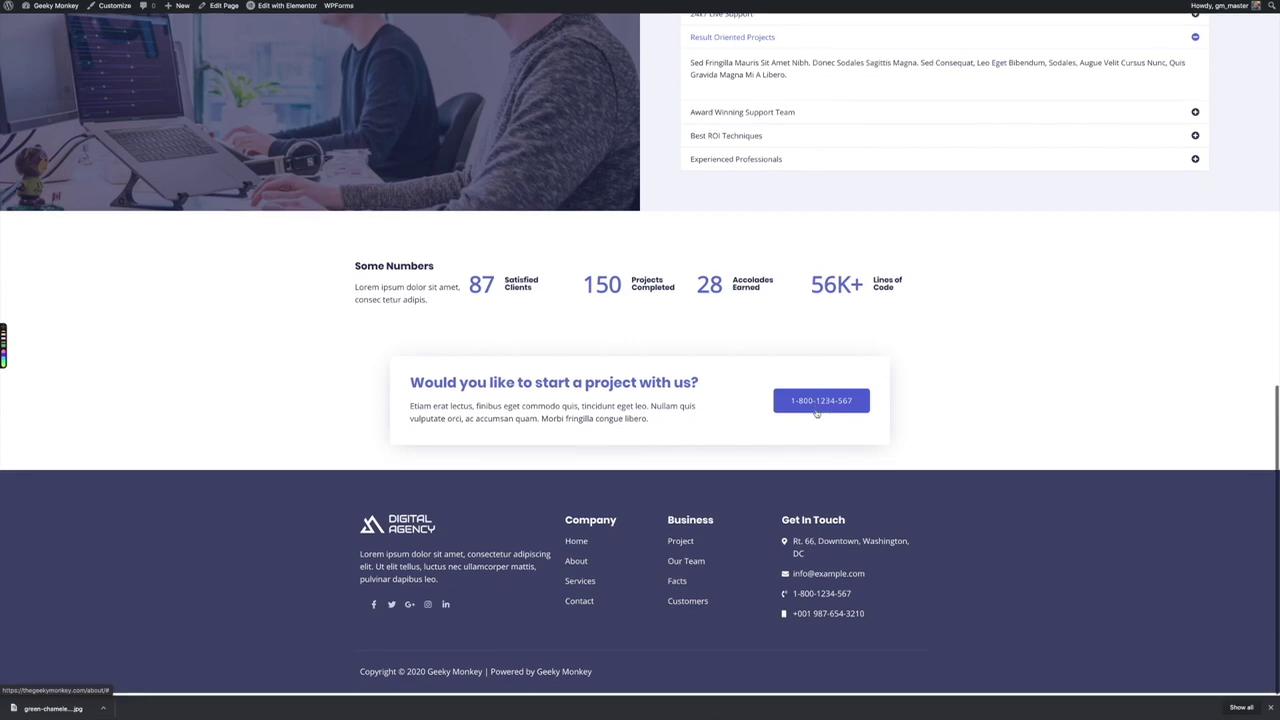
# Visit the Services and Contact pages, then return to Home
pyautogui.click(580, 585)
pyautogui.click(752, 41)
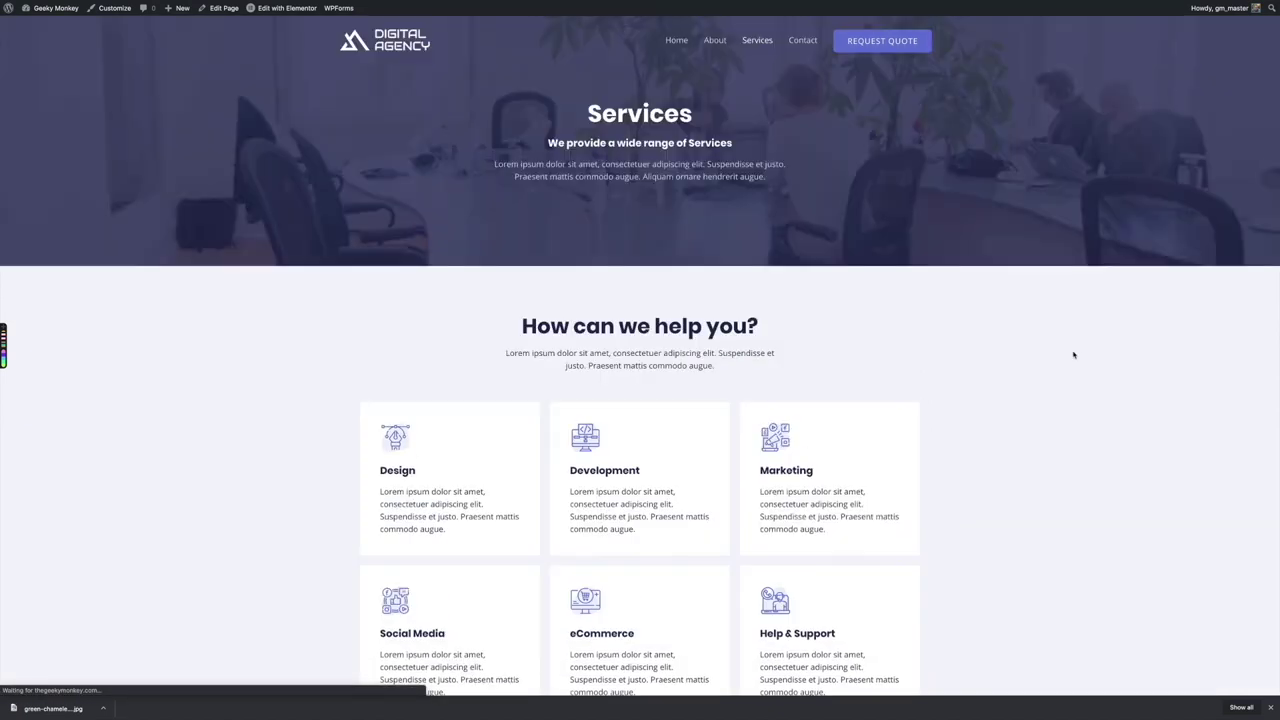
pyautogui.click(806, 42)
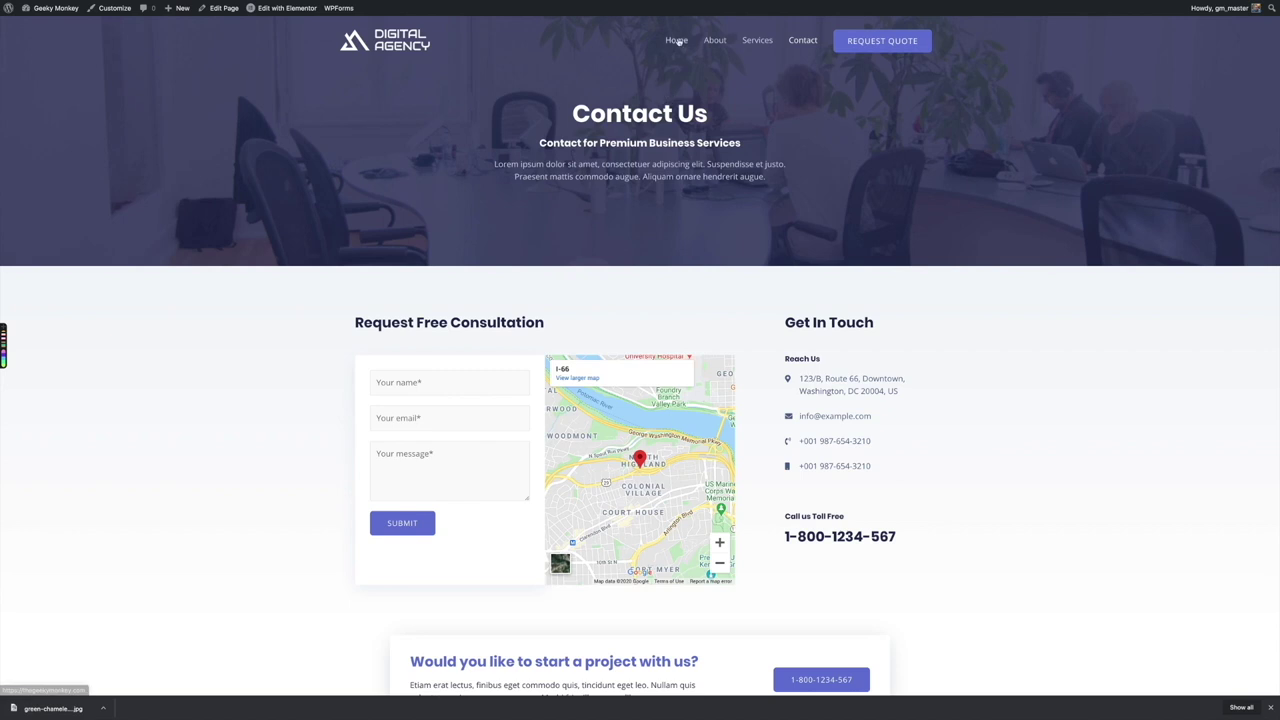
pyautogui.click(676, 40)
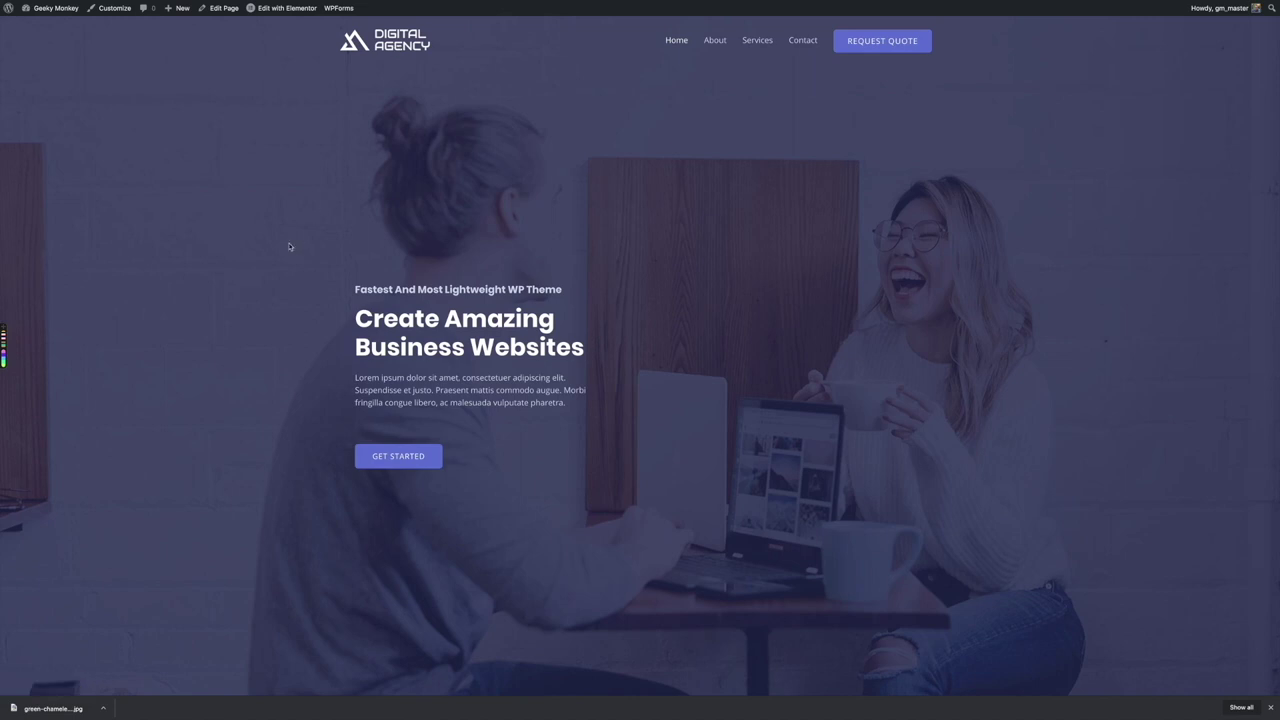
# Scroll through the live Digital Agency home page, then launch Edit with Elementor from the admin bar
pyautogui.scroll(-1, 289, 247)
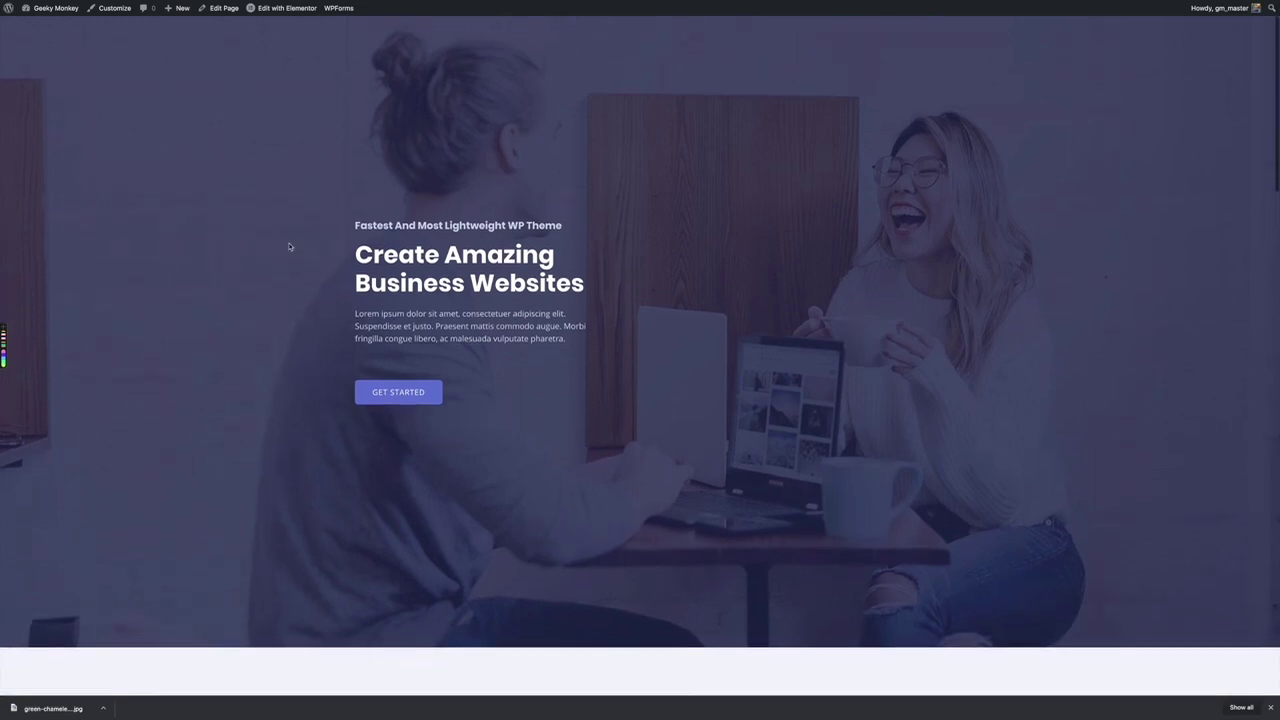
pyautogui.scroll(-5, 312, 285)
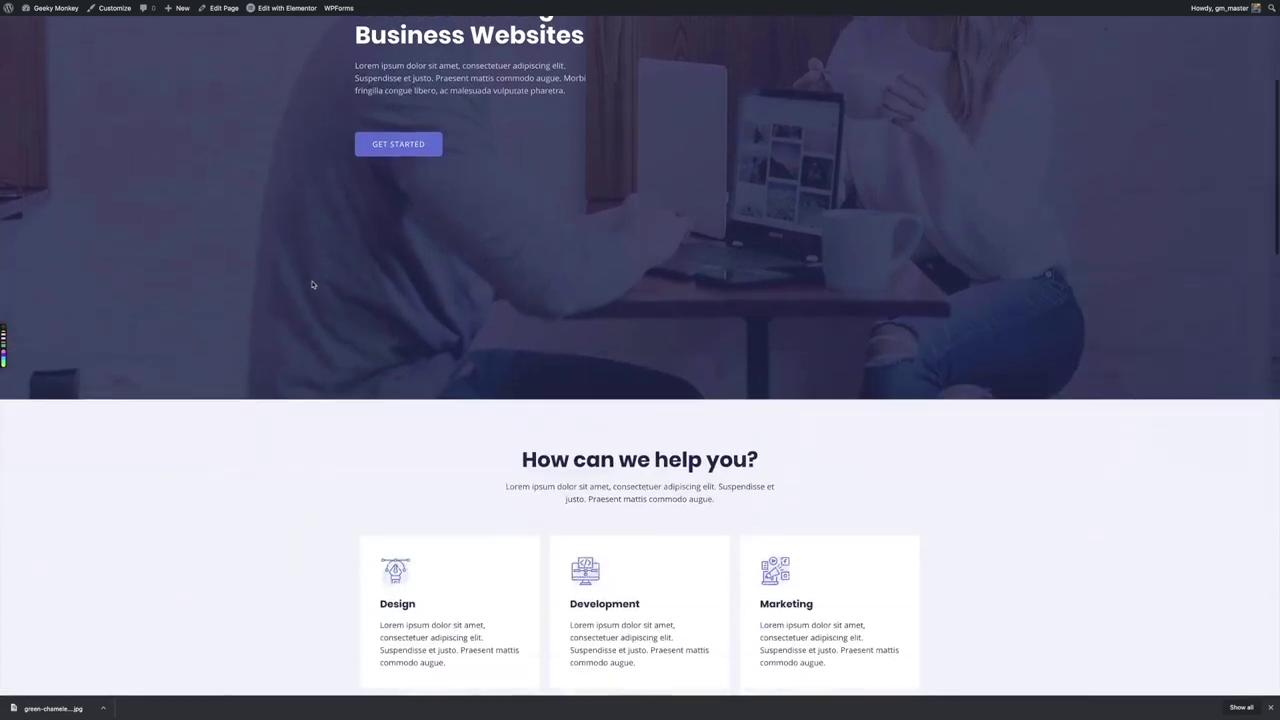
pyautogui.scroll(-7, 312, 285)
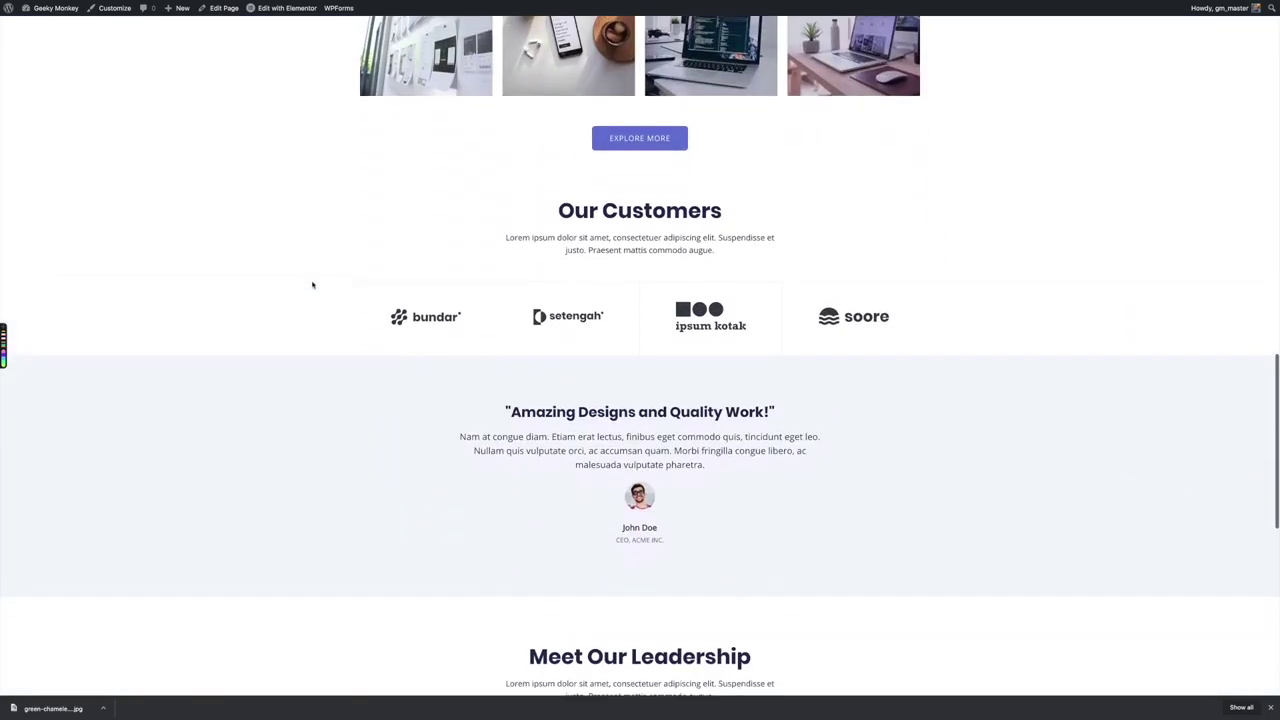
pyautogui.scroll(20, 312, 285)
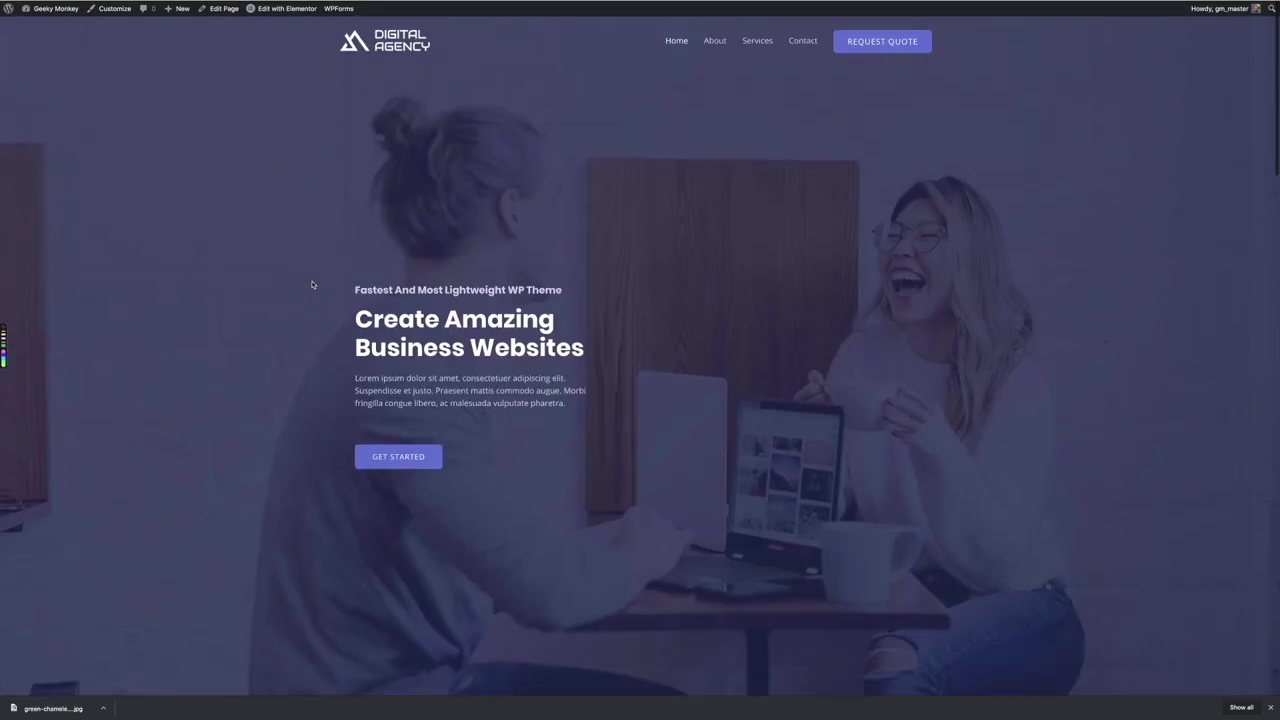
pyautogui.scroll(-2, 312, 285)
pyautogui.scroll(-18, 312, 285)
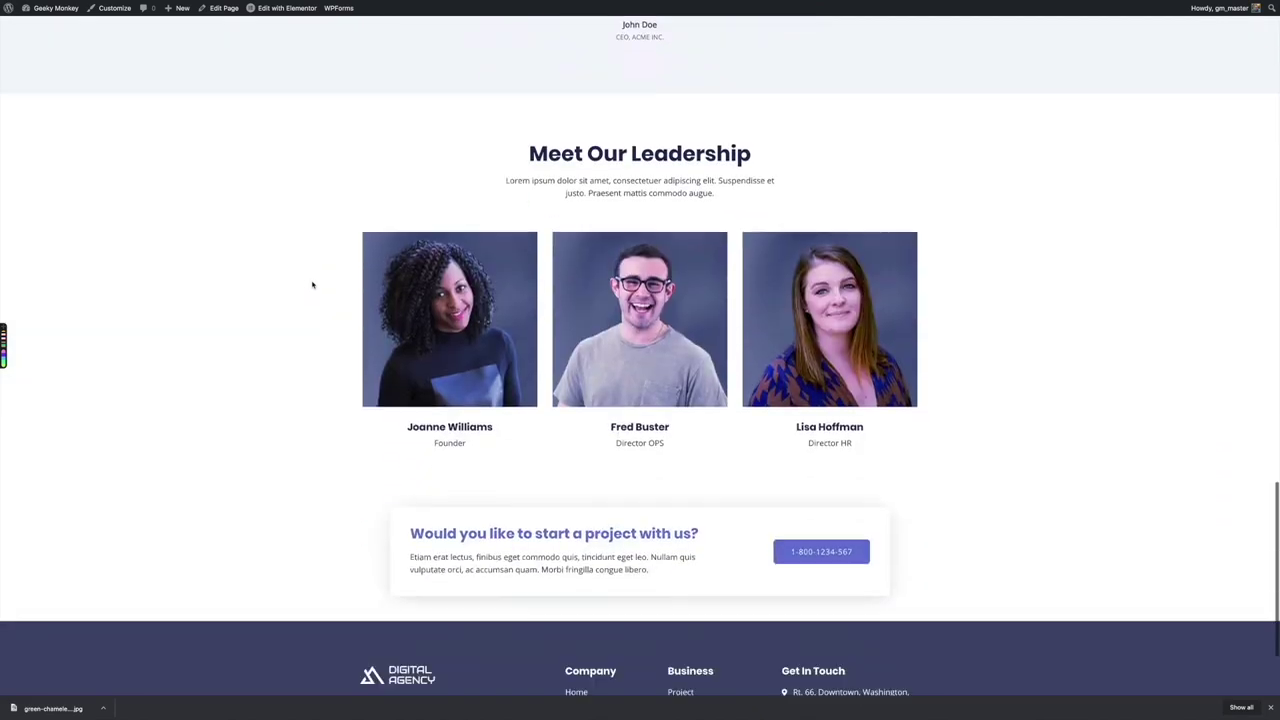
pyautogui.scroll(-3, 297, 317)
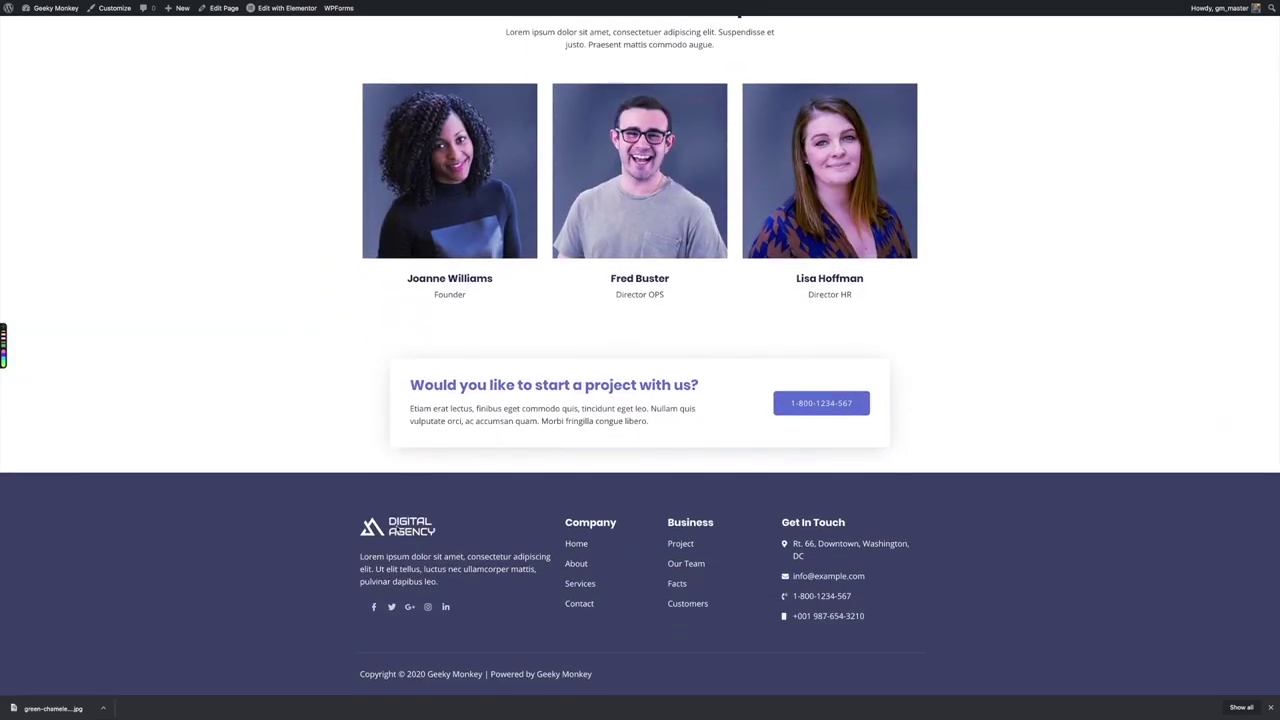
pyautogui.scroll(20, 354, 300)
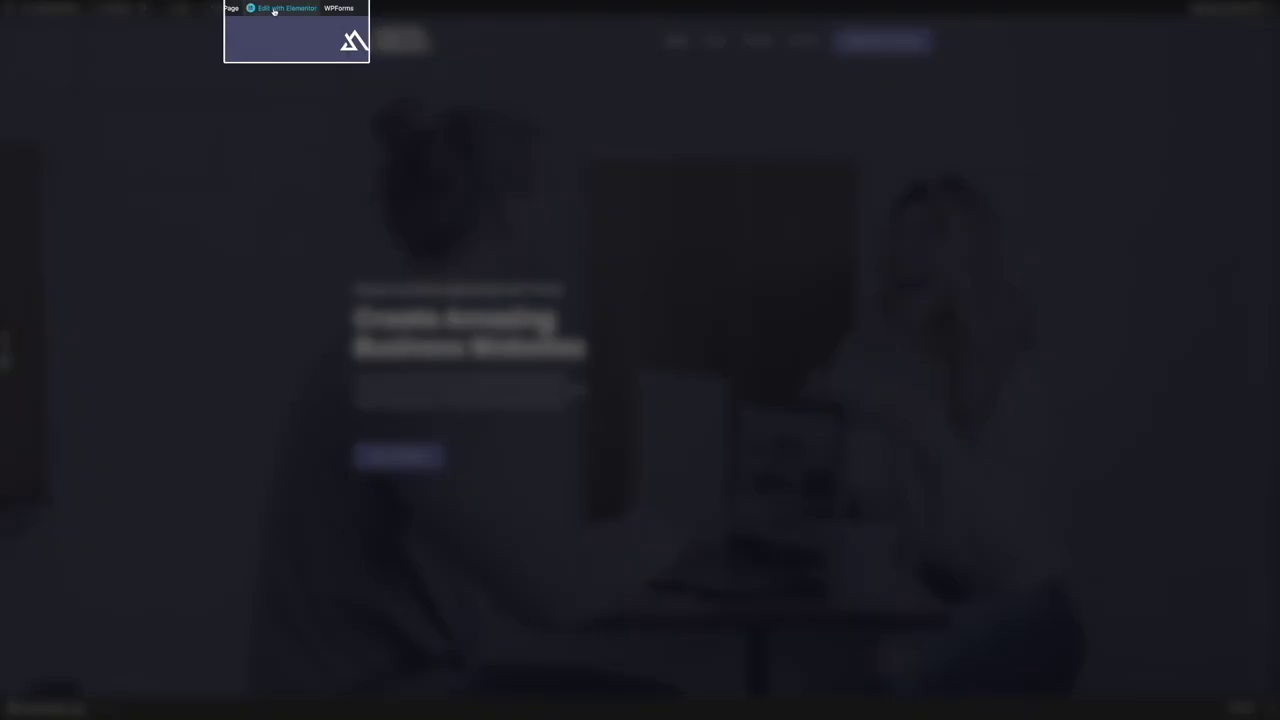
pyautogui.moveTo(274, 10)
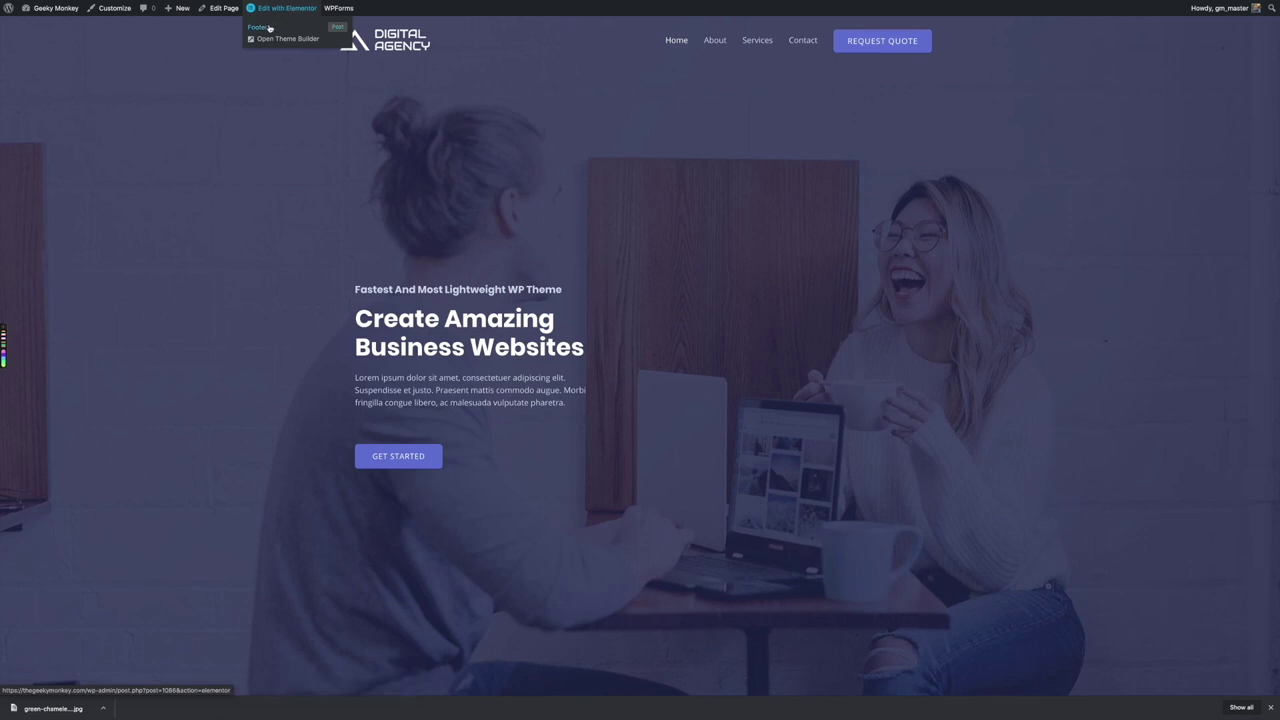
pyautogui.scroll(-20, 318, 215)
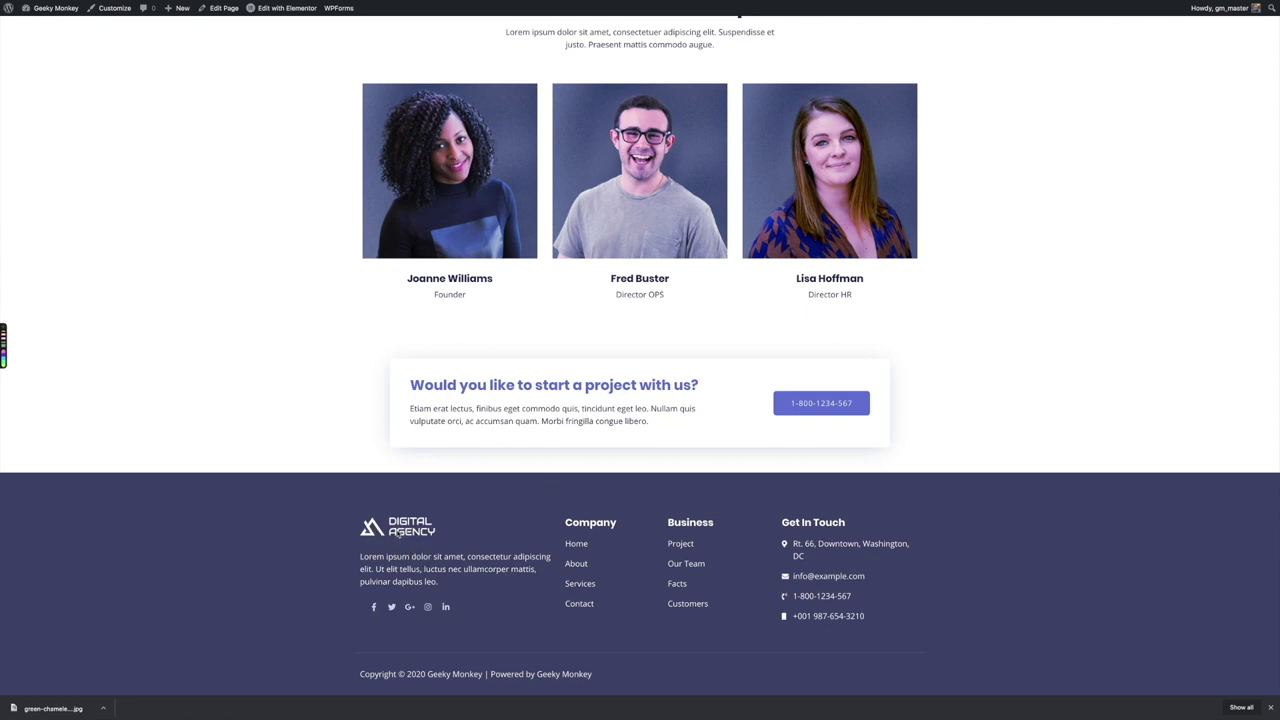
pyautogui.scroll(20, 320, 358)
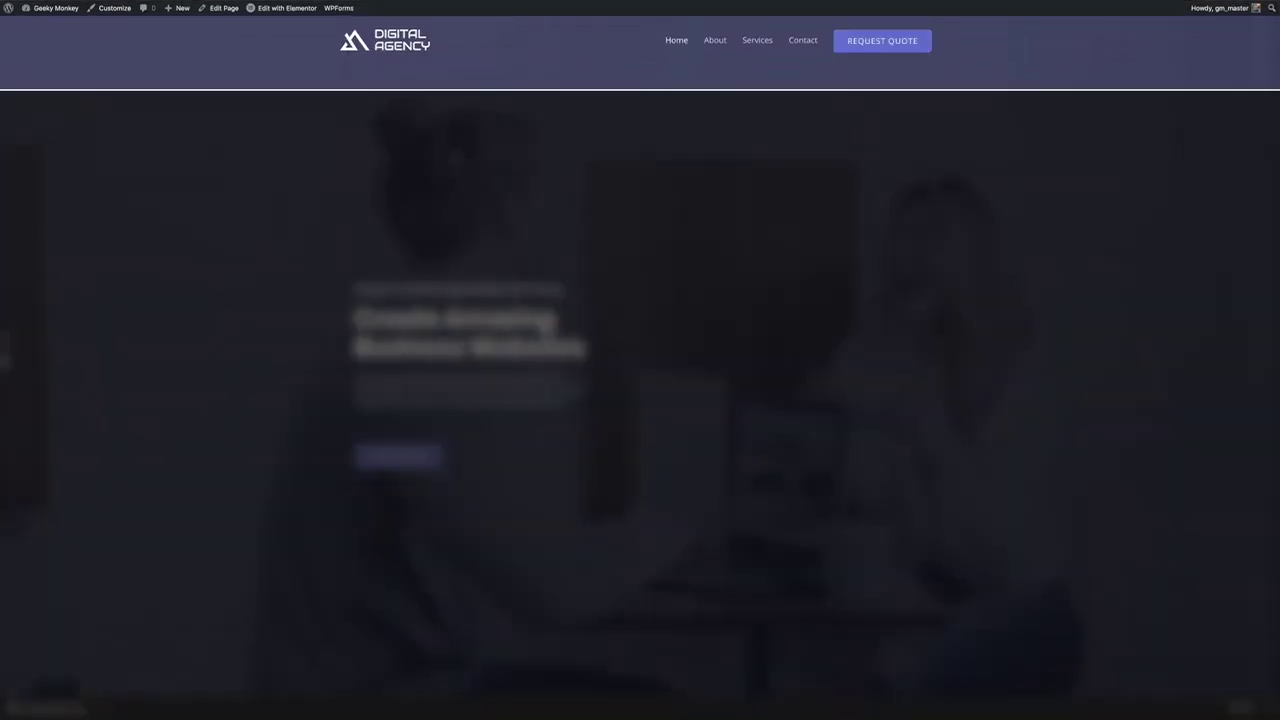
pyautogui.moveTo(276, 20)
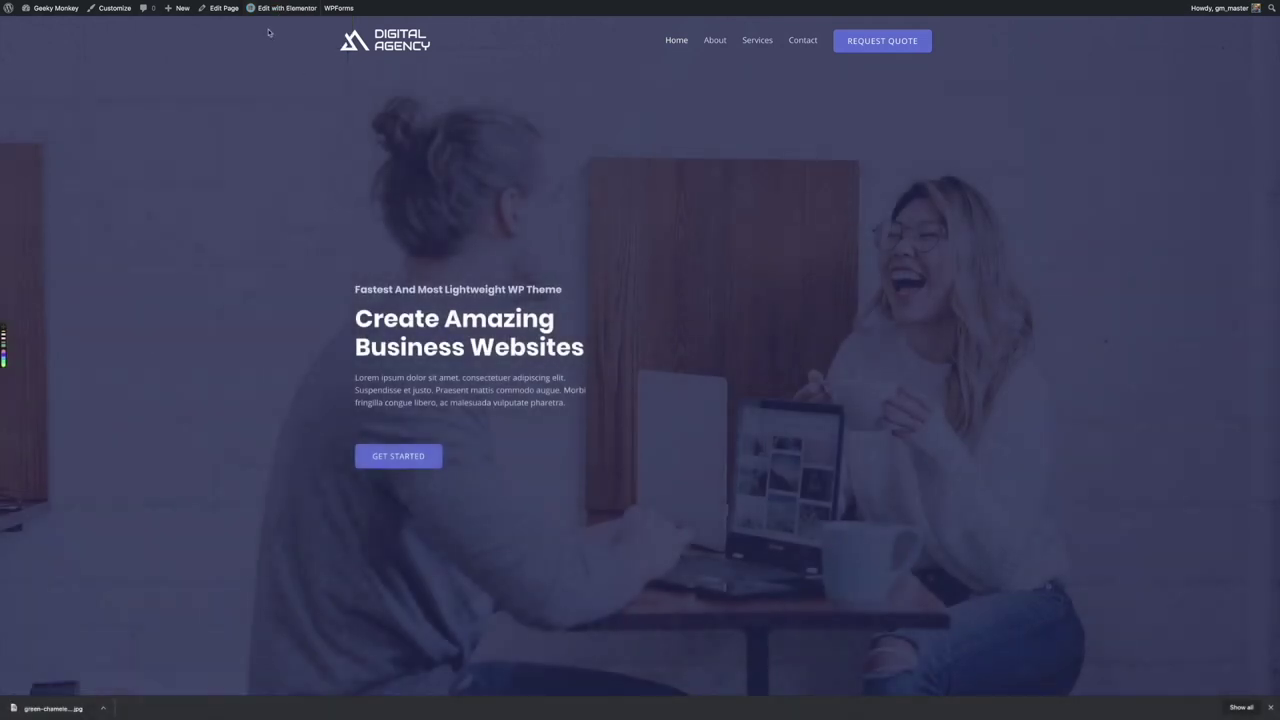
pyautogui.click(278, 8)
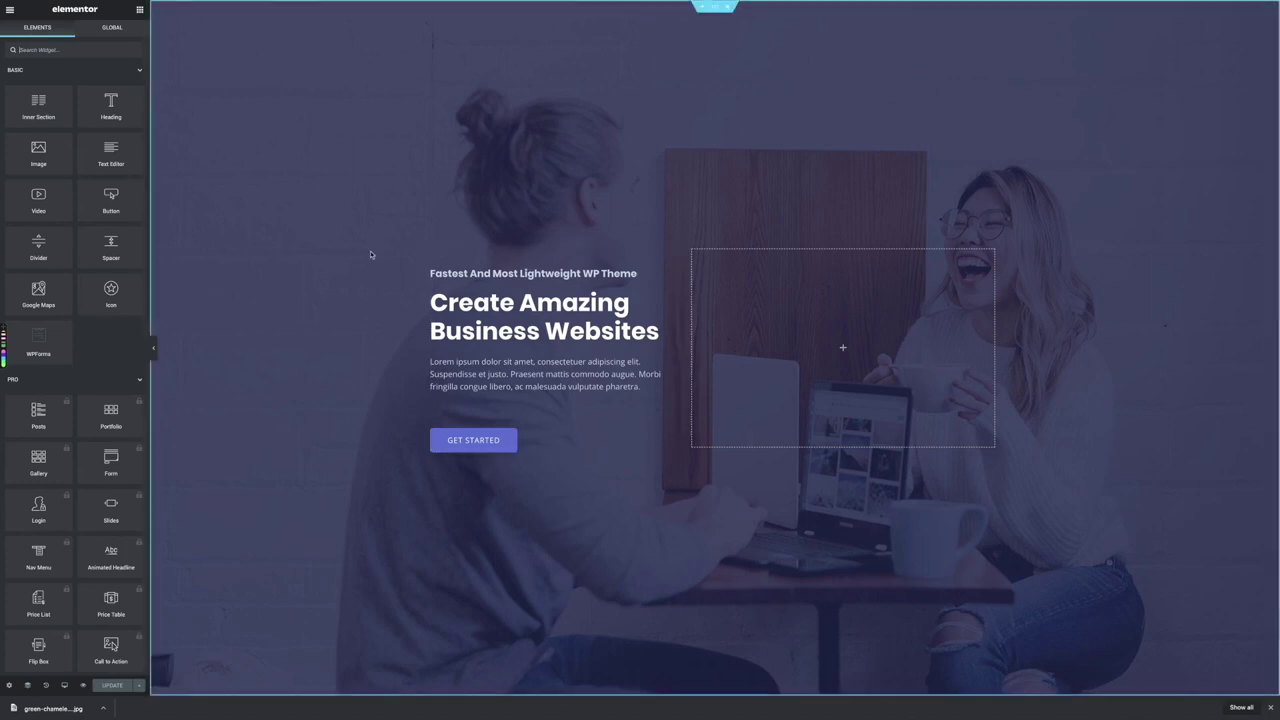
# Select the 'Create Amazing Business Websites' hero heading in Elementor to edit its text
pyautogui.scroll(-1, 370, 256)
pyautogui.scroll(1, 368, 256)
pyautogui.click(521, 301)
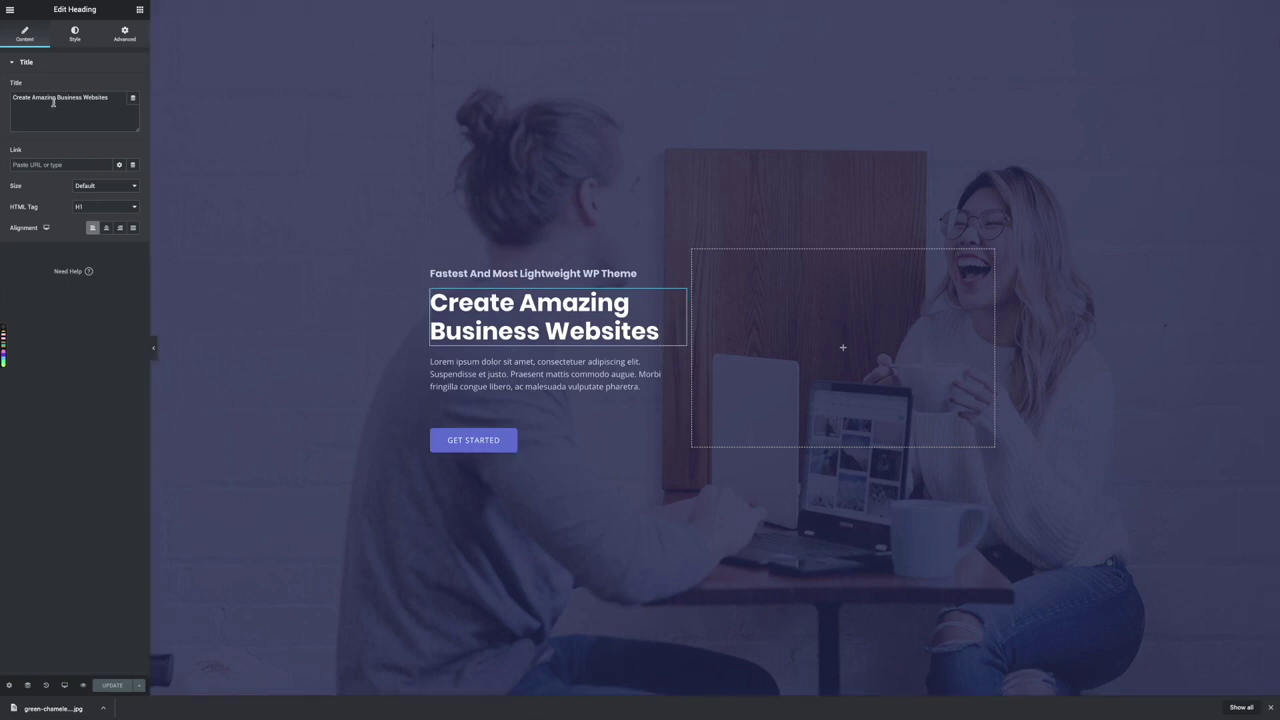
pyautogui.press('End')
# Replace the hero heading text with 'Turn Your Website Into a Valuable Business Asset'
pyautogui.hotkey('ctrl', 'shift', 'Left')
pyautogui.hotkey('ctrl', 'shift', 'Left')
pyautogui.hotkey('ctrl', 'shift', 'Left')
pyautogui.hotkey('shift', 'Left')
pyautogui.hotkey('shift', 'Left')
pyautogui.hotkey('shift', 'Left')
pyautogui.hotkey('shift', 'Left')
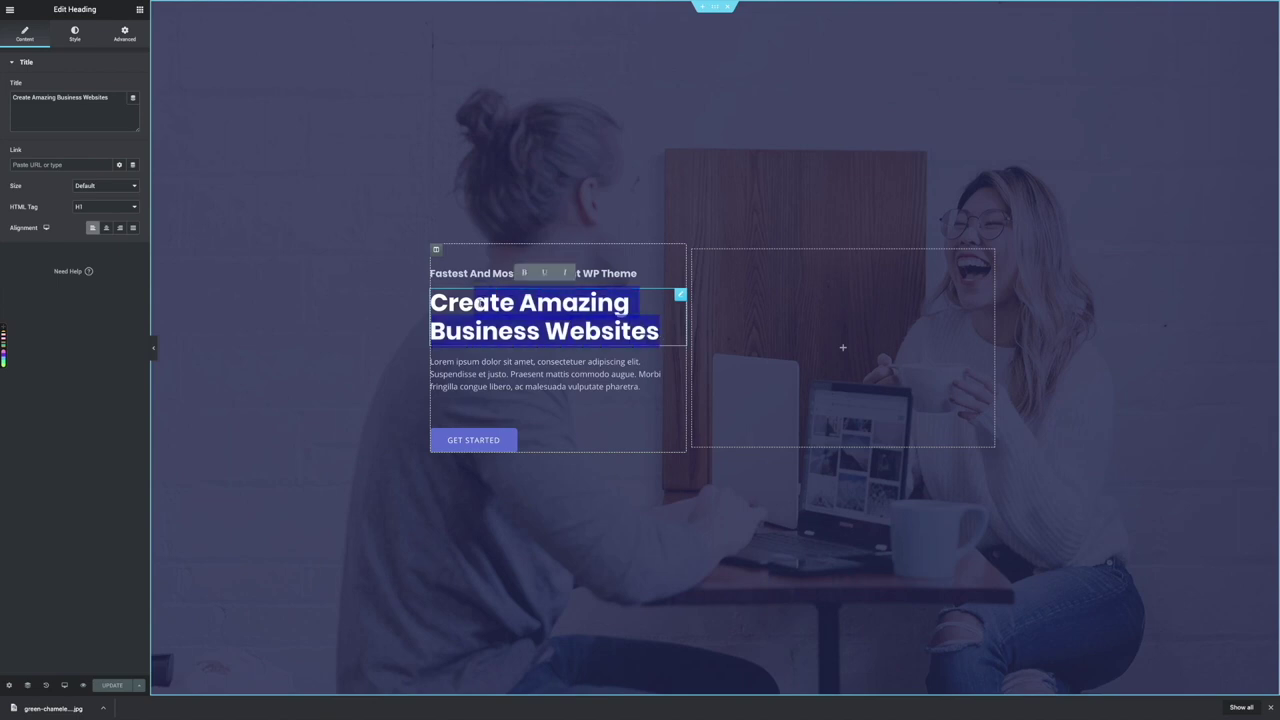
pyautogui.press('BackSpace')
pyautogui.press('BackSpace')
pyautogui.press('BackSpace')
pyautogui.press('BackSpace')
pyautogui.write('T')
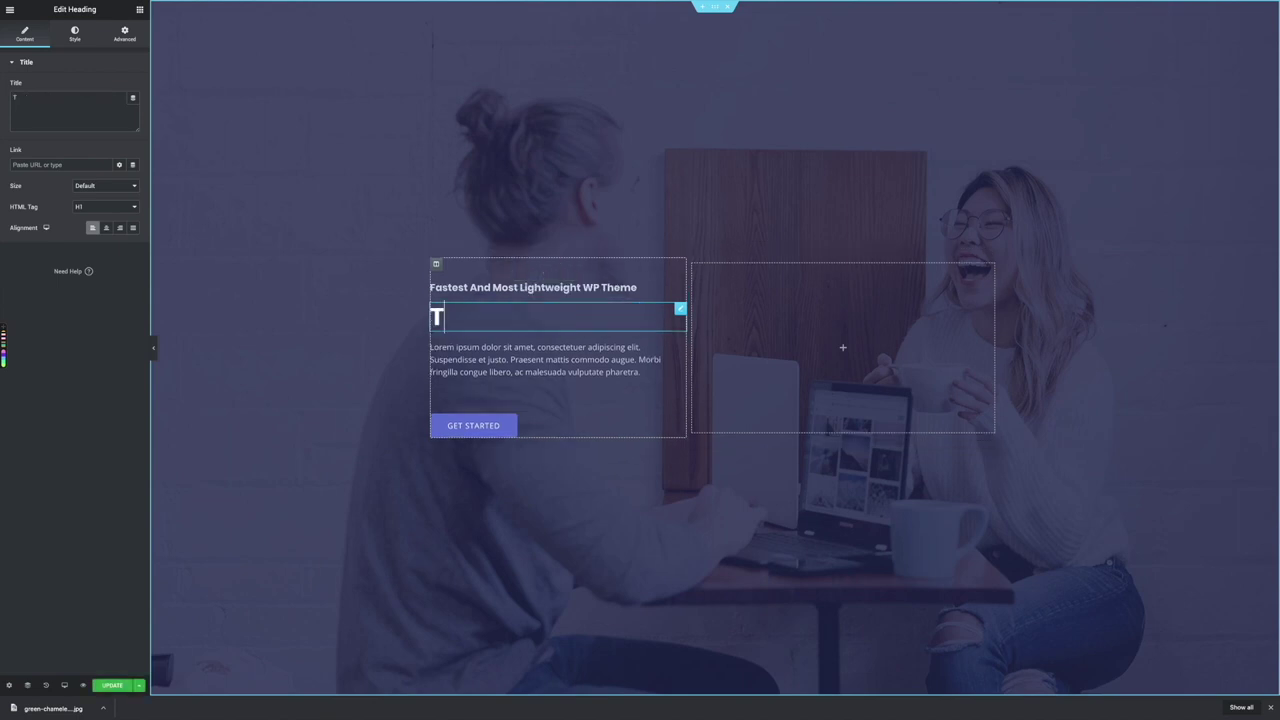
pyautogui.write('urn Your Website')
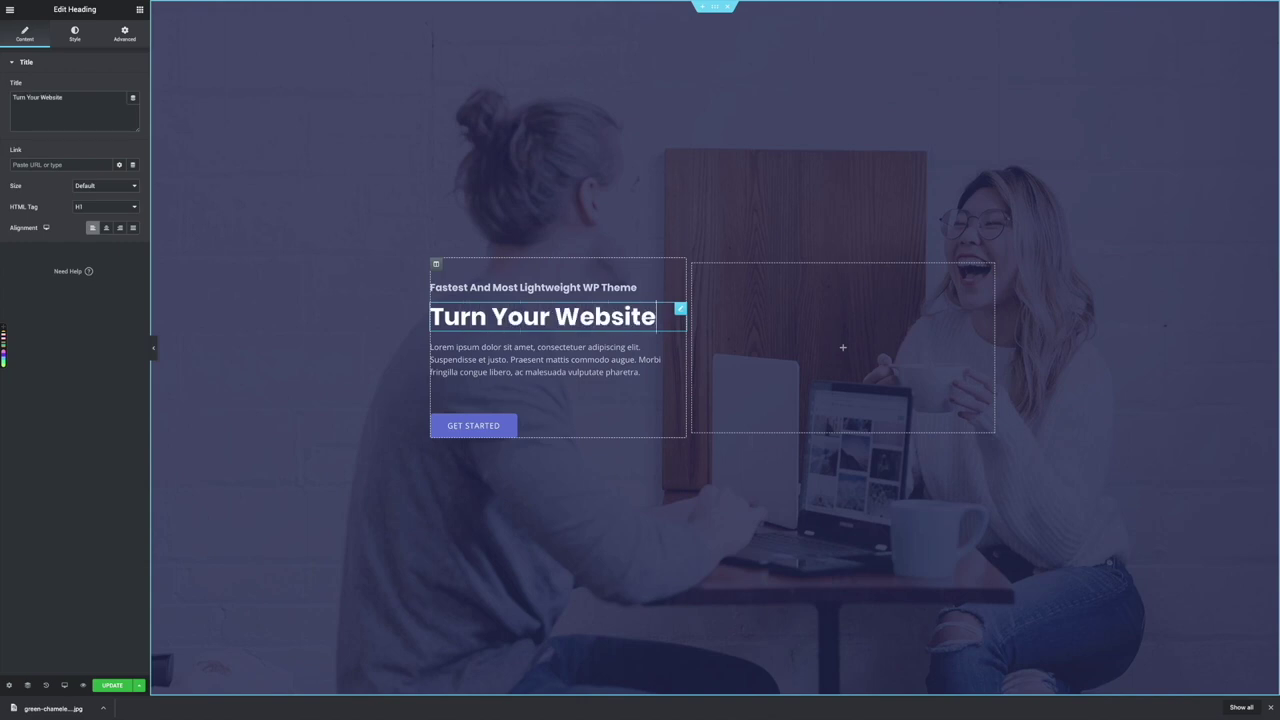
pyautogui.write(' Into')
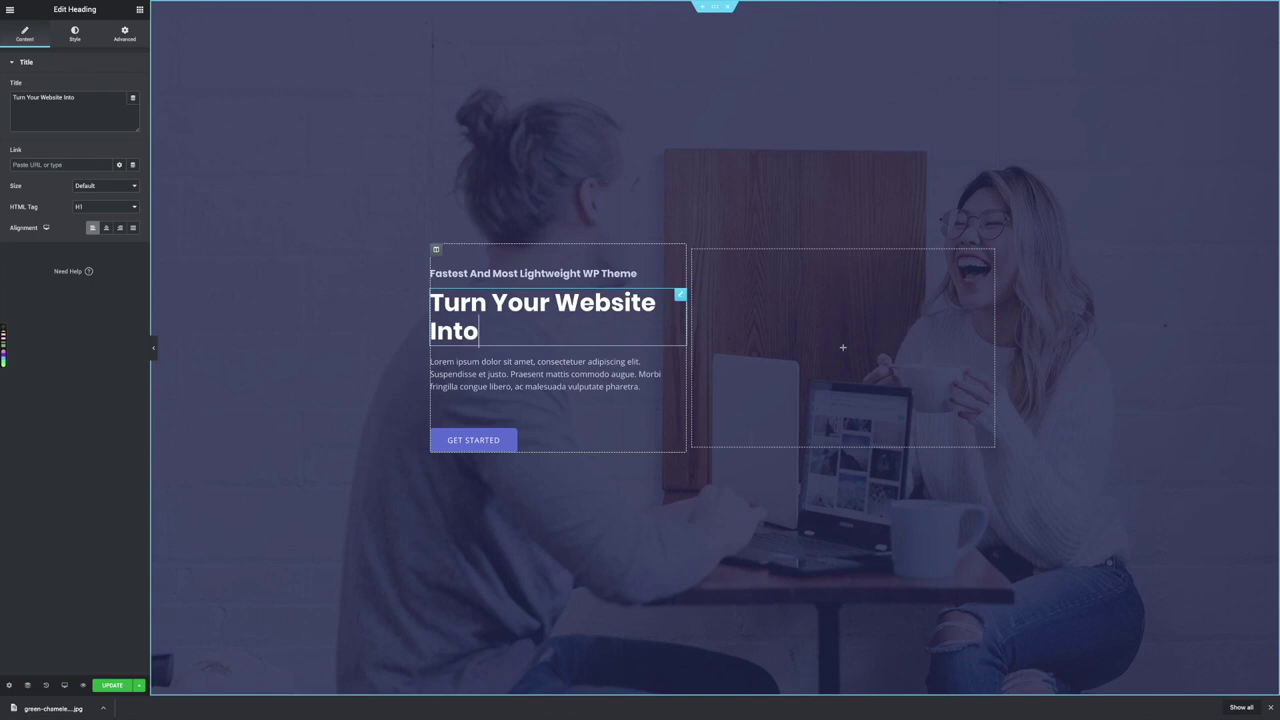
pyautogui.write(' a Valuable Buisness')
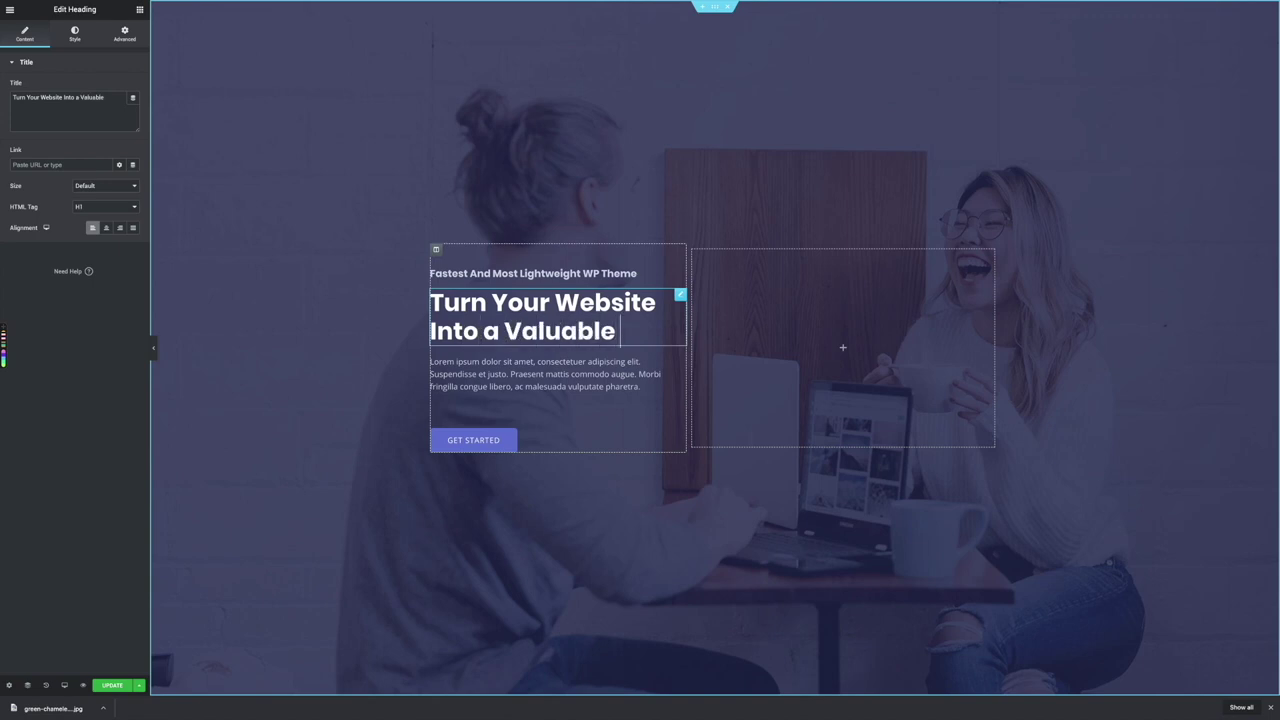
pyautogui.press('BackSpace')
pyautogui.press('BackSpace')
pyautogui.press('BackSpace')
pyautogui.press('BackSpace')
pyautogui.press('BackSpace')
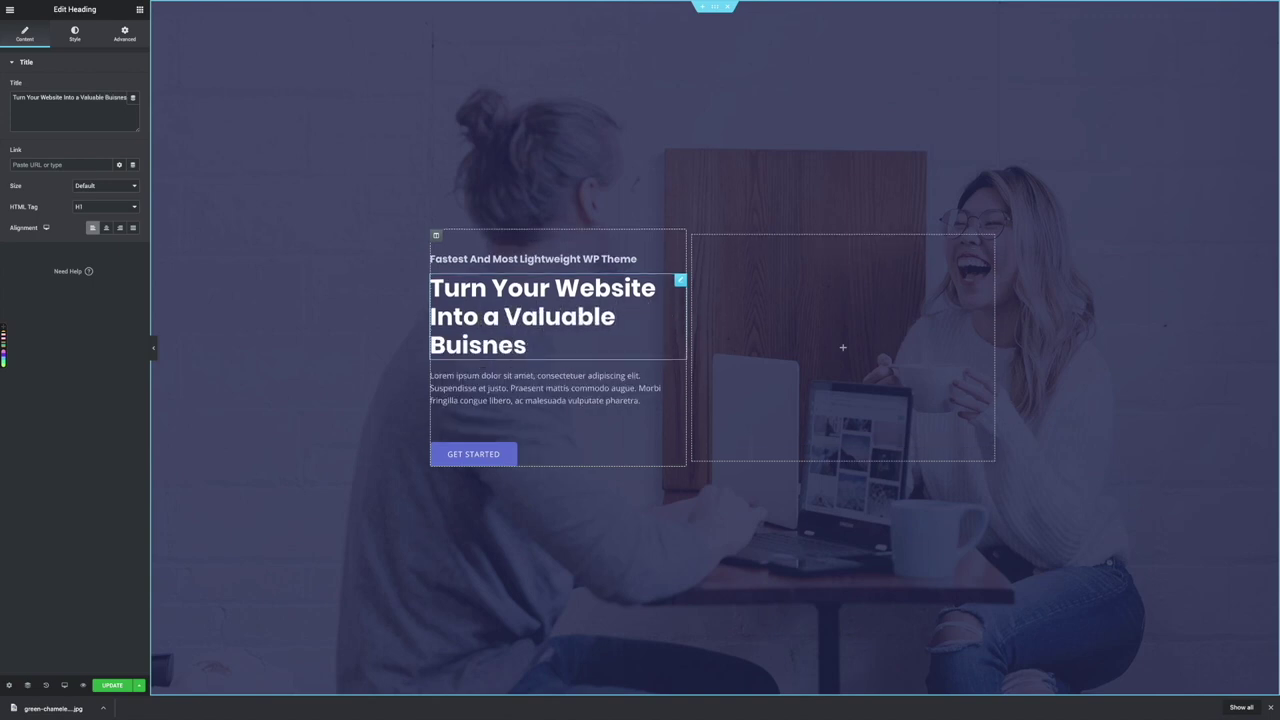
pyautogui.write('siness Asset')
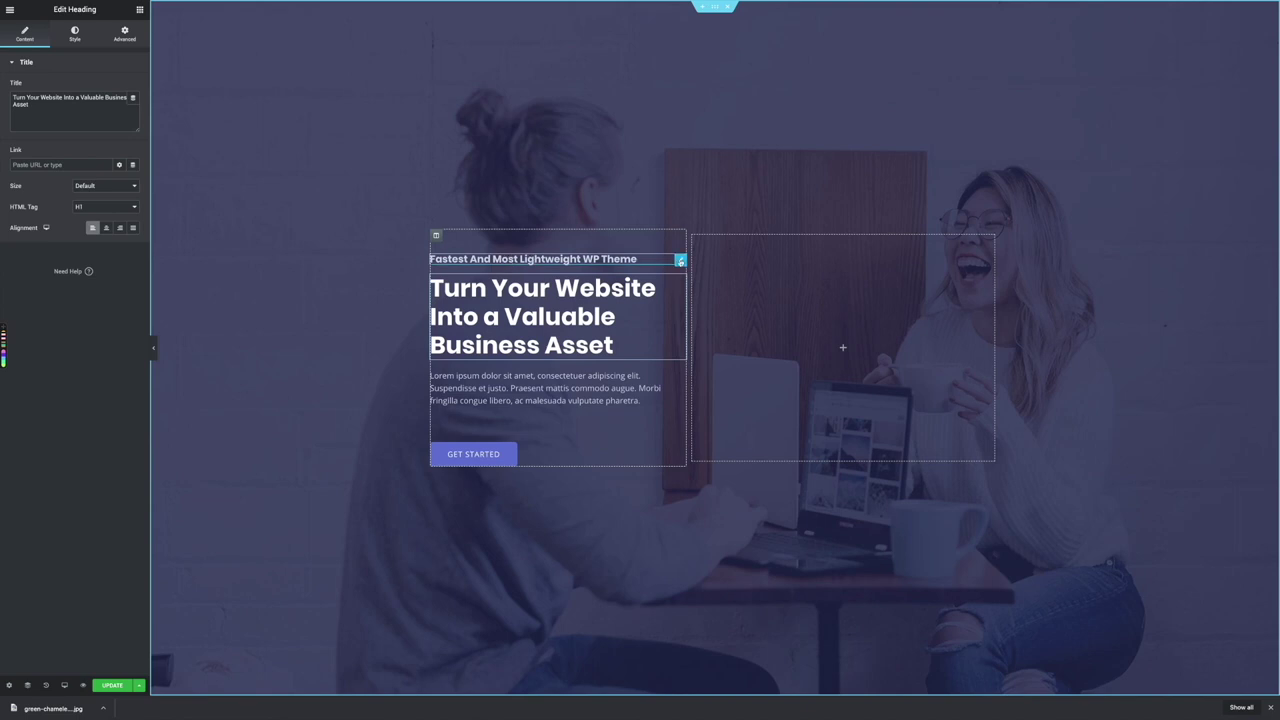
# Select the subheading above the hero title and bring up its context actions
pyautogui.click(680, 261)
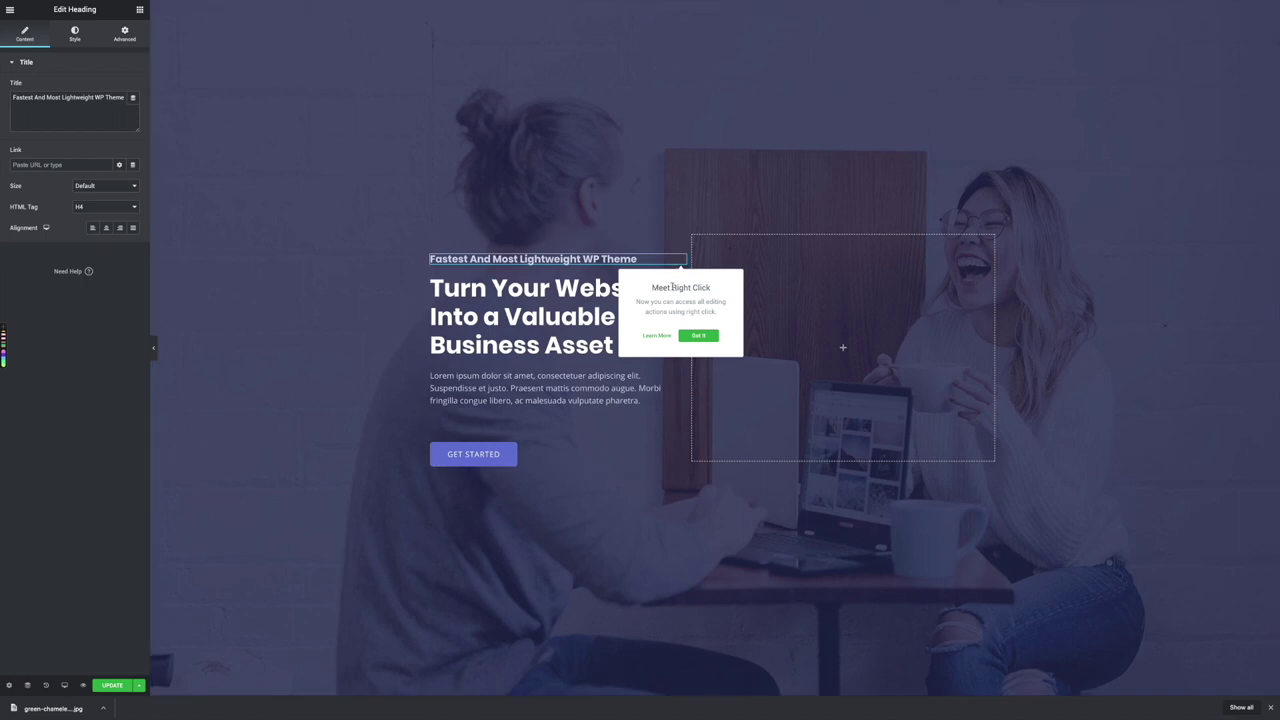
pyautogui.click(698, 336)
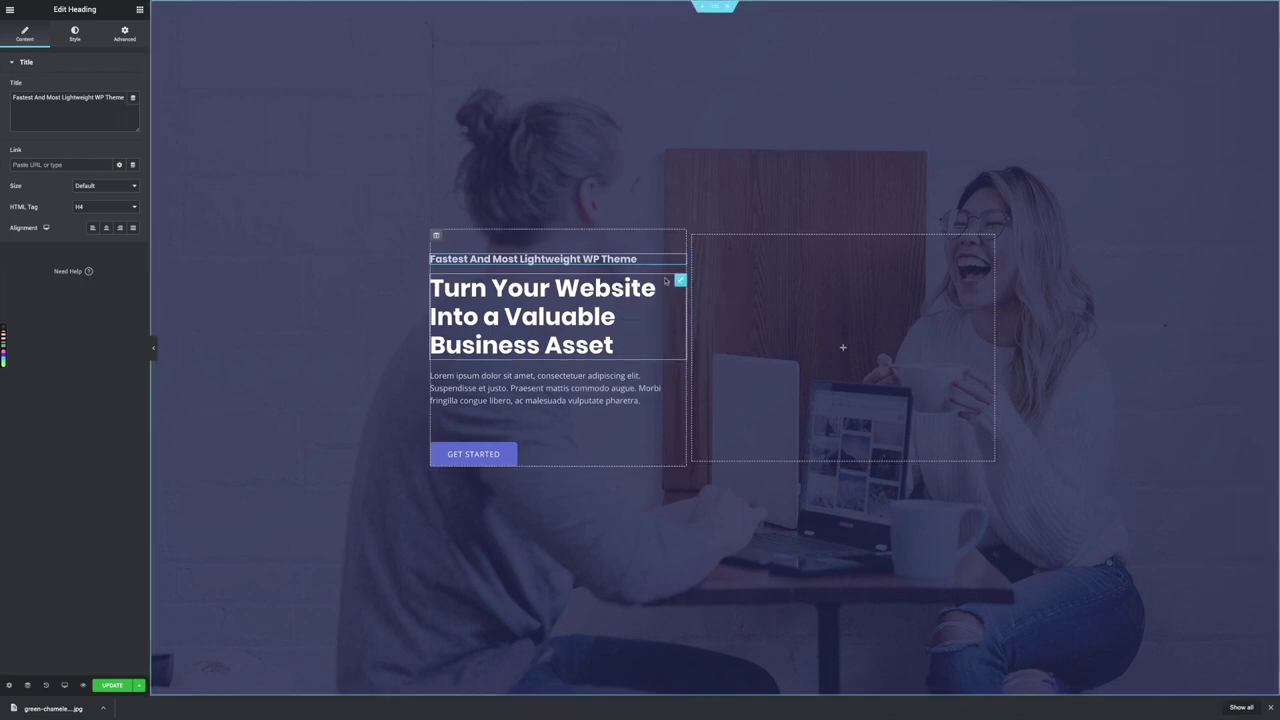
pyautogui.rightClick(682, 263)
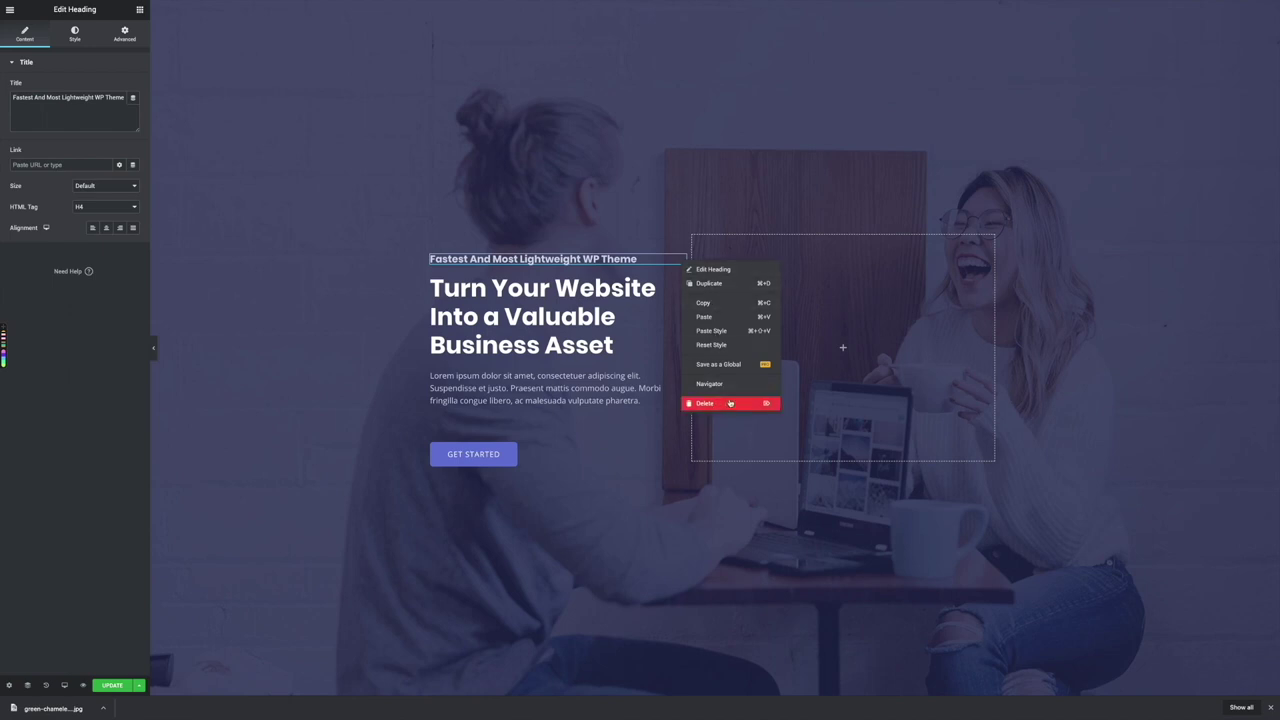
# Delete the hero's subheading and its Lorem ipsum paragraph
pyautogui.click(708, 404)
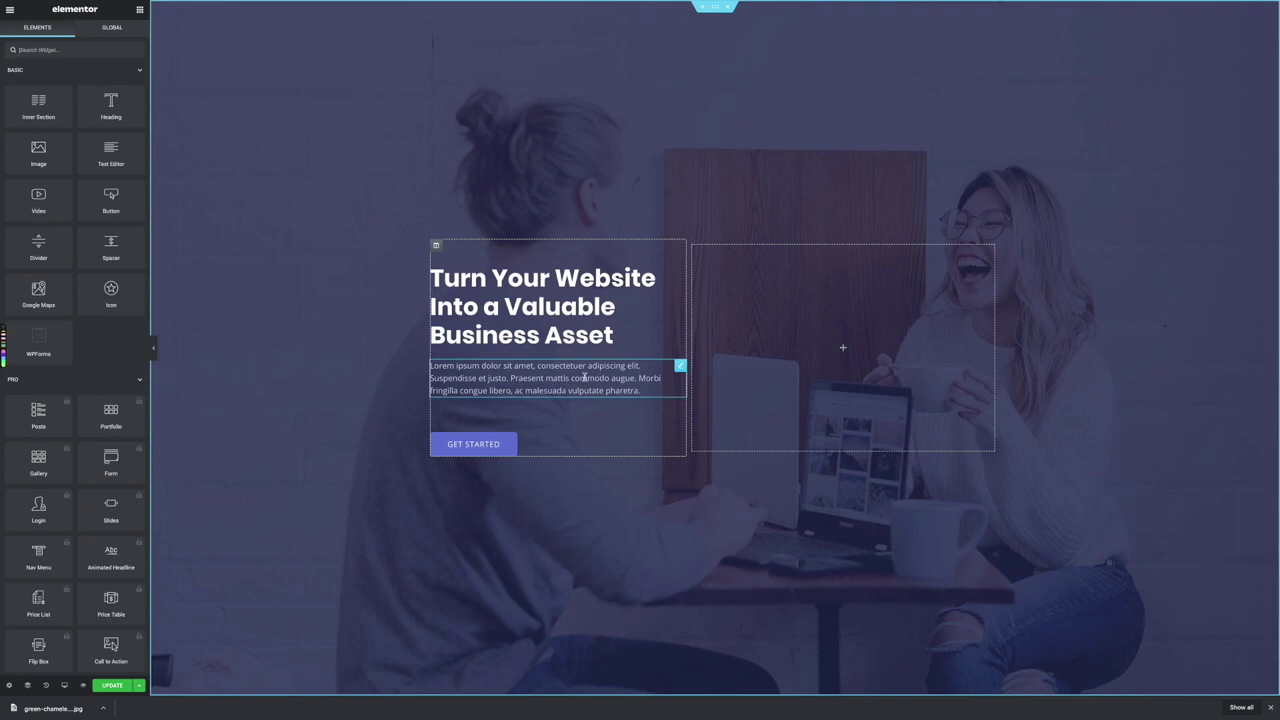
pyautogui.rightClick(678, 367)
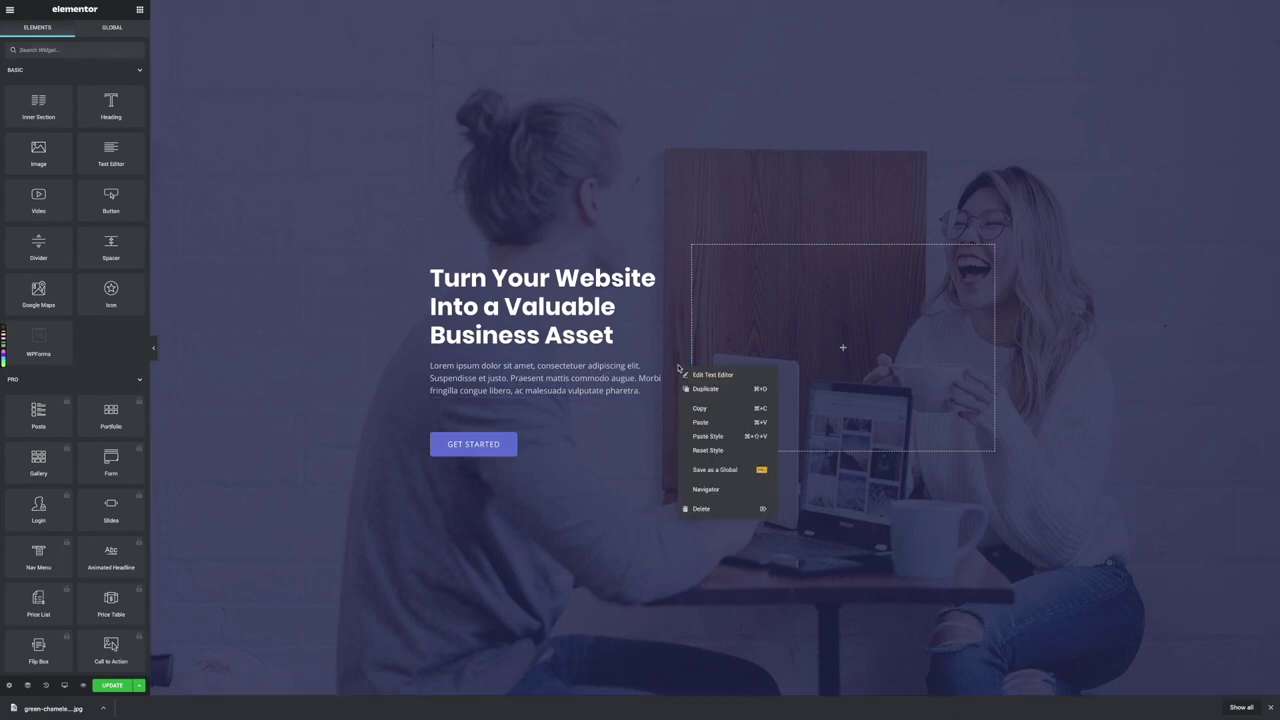
pyautogui.click(703, 508)
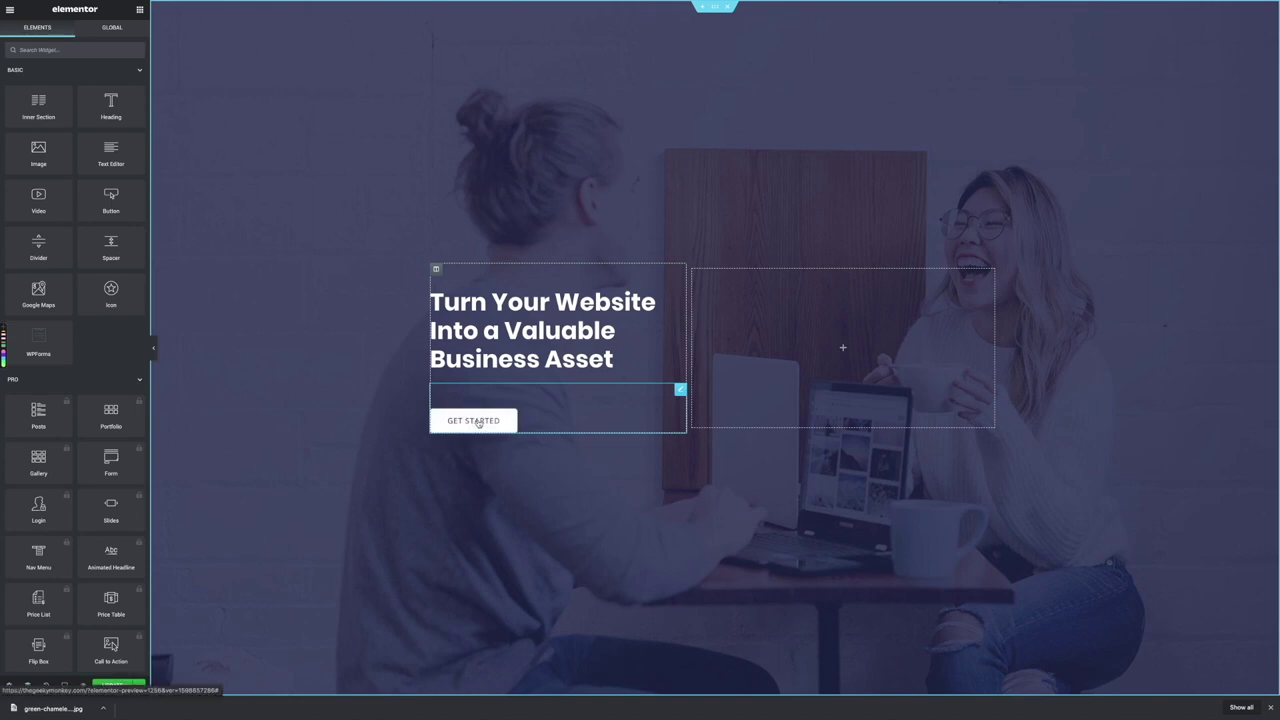
# Change the hero button label from GET STARTED to GET IN TOUCH
pyautogui.click(479, 423)
pyautogui.doubleClick(480, 424)
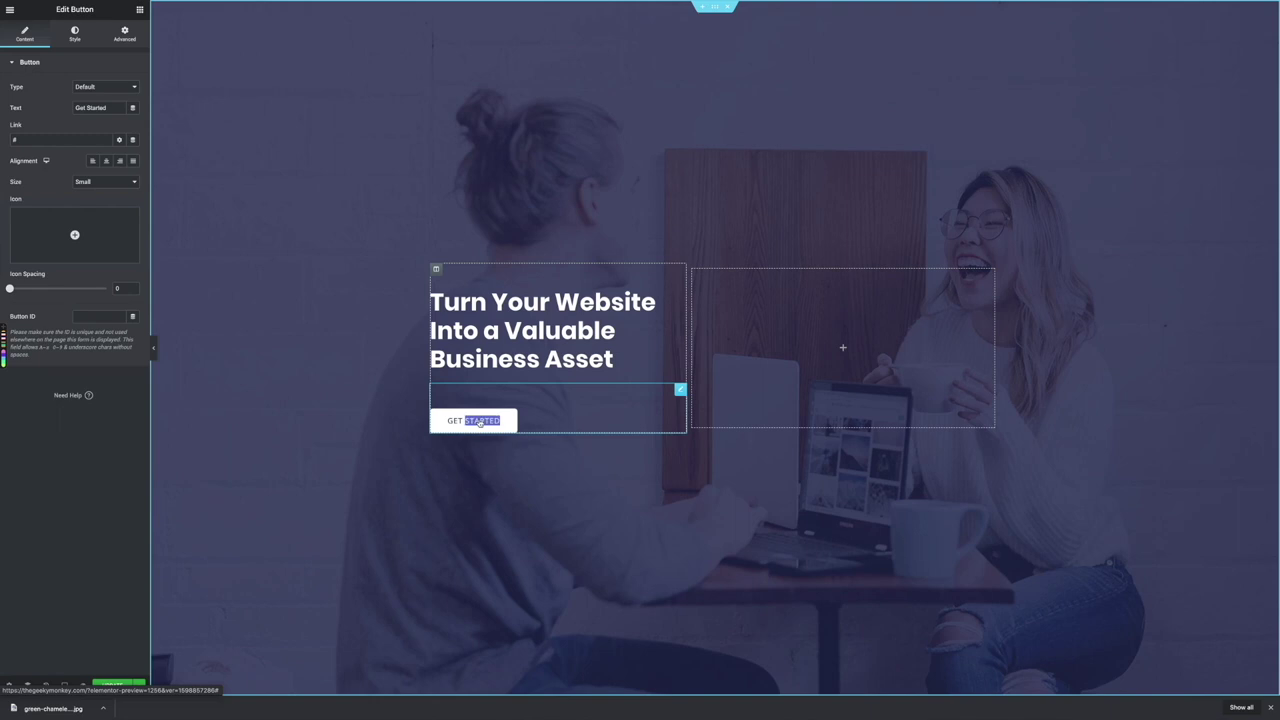
pyautogui.write('IN TOUCH')
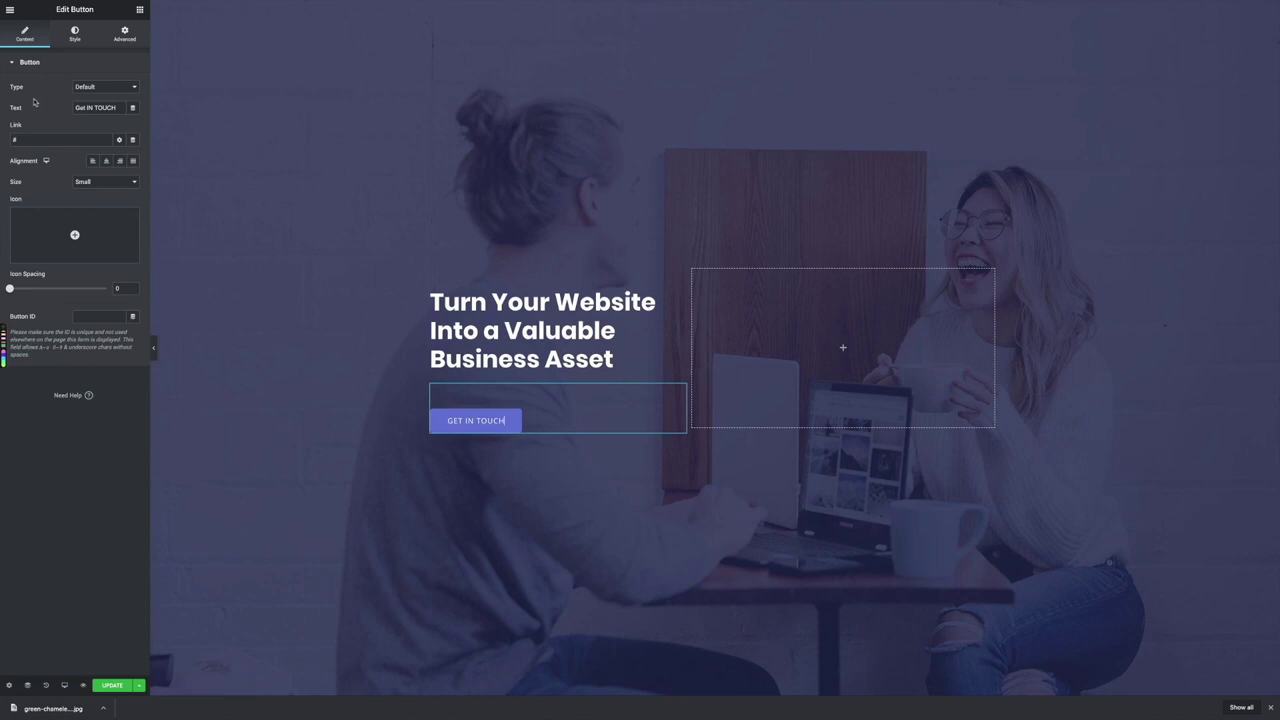
# Set the button typography weight to Bold, keeping the default text transform
pyautogui.click(75, 35)
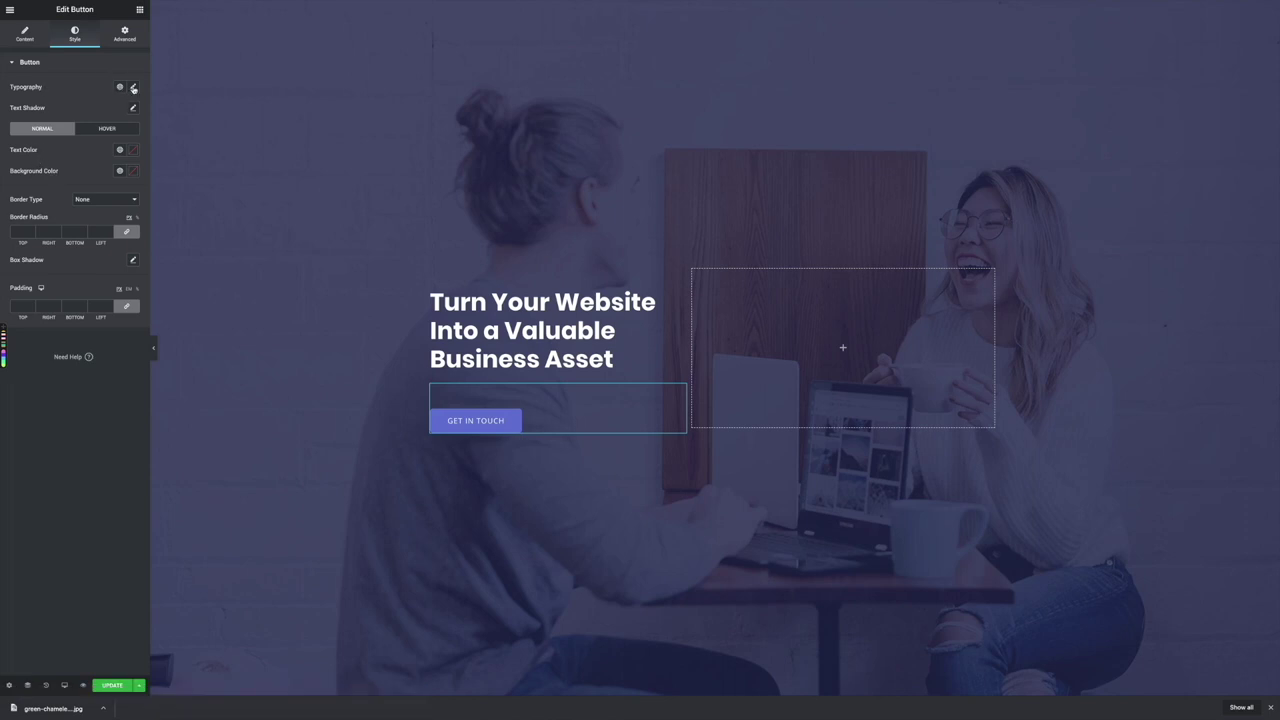
pyautogui.click(133, 88)
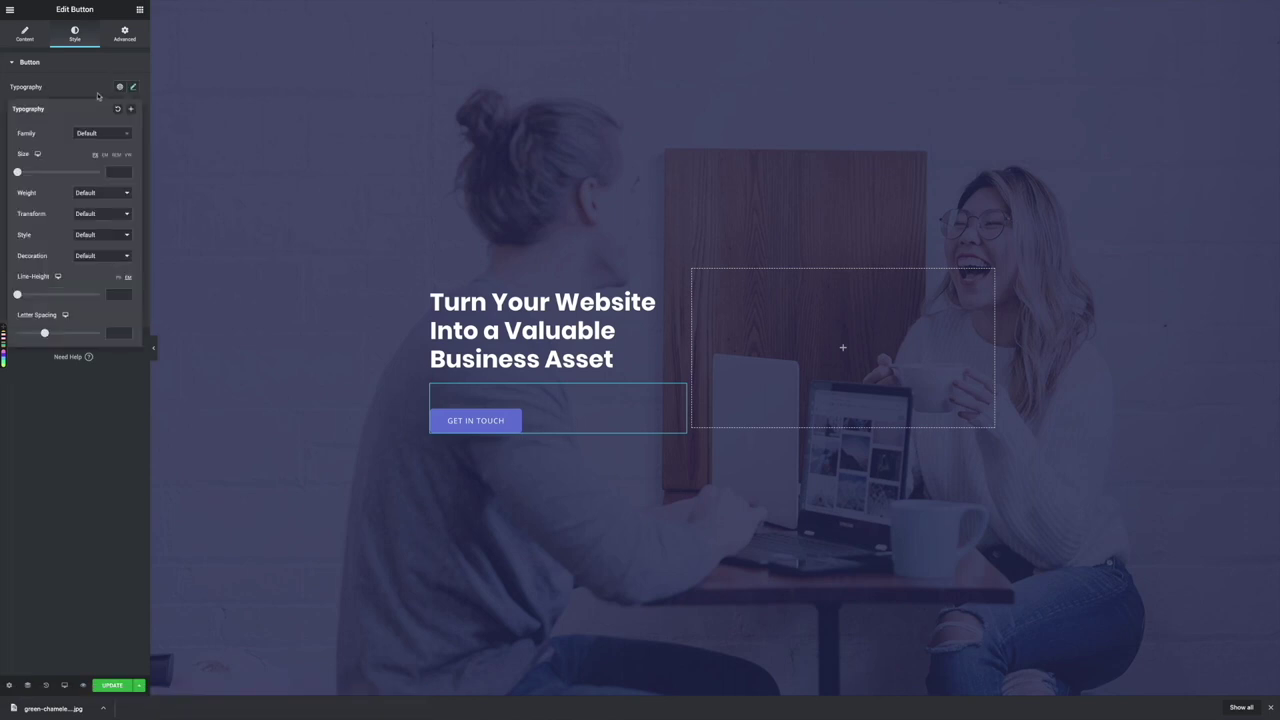
pyautogui.click(91, 214)
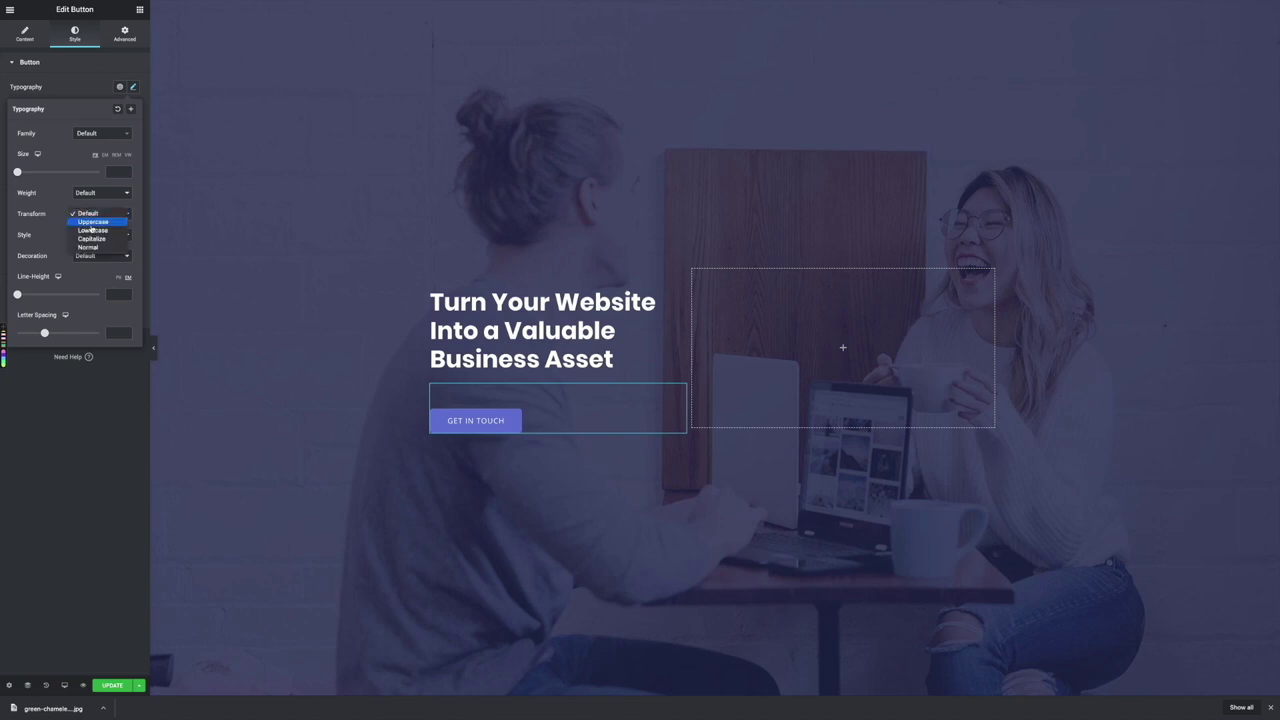
pyautogui.click(57, 212)
pyautogui.click(93, 236)
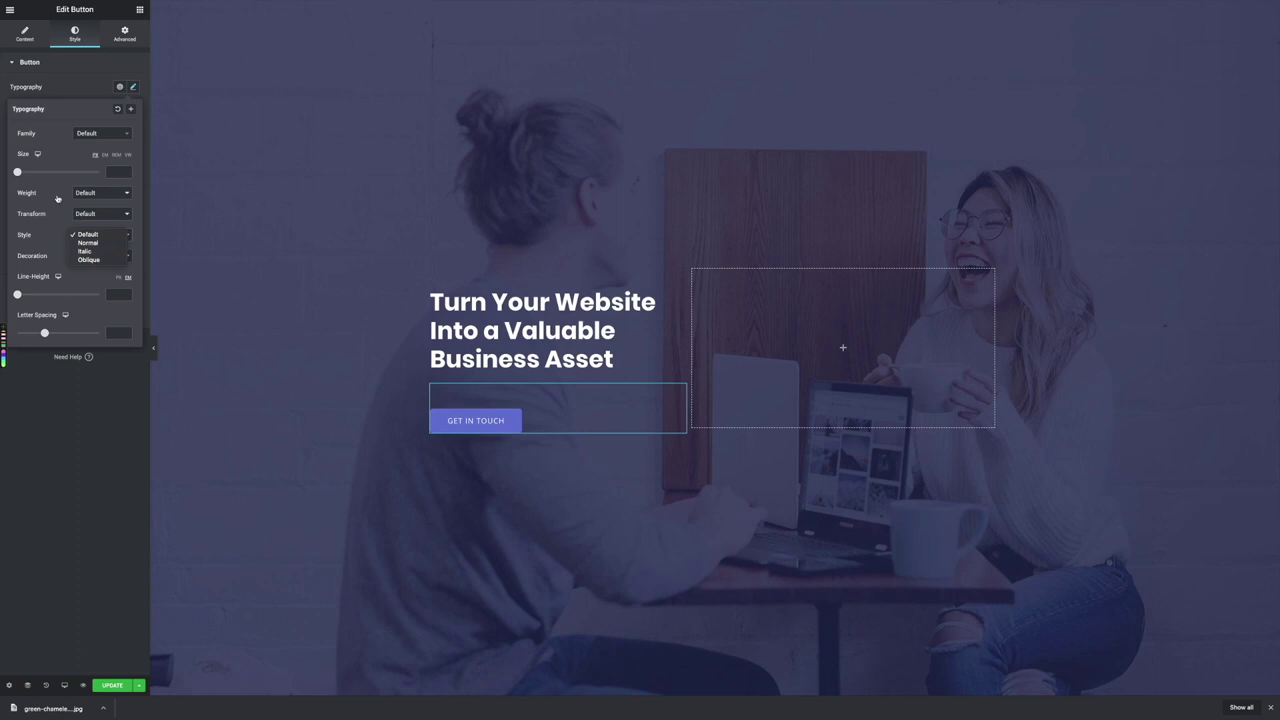
pyautogui.click(92, 193)
pyautogui.click(92, 193)
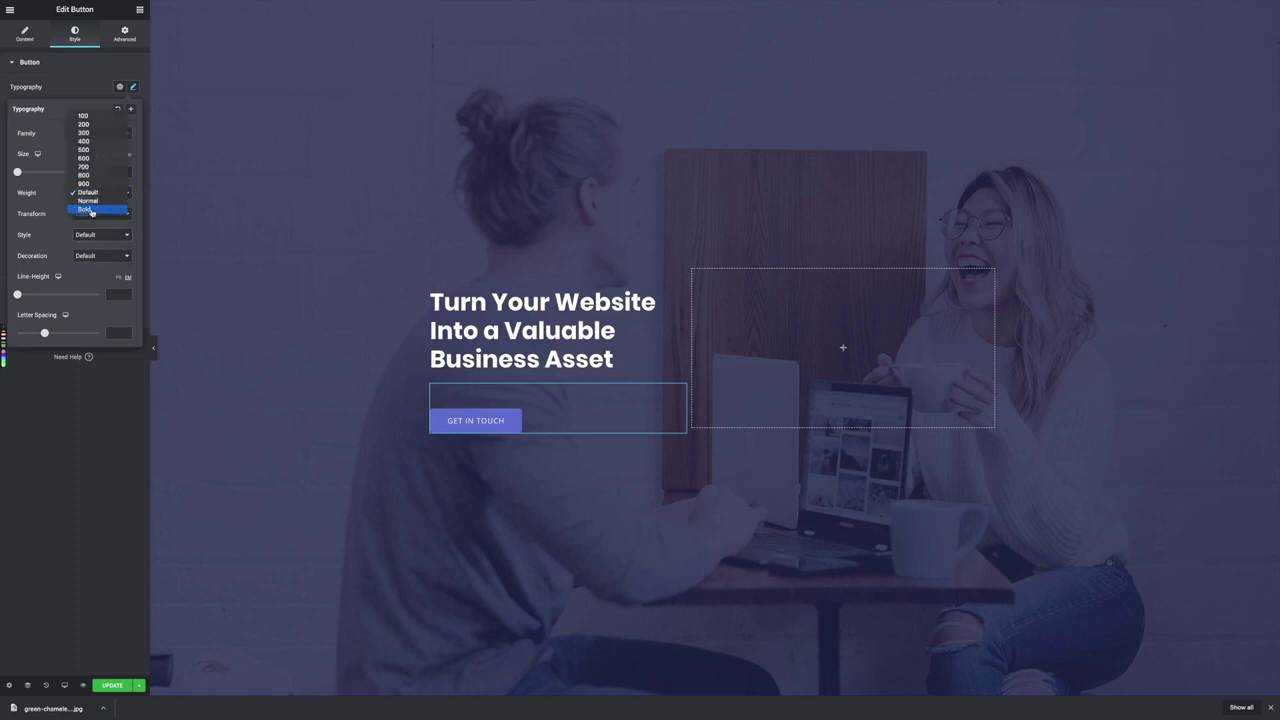
pyautogui.click(91, 210)
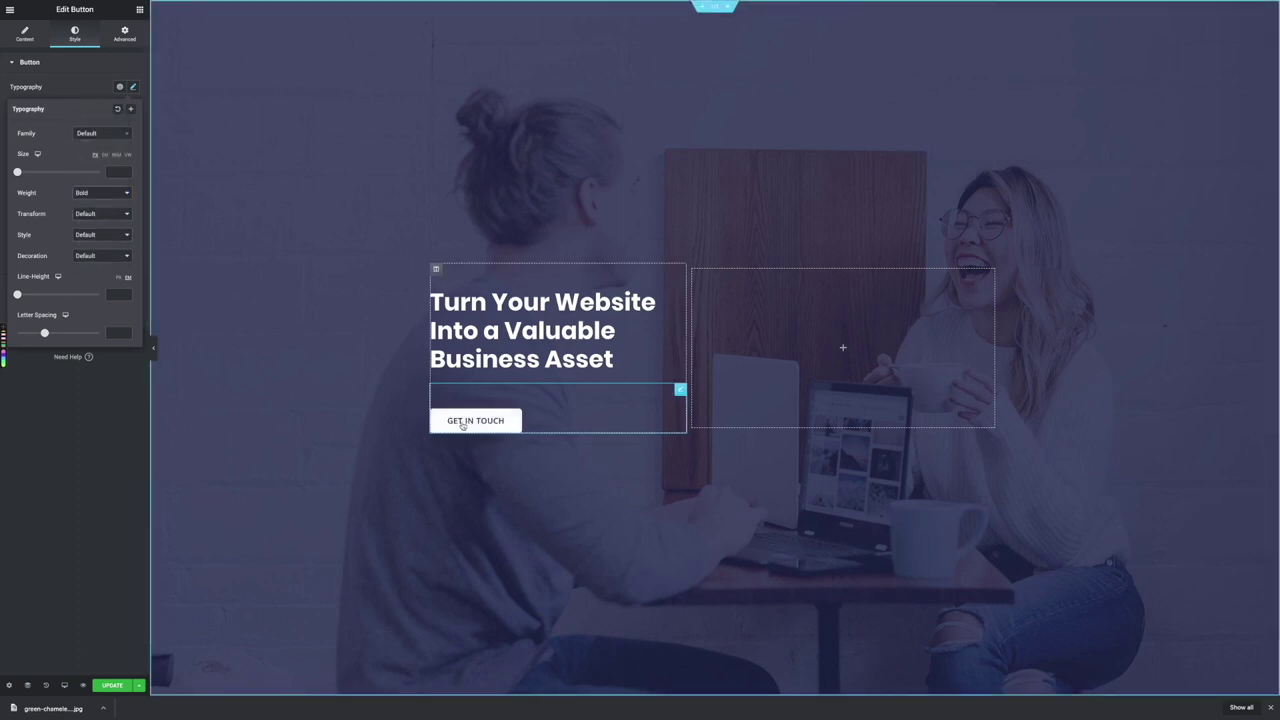
pyautogui.click(390, 421)
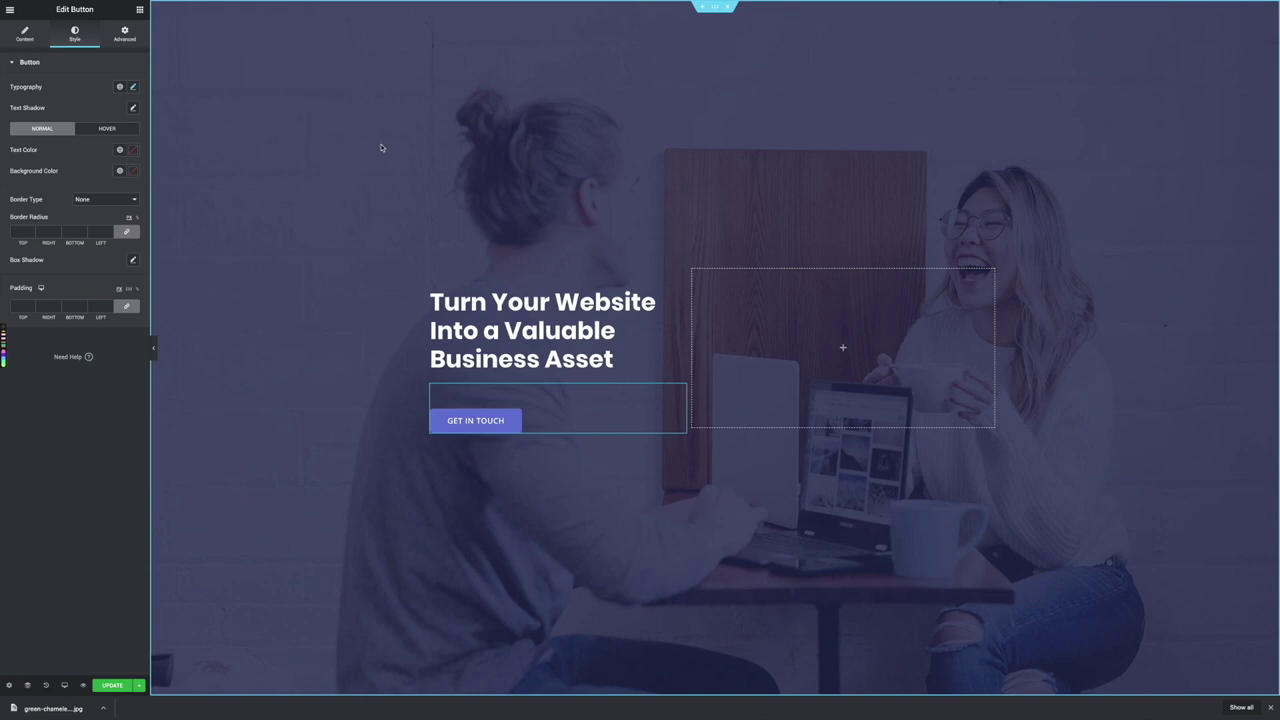
# Scroll down to the services row and select the Design service card for editing
pyautogui.scroll(-5, 376, 144)
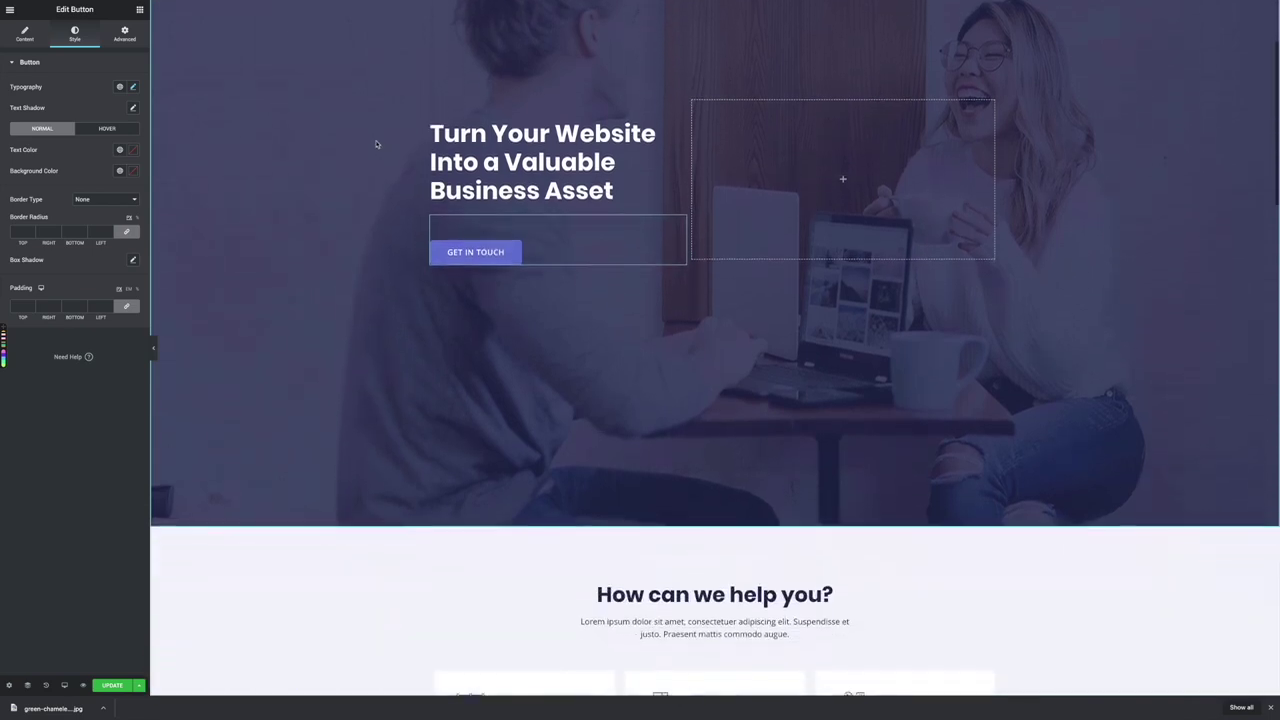
pyautogui.scroll(-10, 376, 144)
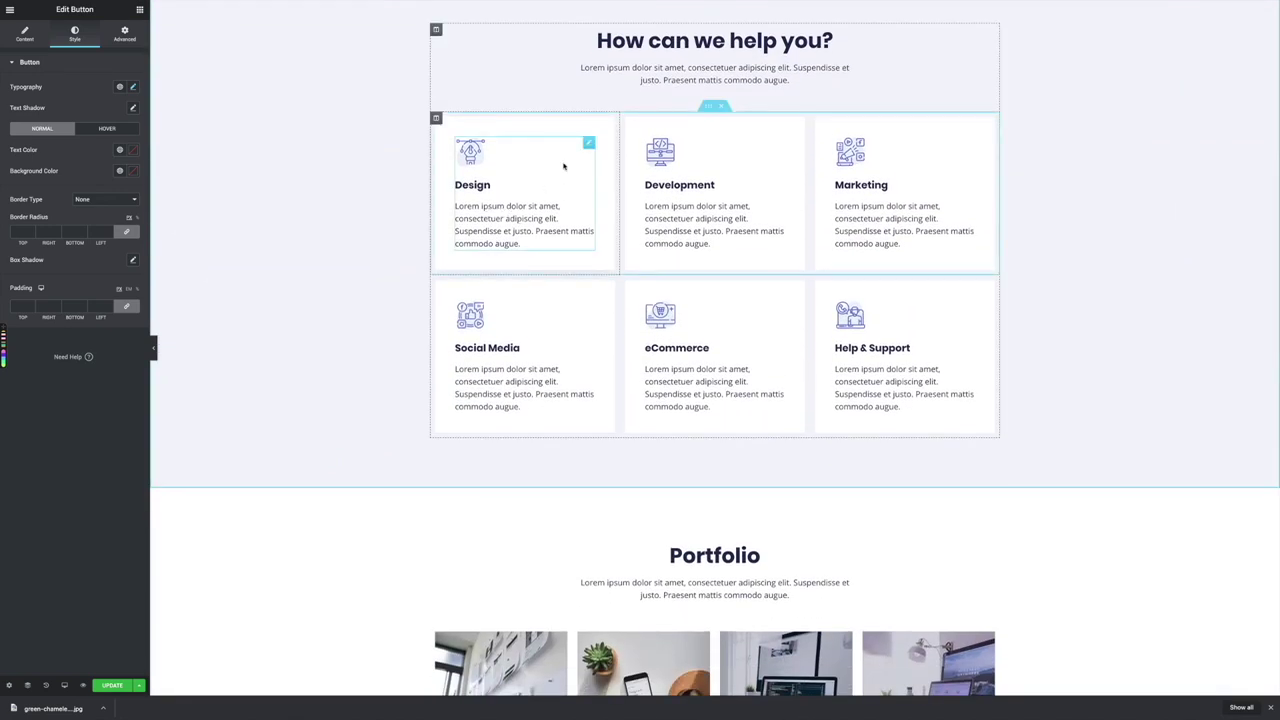
pyautogui.click(527, 220)
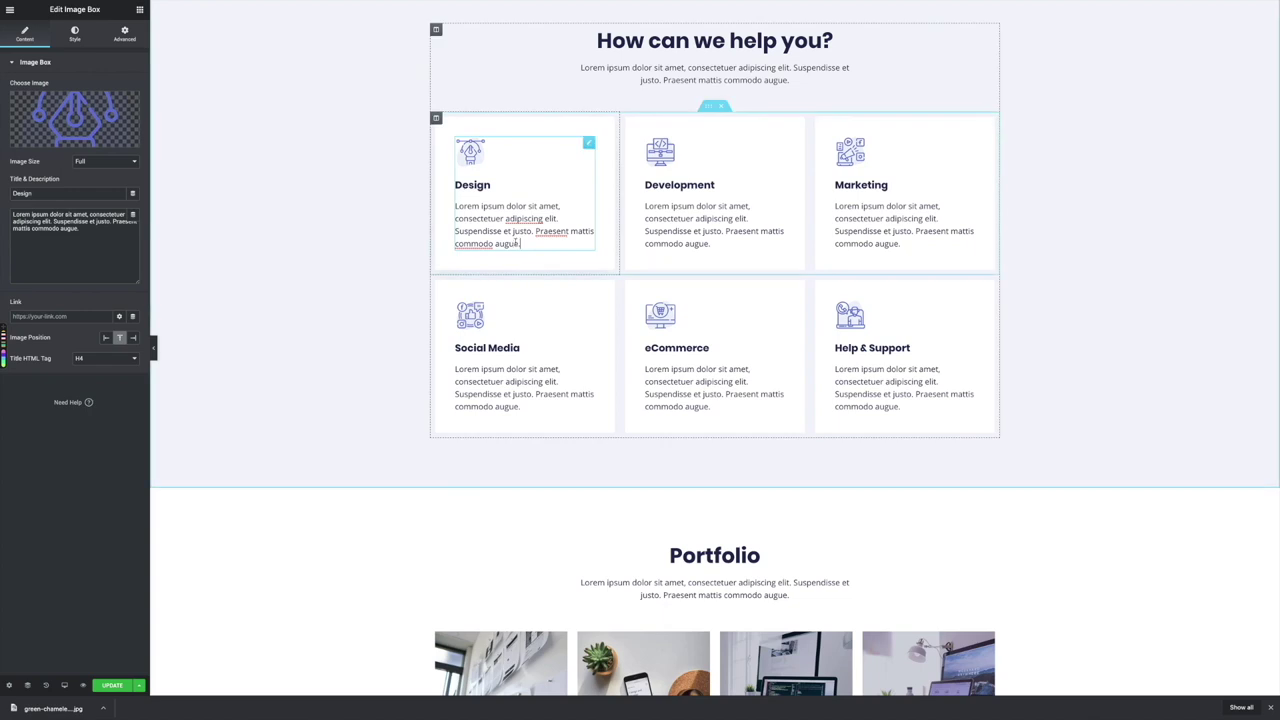
# Replace the Design card's Lorem ipsum text with 'We design world class user experiences…' about converting visitors
pyautogui.moveTo(523, 243); pyautogui.dragTo(455, 206)
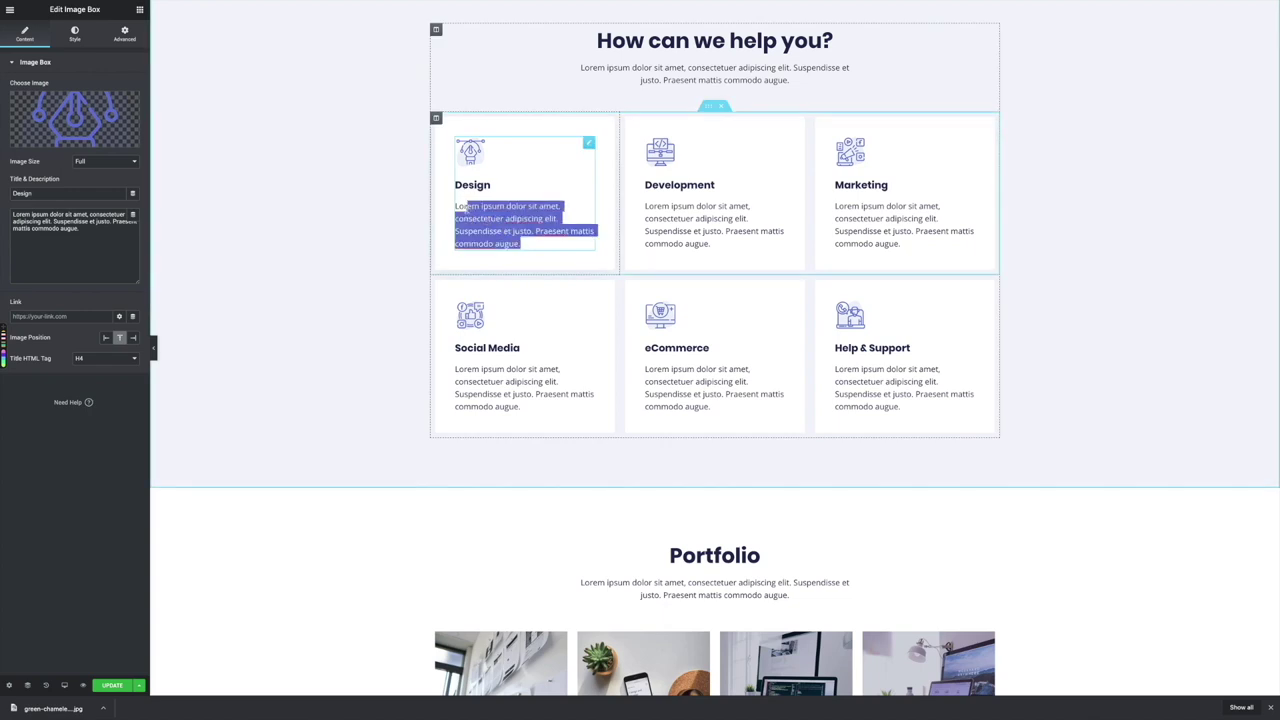
pyautogui.write('Lor')
pyautogui.press('BackSpace')
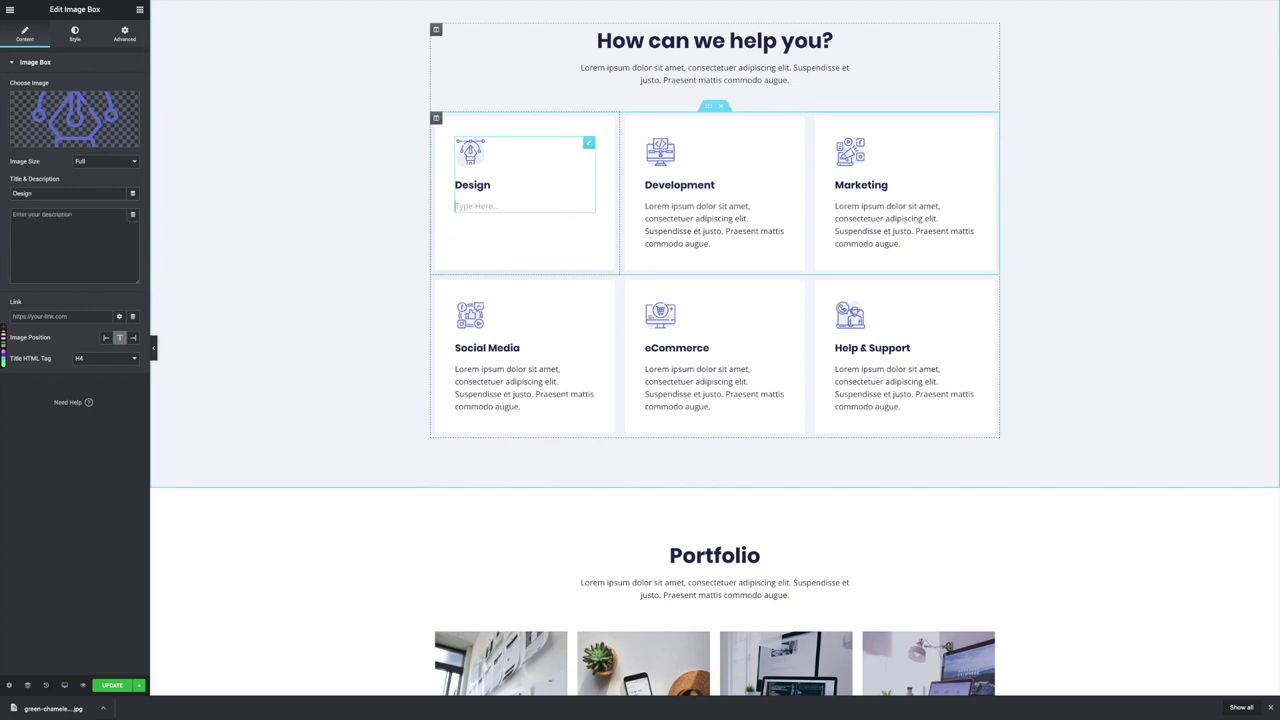
pyautogui.write('We design world class user e')
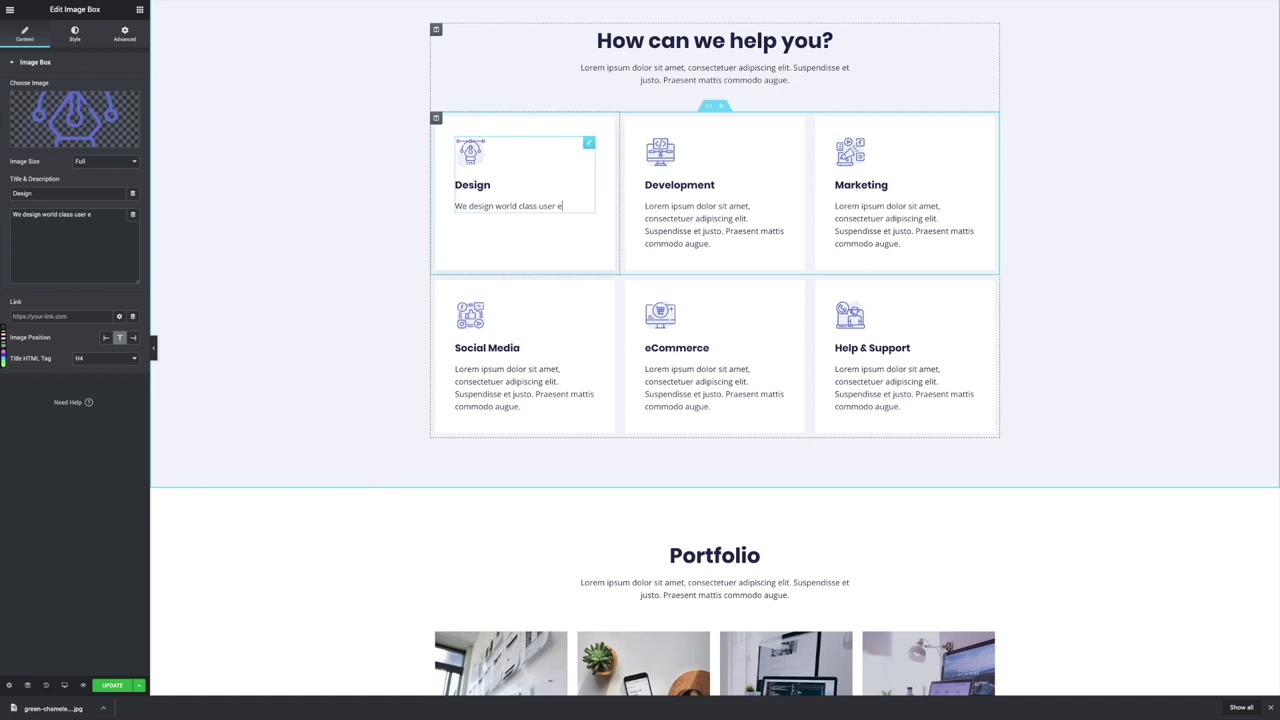
pyautogui.write('xperiences in the browser')
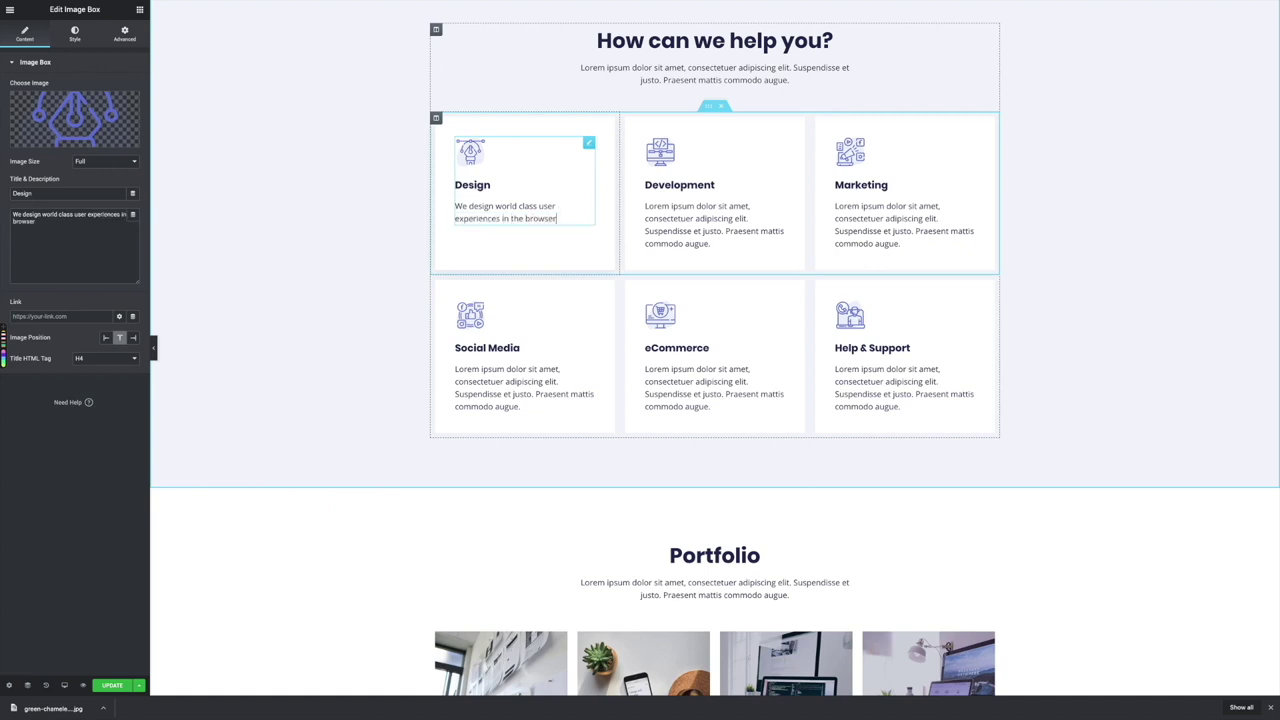
pyautogui.write(' to convert more of your')
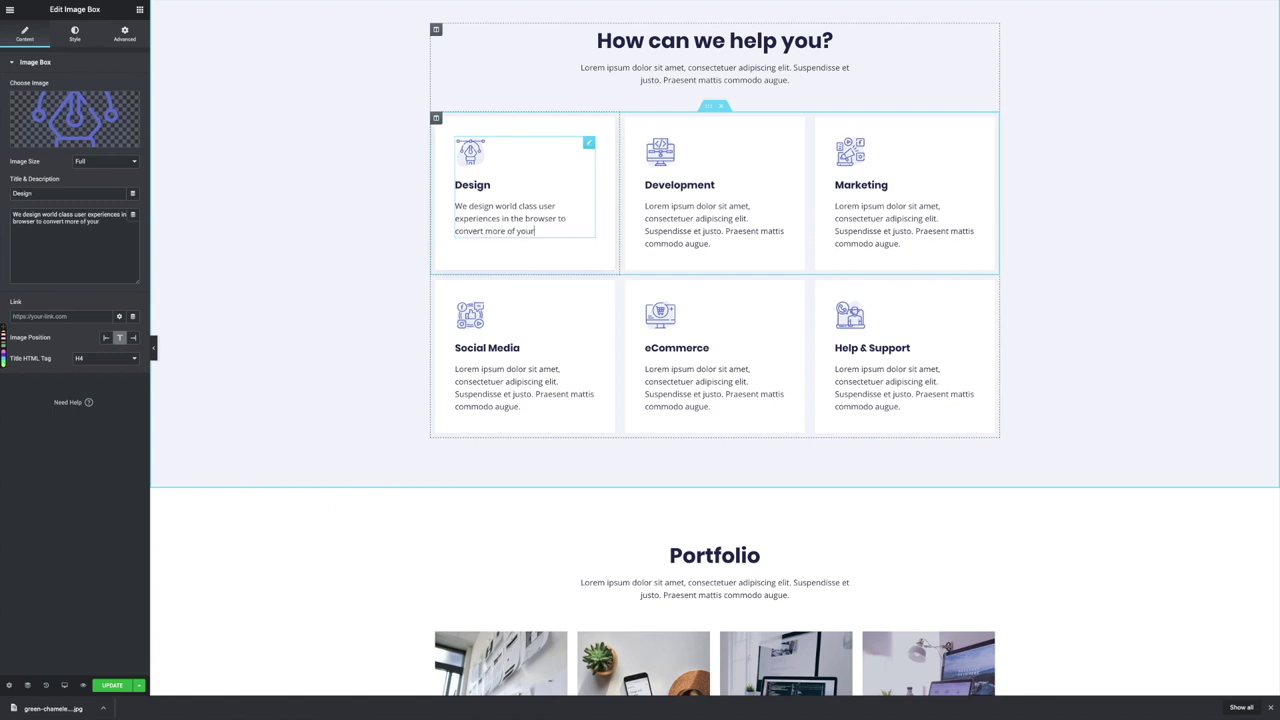
pyautogui.write(' website visitors into leads an')
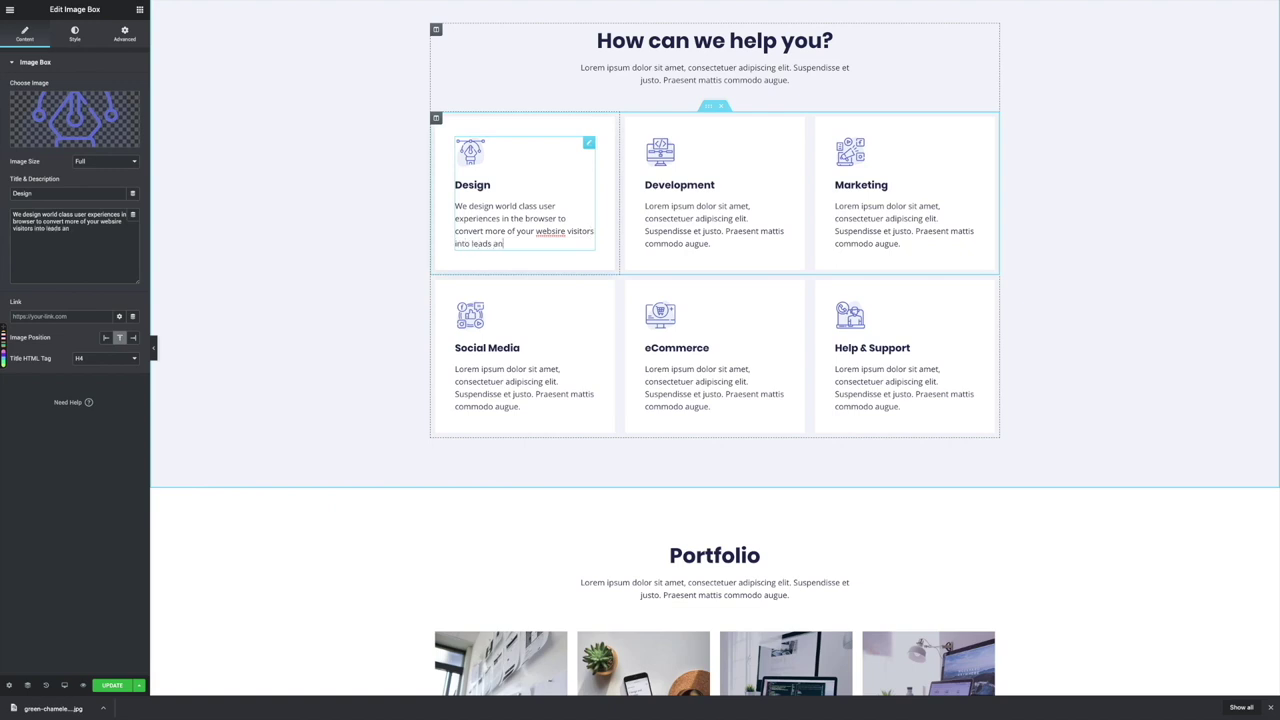
pyautogui.write('d customers.')
# Bold the words 'user experiences' in the card description
pyautogui.moveTo(539, 206); pyautogui.dragTo(500, 218)
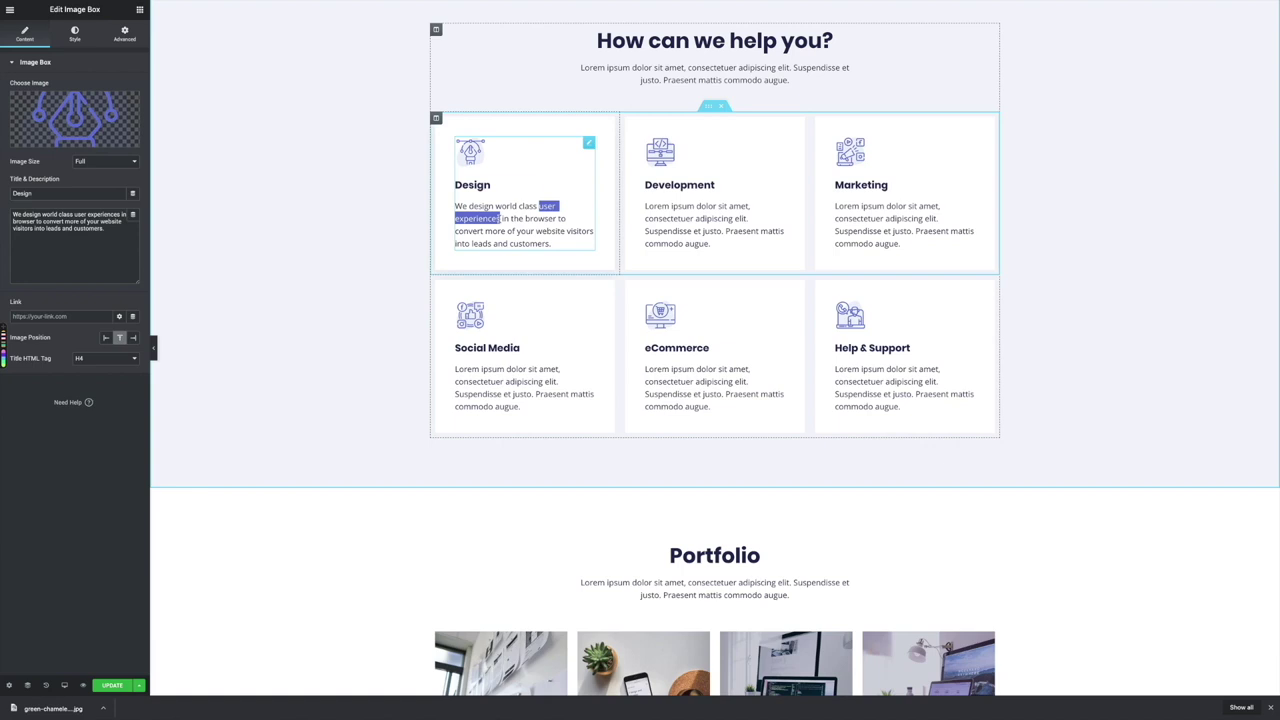
pyautogui.click(486, 188)
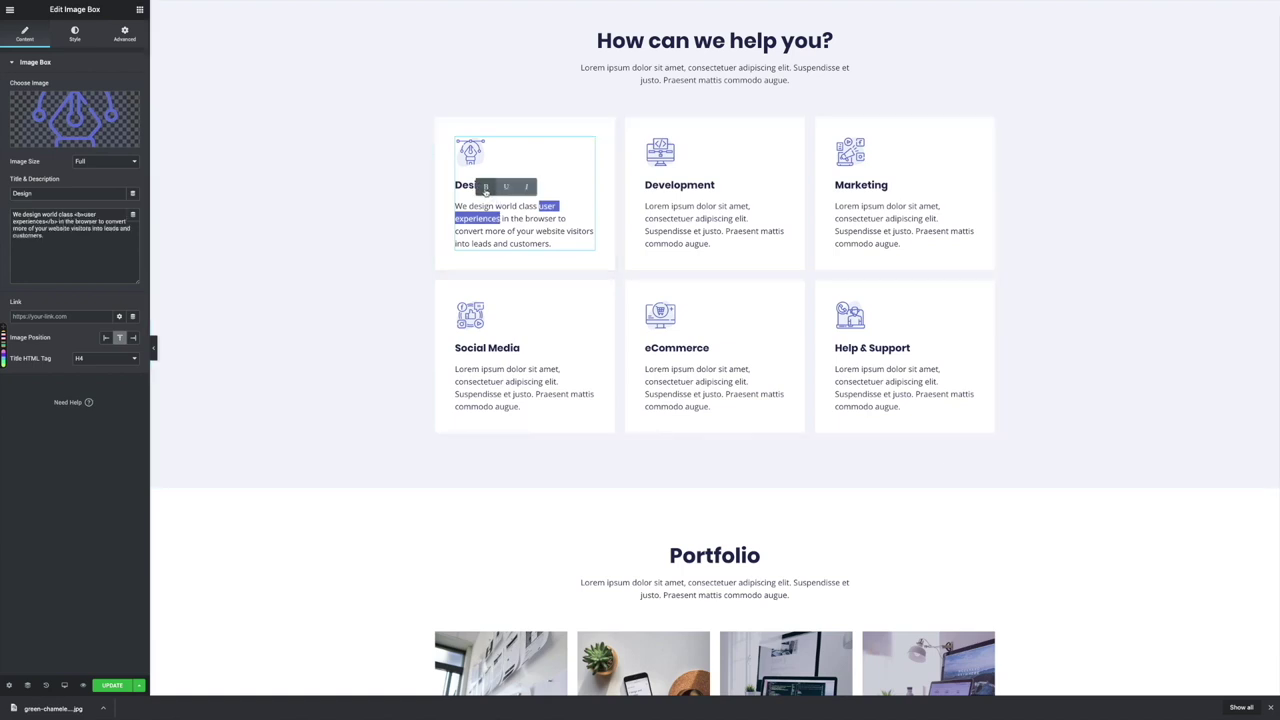
pyautogui.click(406, 244)
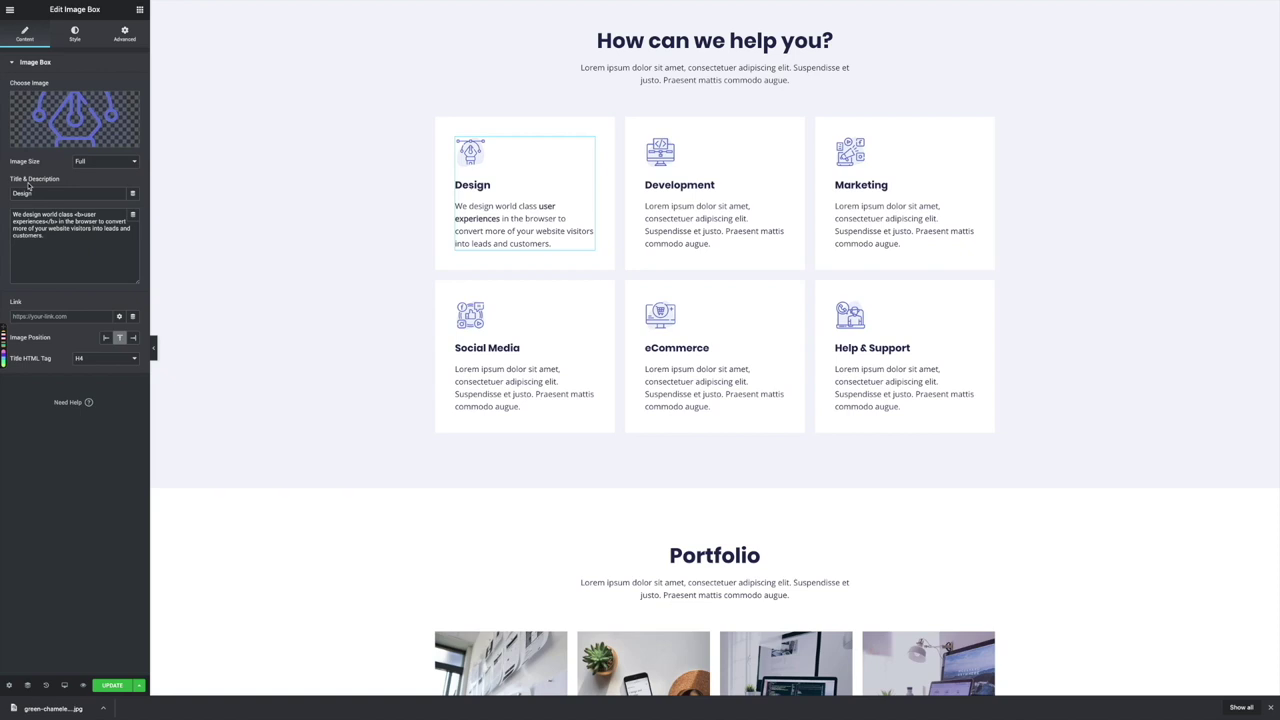
# Rename the card heading from Design to UX
pyautogui.click(472, 185)
pyautogui.doubleClick(470, 186)
pyautogui.write('UX')
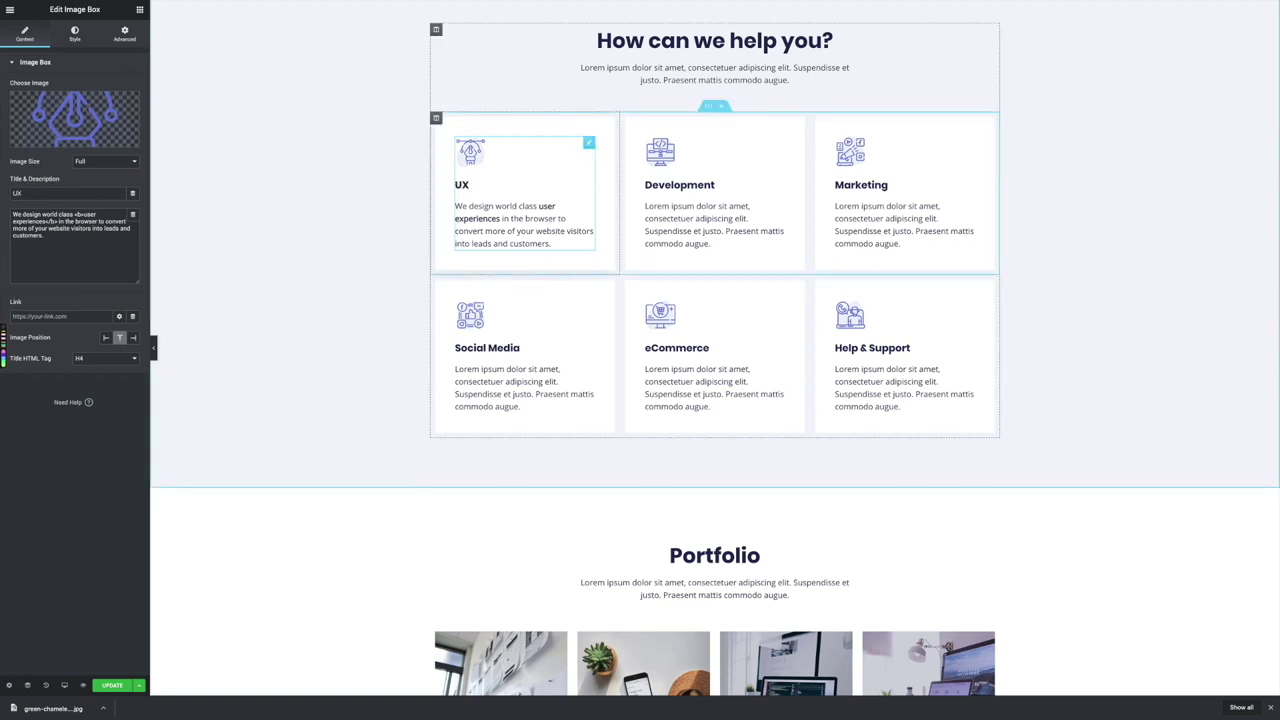
pyautogui.click(69, 120)
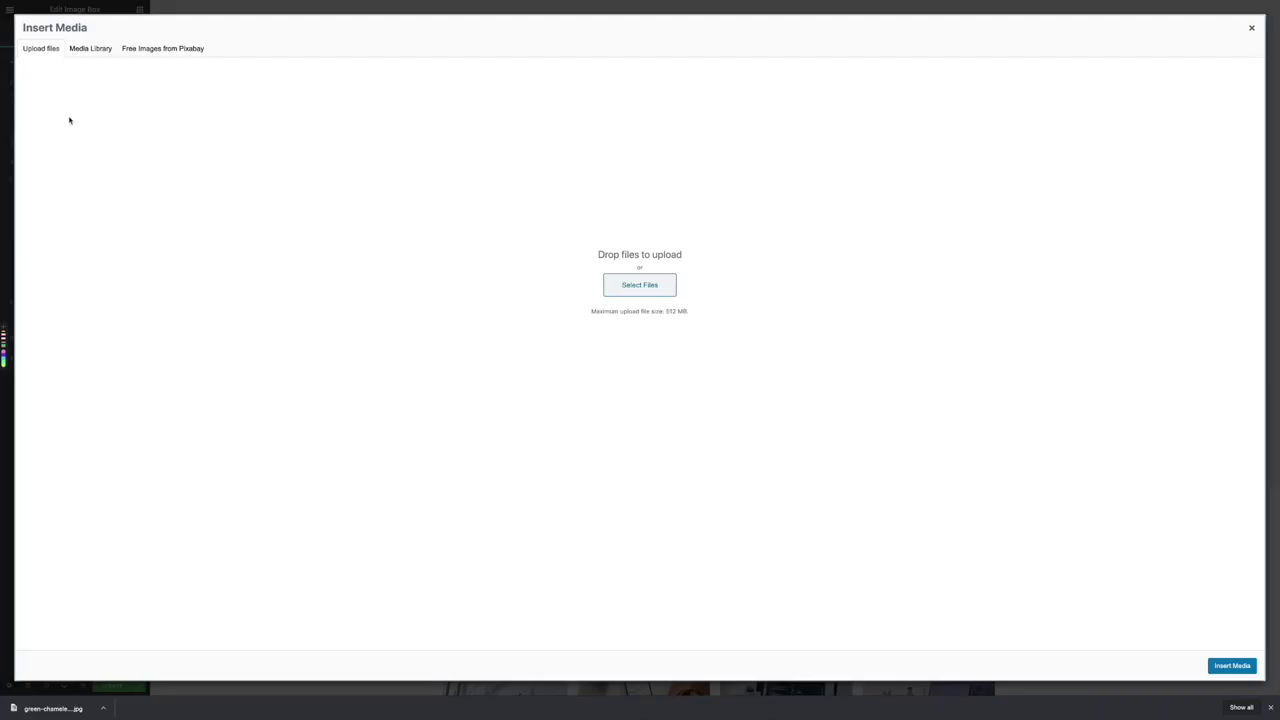
pyautogui.click(88, 49)
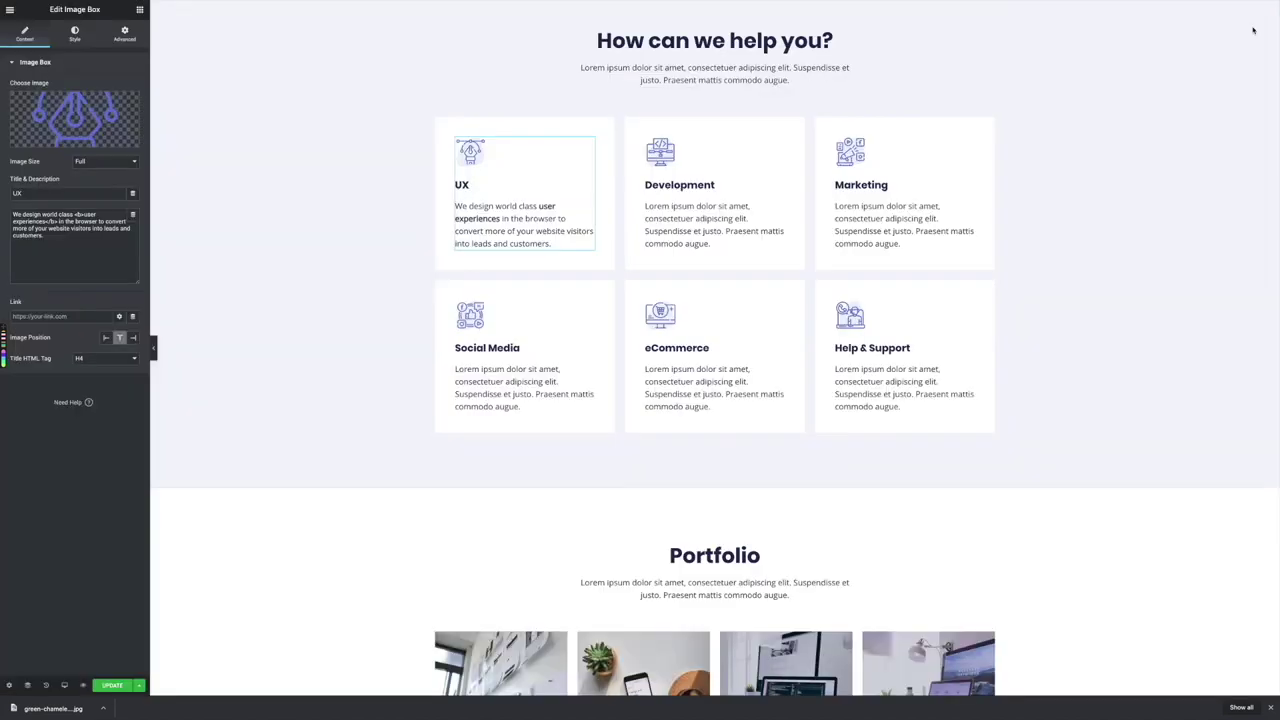
pyautogui.click(1251, 28)
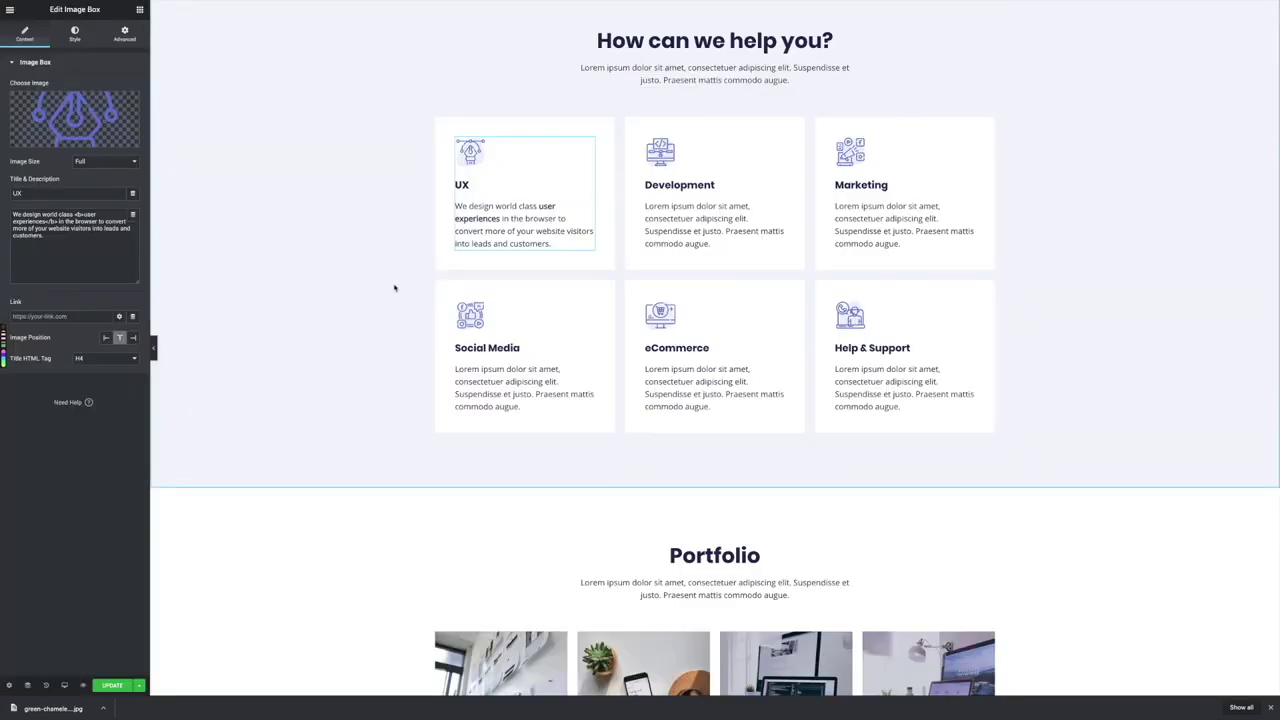
pyautogui.scroll(-6, 394, 288)
# Open the upload panel for the middle Meet Our Leadership card's photo
pyautogui.scroll(-5, 394, 288)
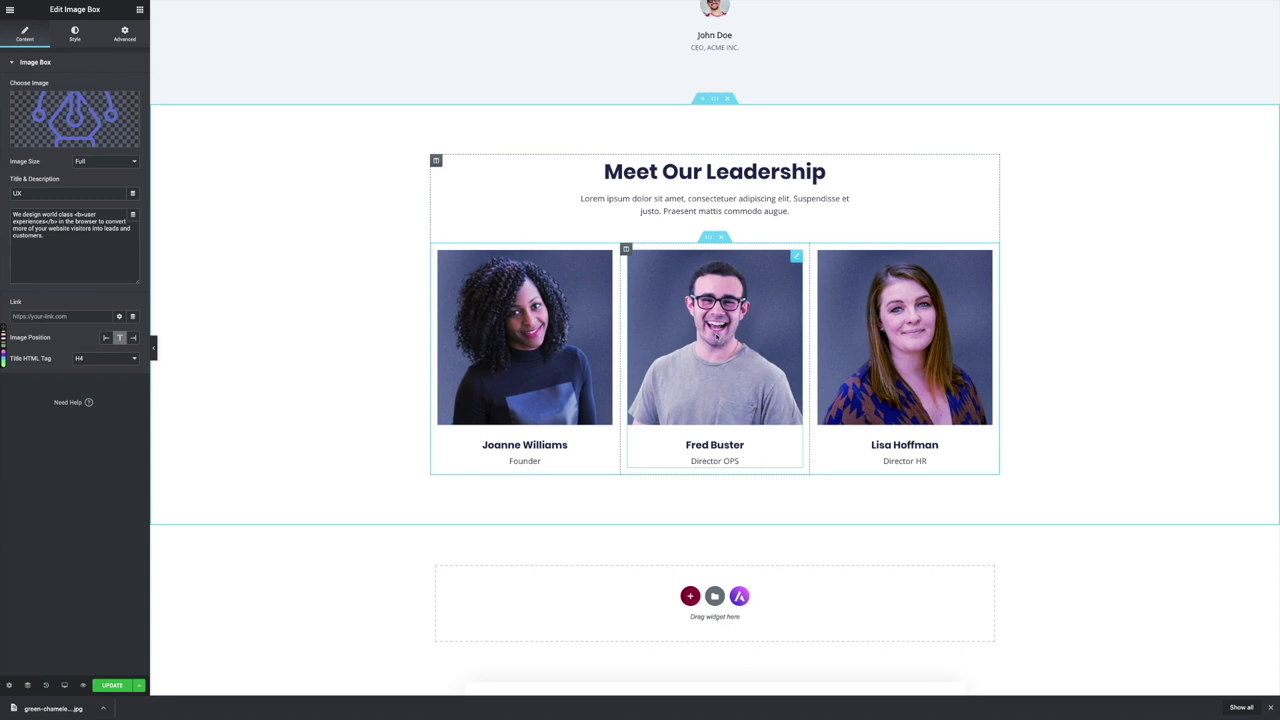
pyautogui.click(795, 258)
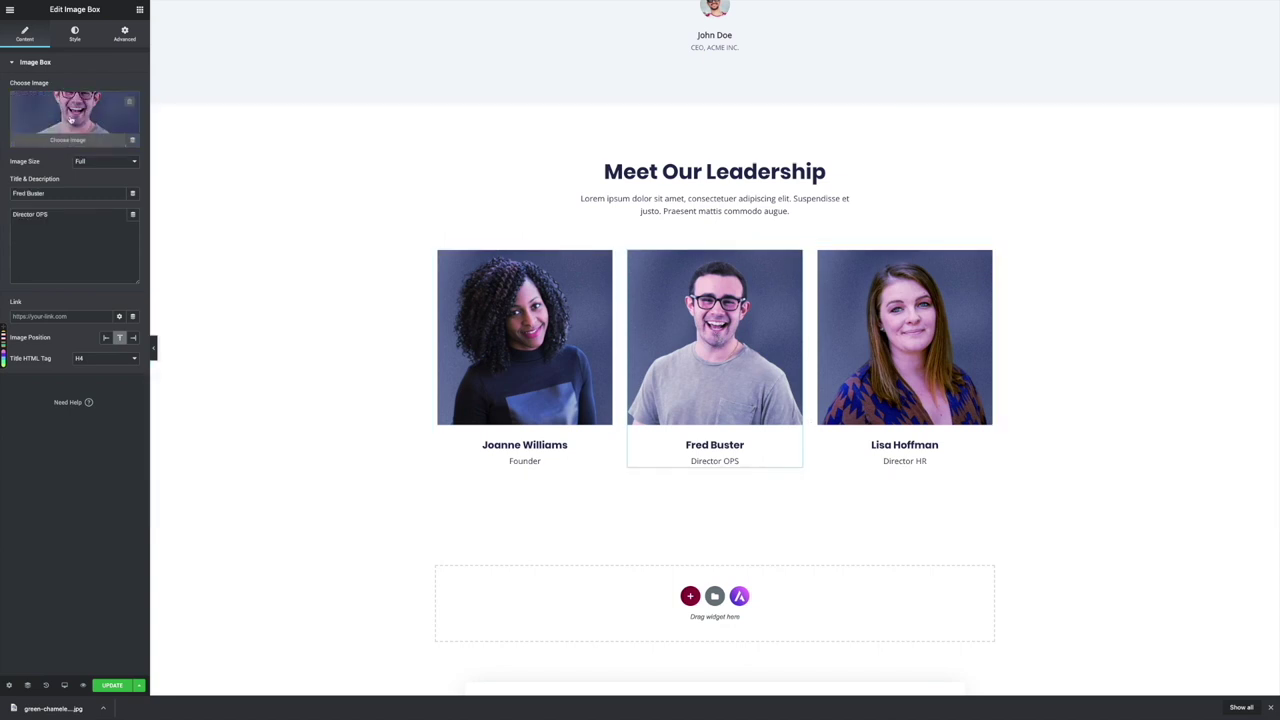
pyautogui.click(72, 119)
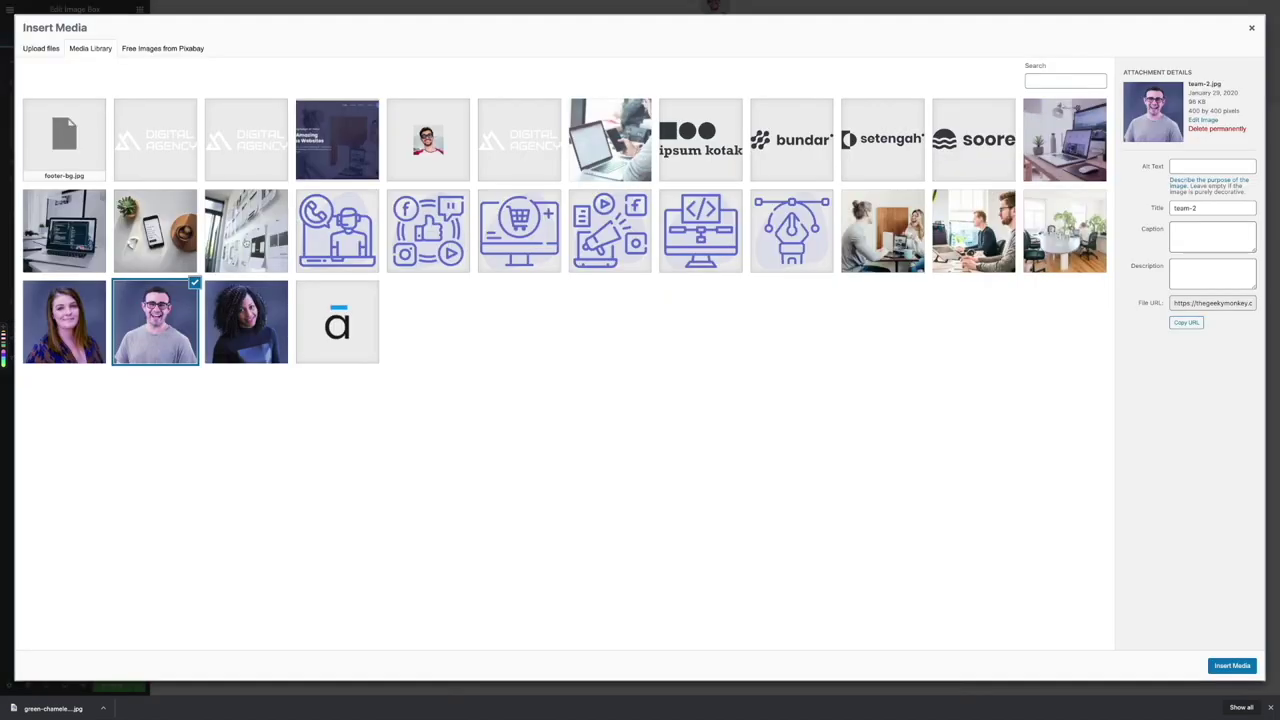
pyautogui.click(39, 50)
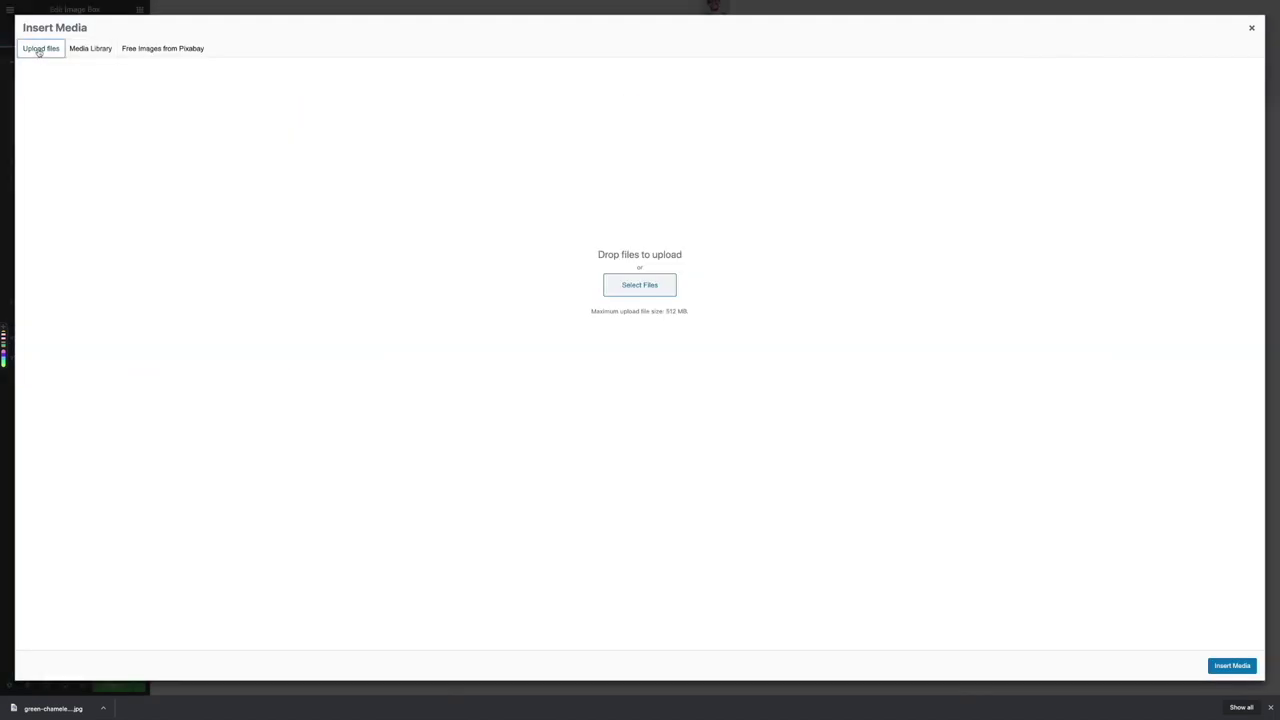
# Upload the headshot jpeg from Desktop > Geeky and enter the leader's name as alt text
pyautogui.click(646, 289)
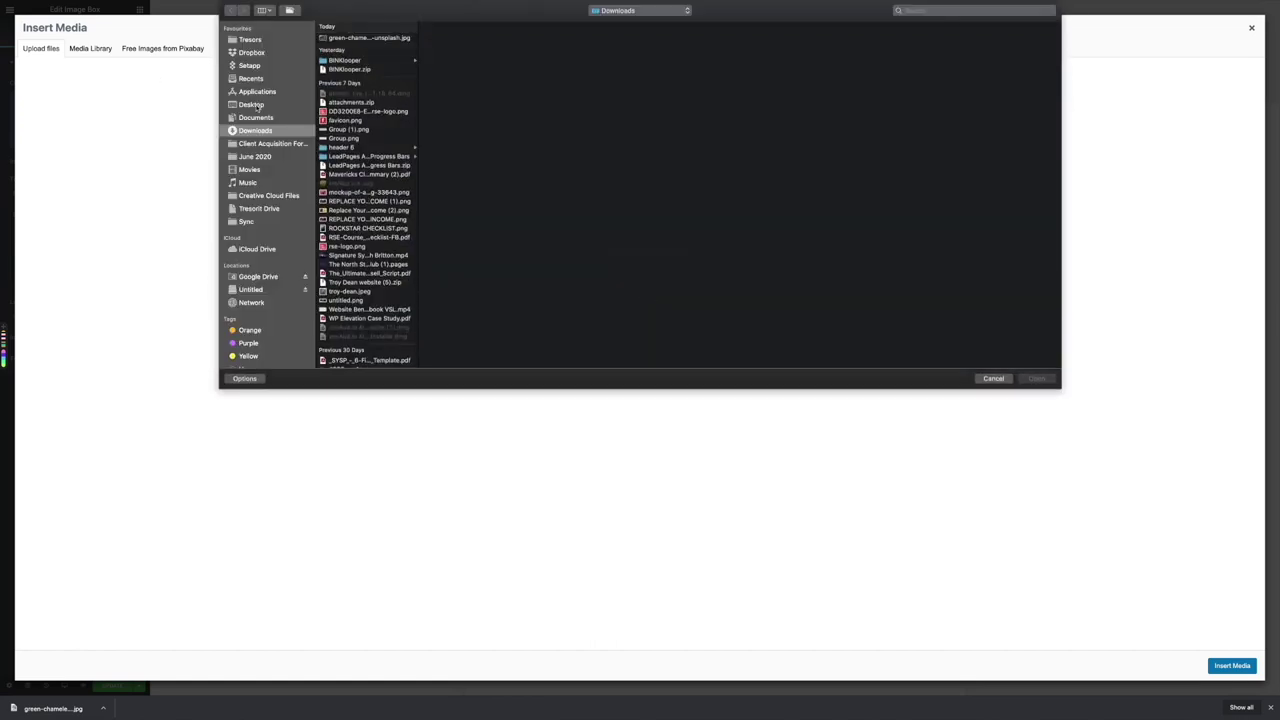
pyautogui.click(255, 104)
pyautogui.click(338, 39)
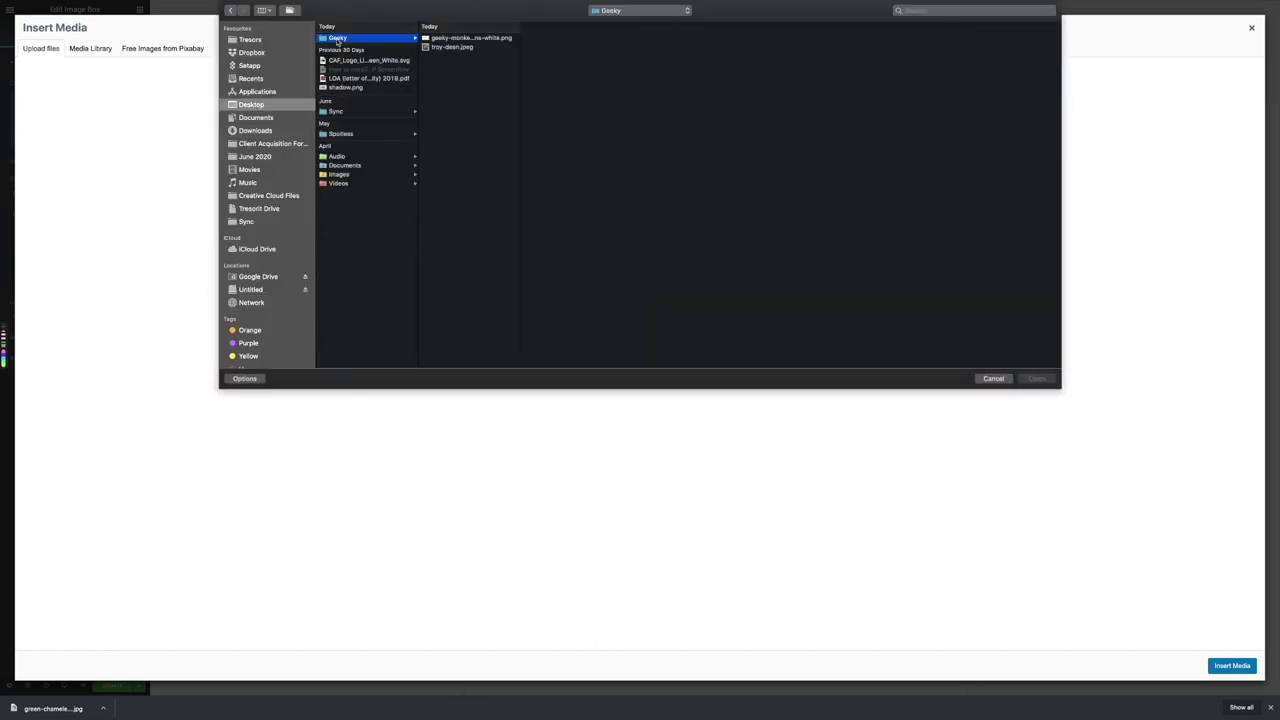
pyautogui.click(455, 47)
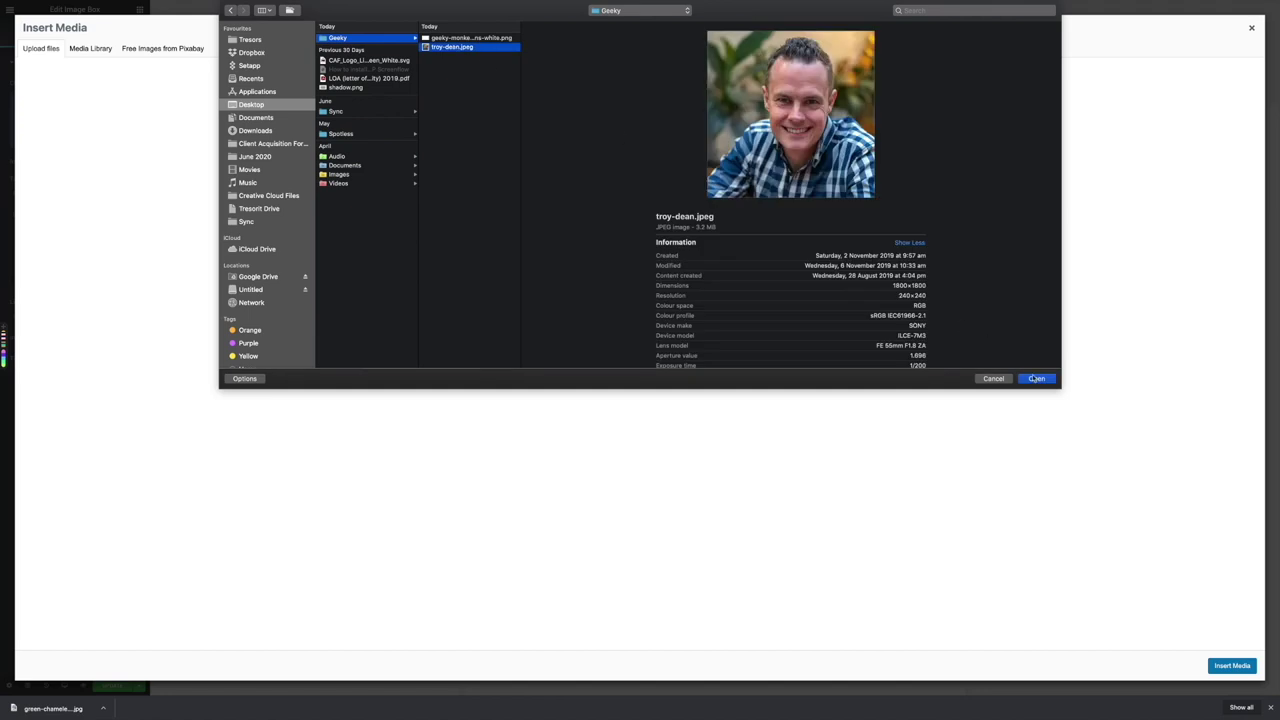
pyautogui.click(1036, 379)
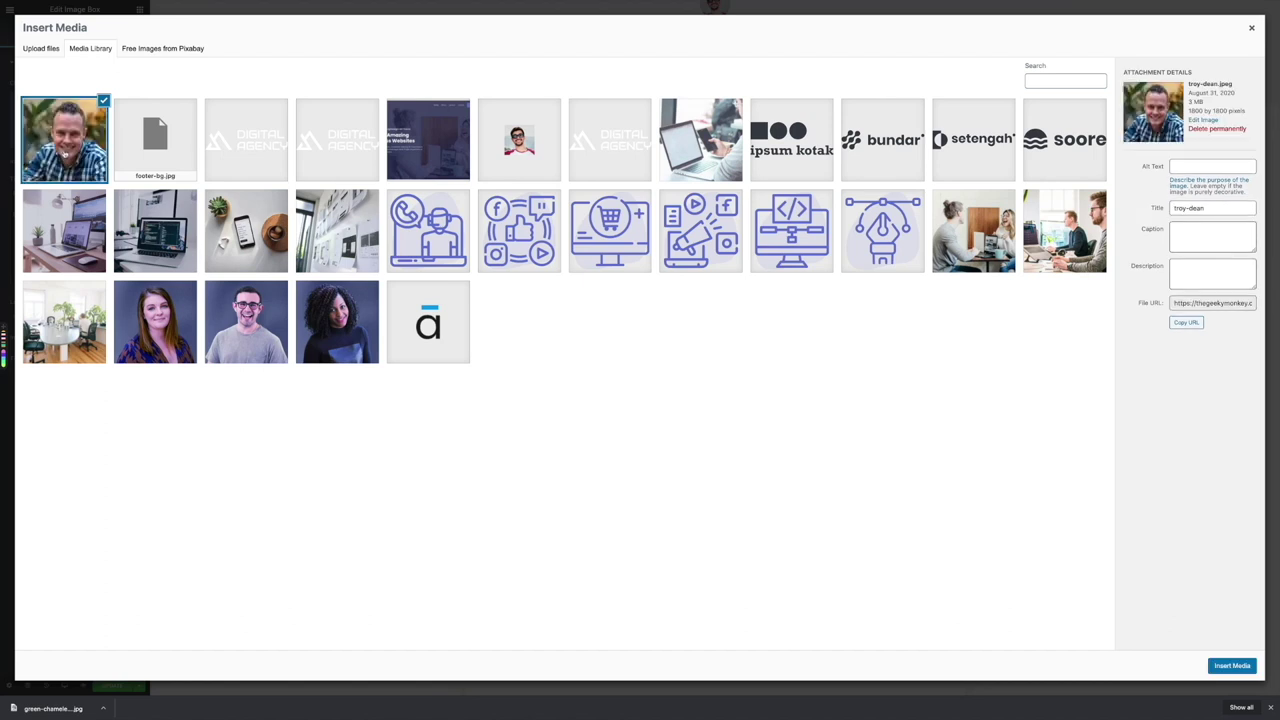
pyautogui.click(1187, 165)
# Insert the new headshot into the middle card and retitle it with the leader's name
pyautogui.click(1230, 666)
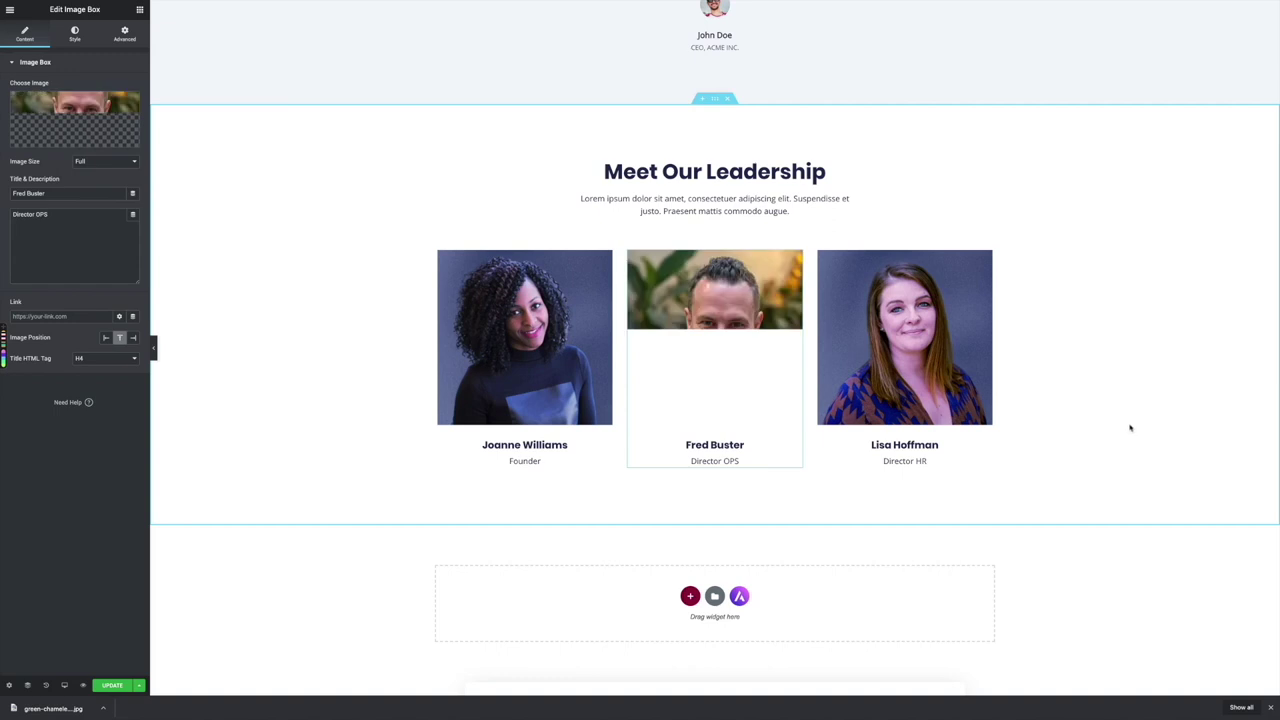
pyautogui.tripleClick(40, 193)
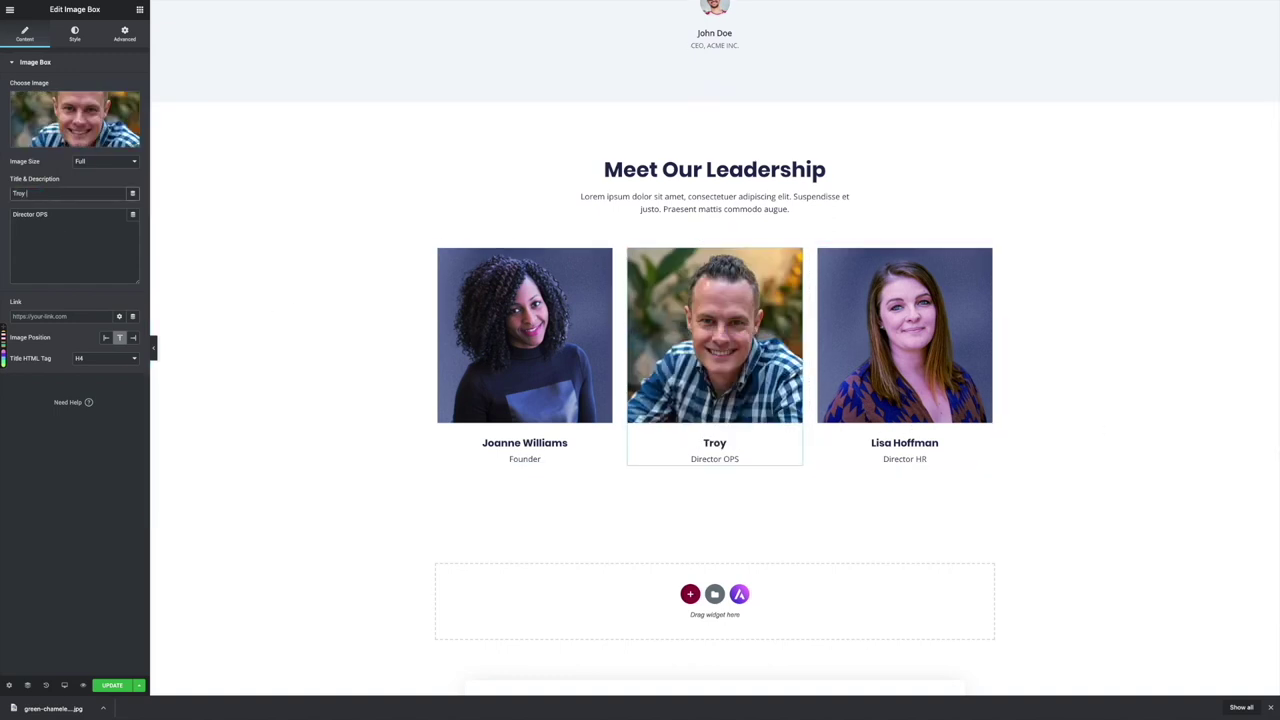
# Change the card's role text to Director Conversions and save the page
pyautogui.click(48, 214)
pyautogui.press('BackSpace')
pyautogui.press('BackSpace')
pyautogui.press('BackSpace')
pyautogui.write('V')
pyautogui.press('BackSpace')
pyautogui.write('Conversions')
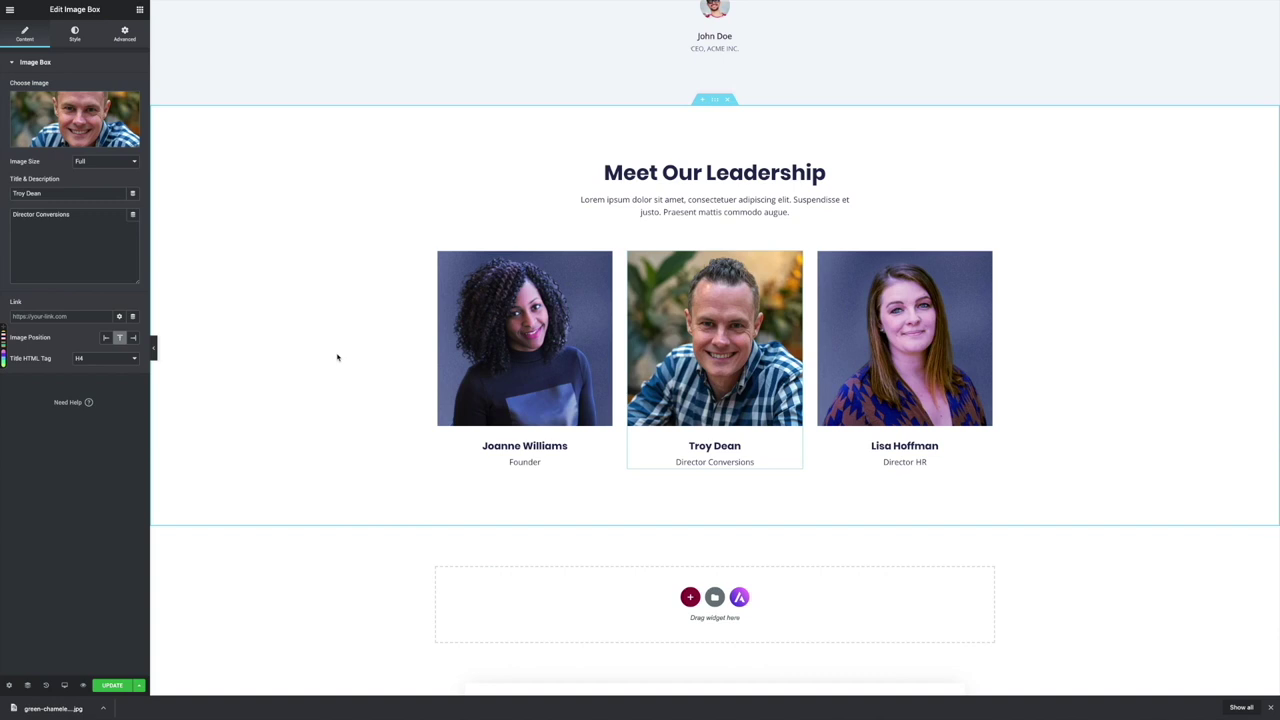
pyautogui.hotkey('ctrl', 's')
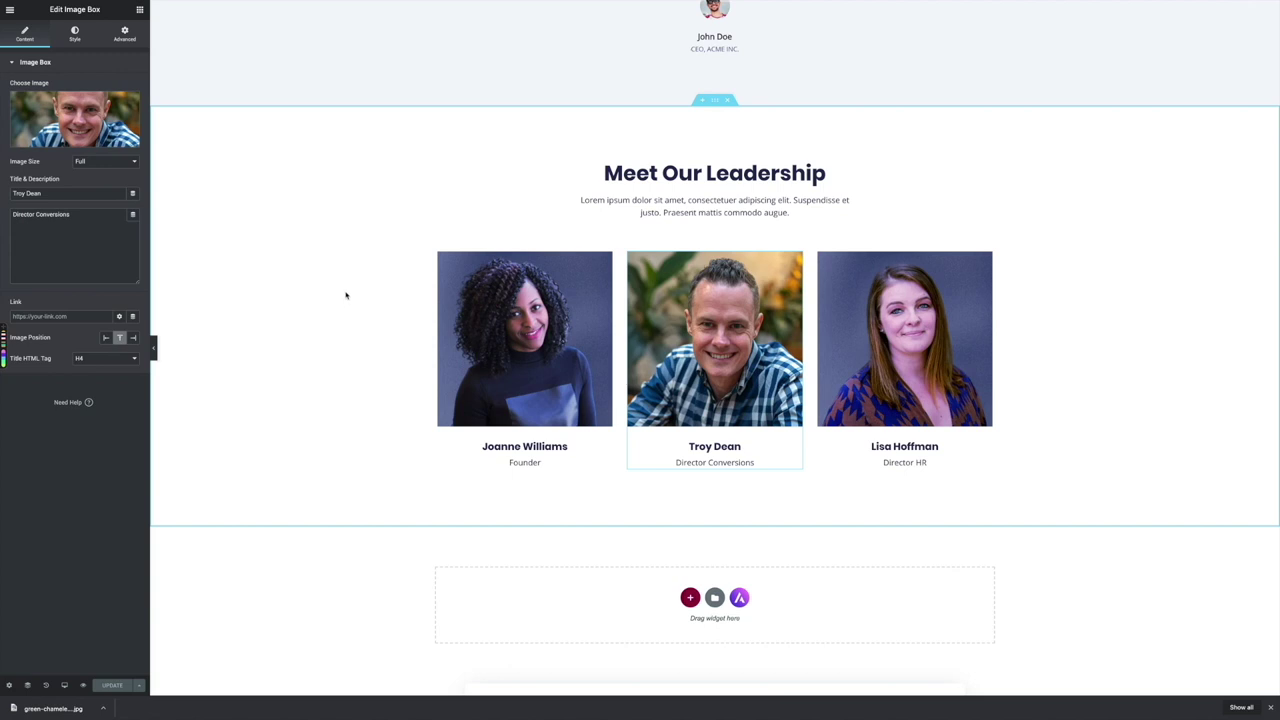
# View the edited page live from the Elementor menu
pyautogui.scroll(10, 346, 295)
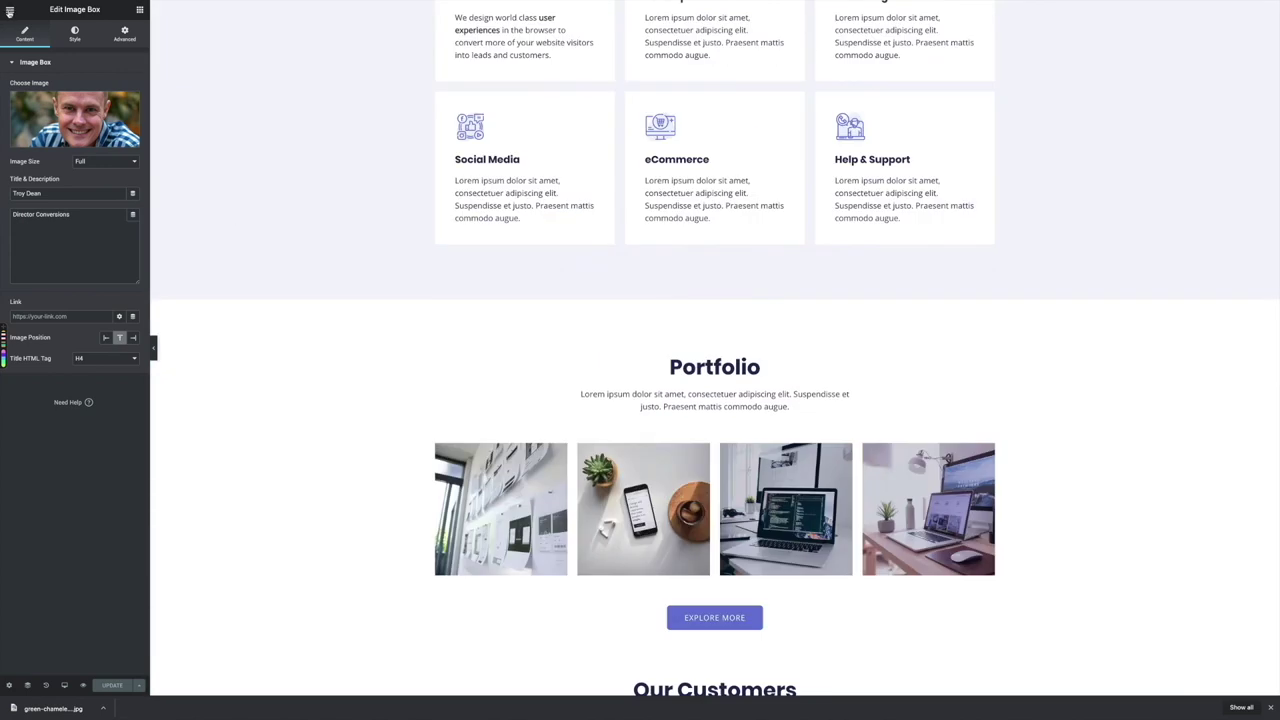
pyautogui.click(9, 12)
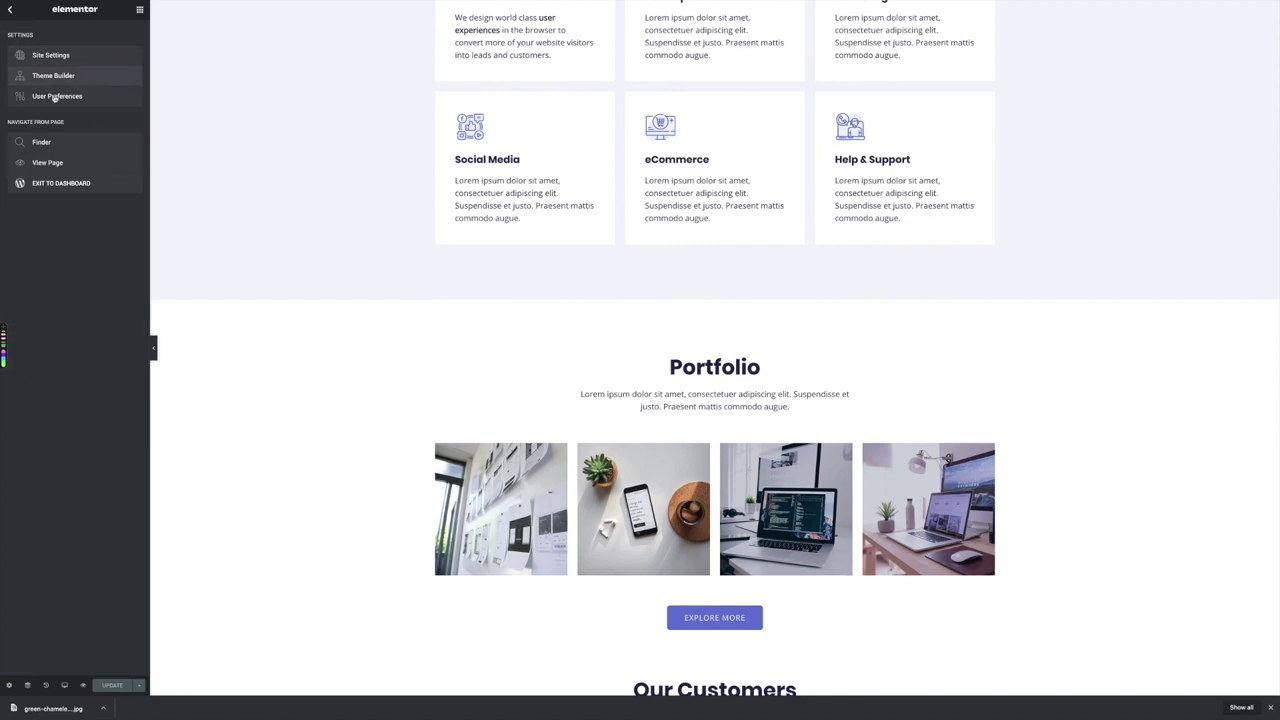
pyautogui.click(47, 163)
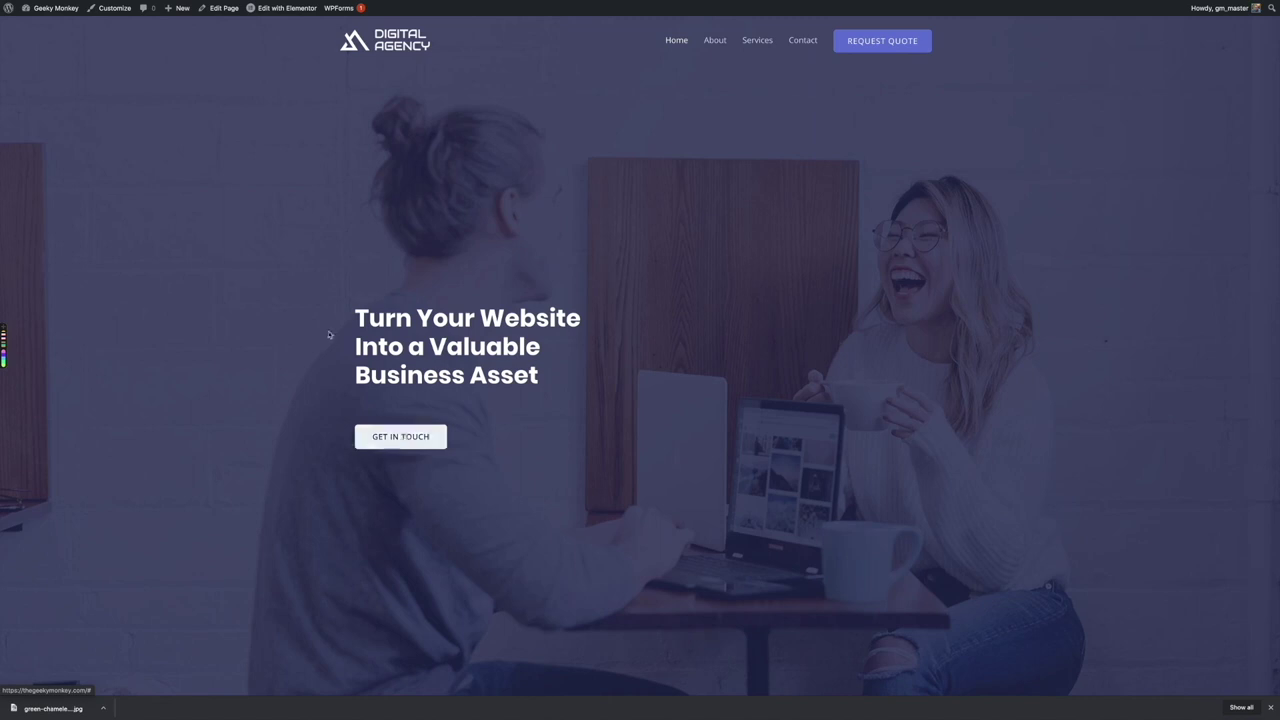
# Scroll through the home page sections, then go to the Contact page
pyautogui.scroll(-2, 326, 332)
pyautogui.scroll(-5, 326, 332)
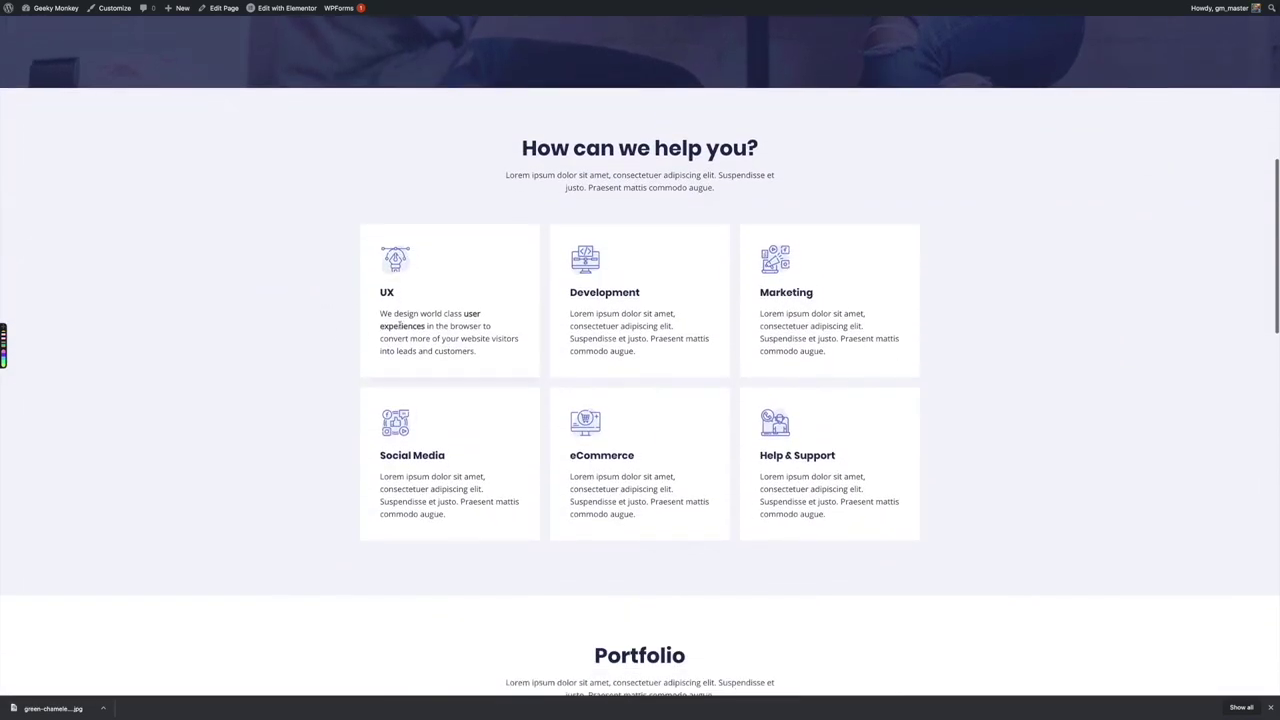
pyautogui.scroll(-10, 344, 305)
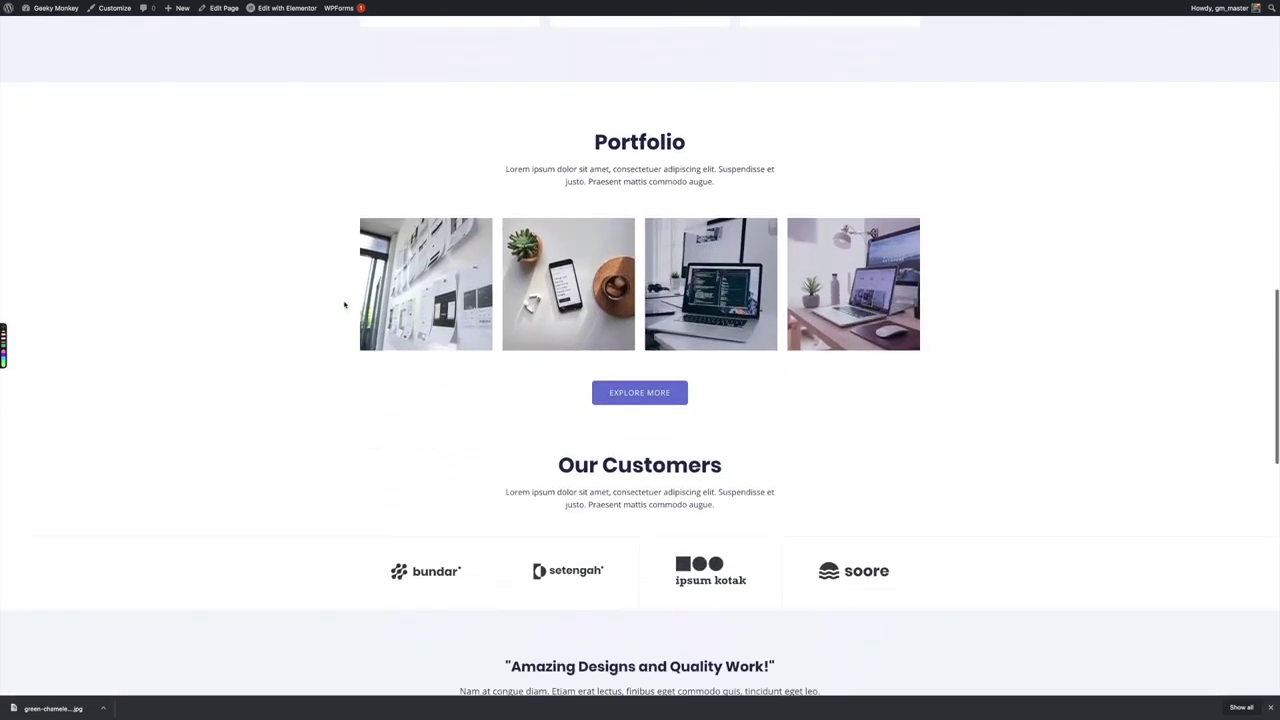
pyautogui.scroll(-3, 344, 305)
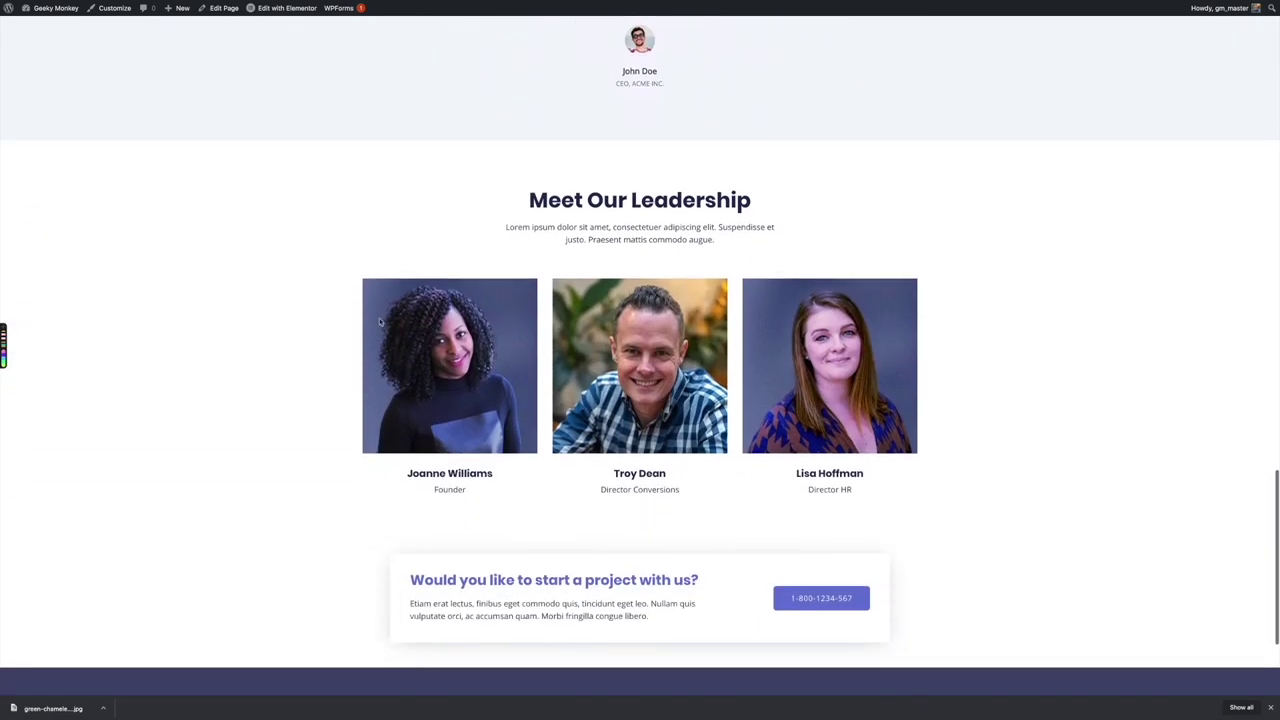
pyautogui.scroll(-2, 312, 323)
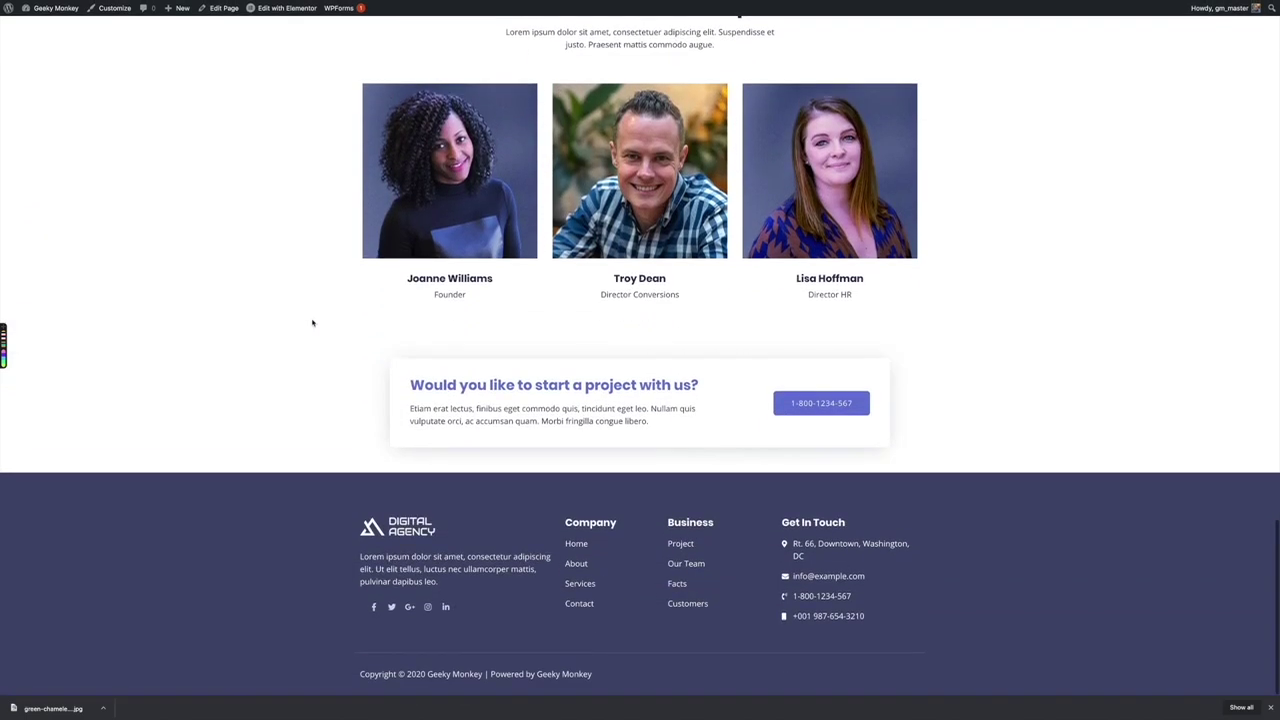
pyautogui.scroll(14, 312, 323)
pyautogui.scroll(4, 312, 323)
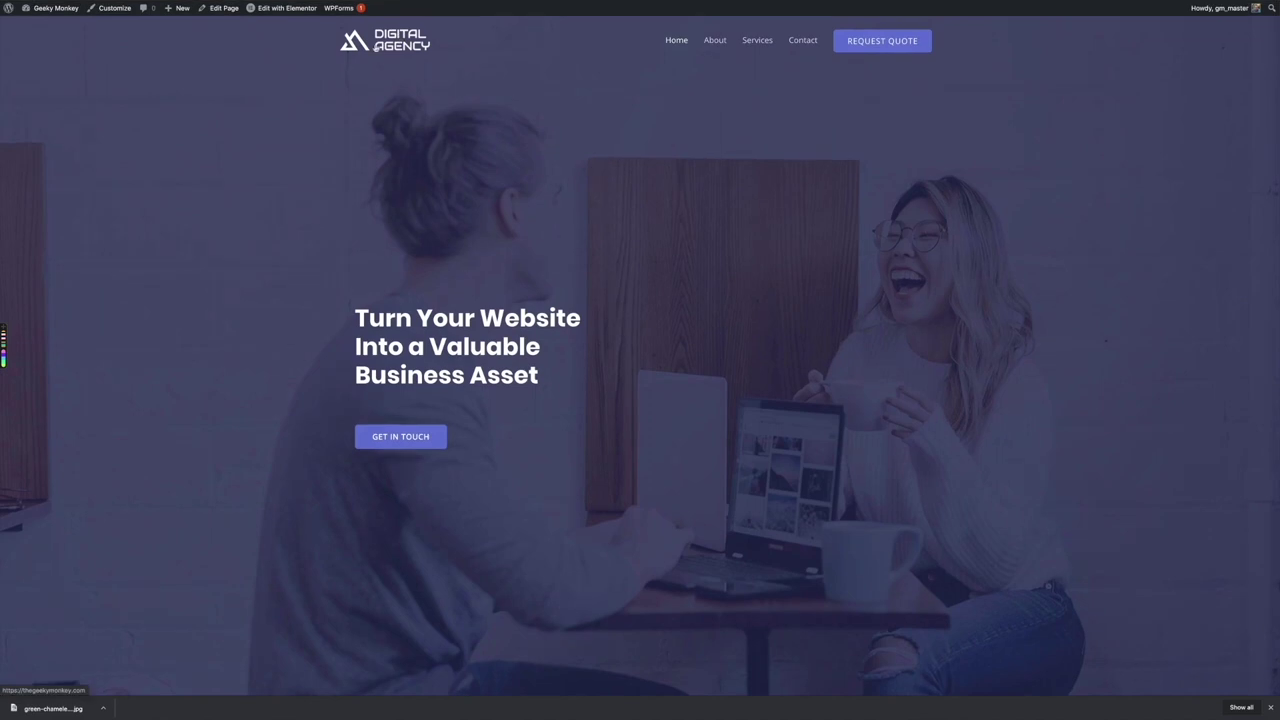
pyautogui.scroll(-20, 386, 224)
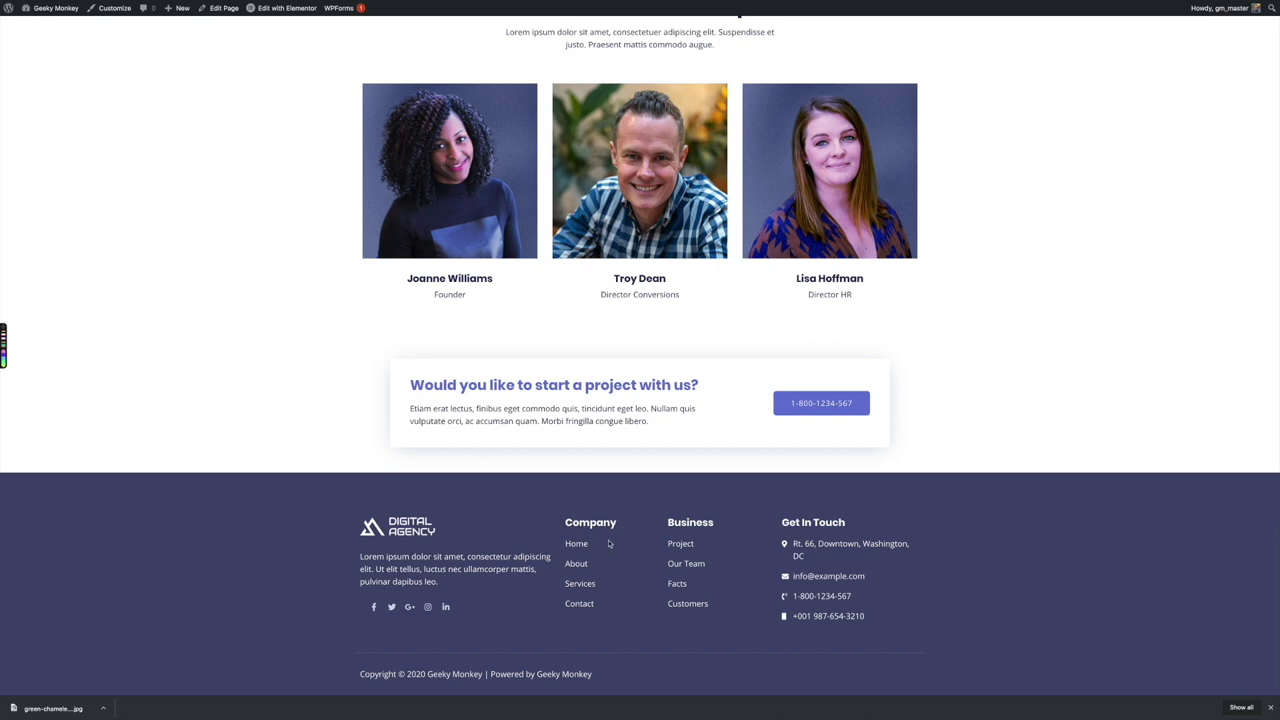
pyautogui.scroll(20, 770, 240)
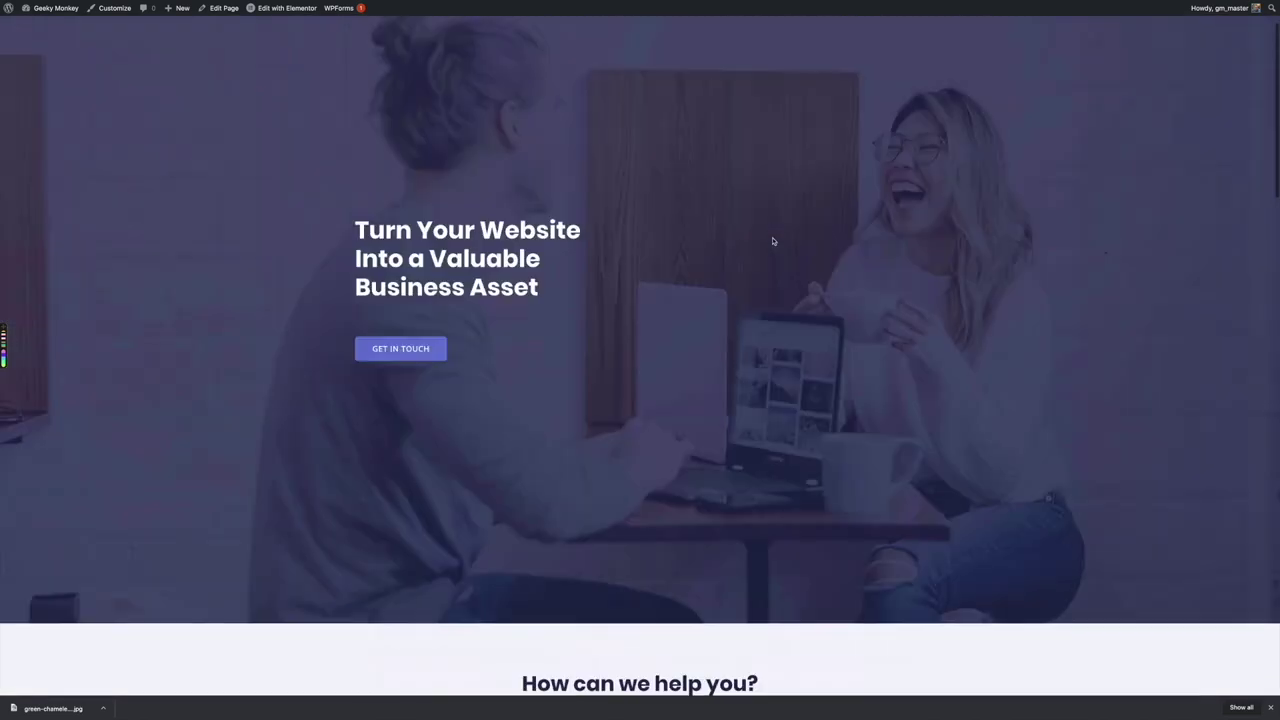
pyautogui.click(802, 42)
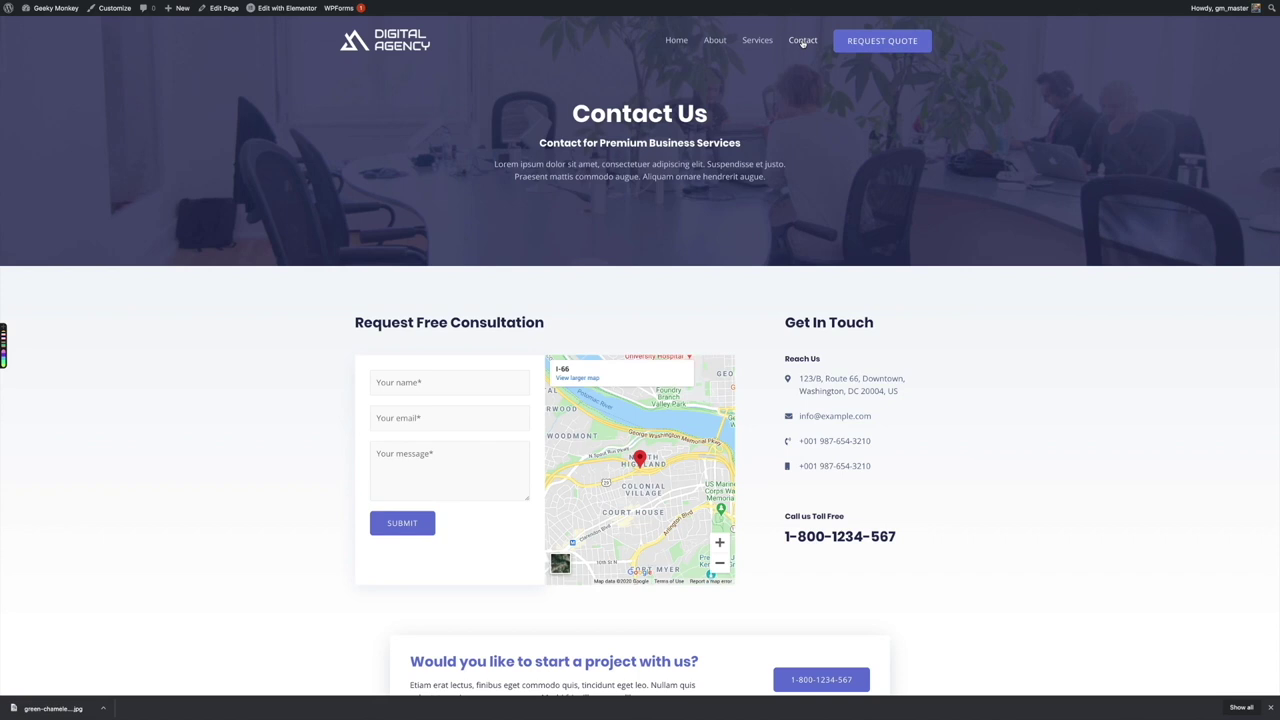
pyautogui.click(283, 9)
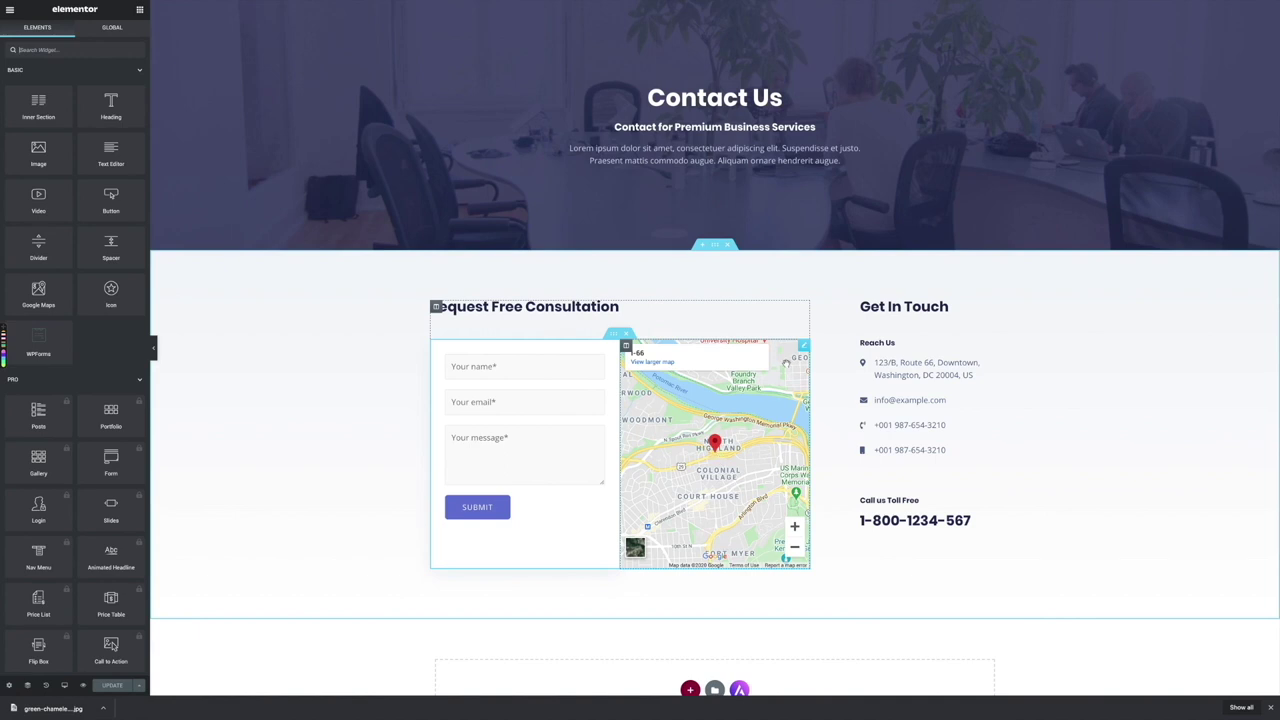
pyautogui.click(803, 345)
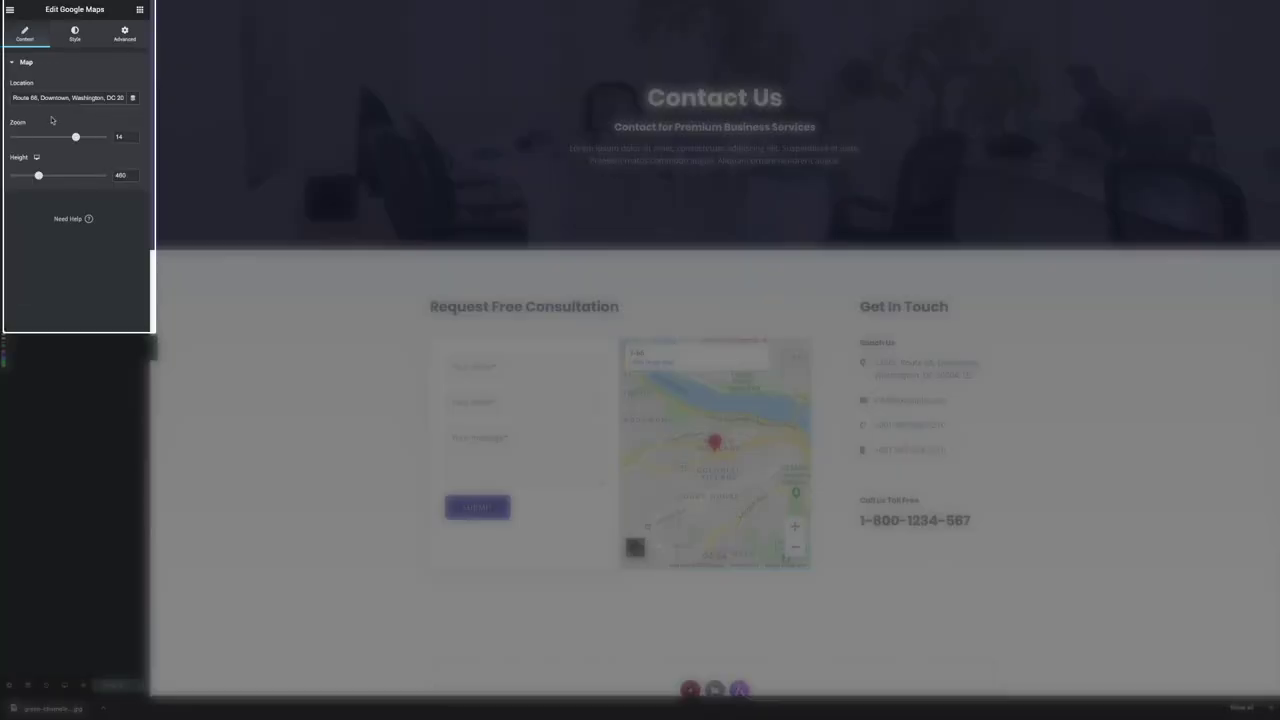
pyautogui.tripleClick(58, 97)
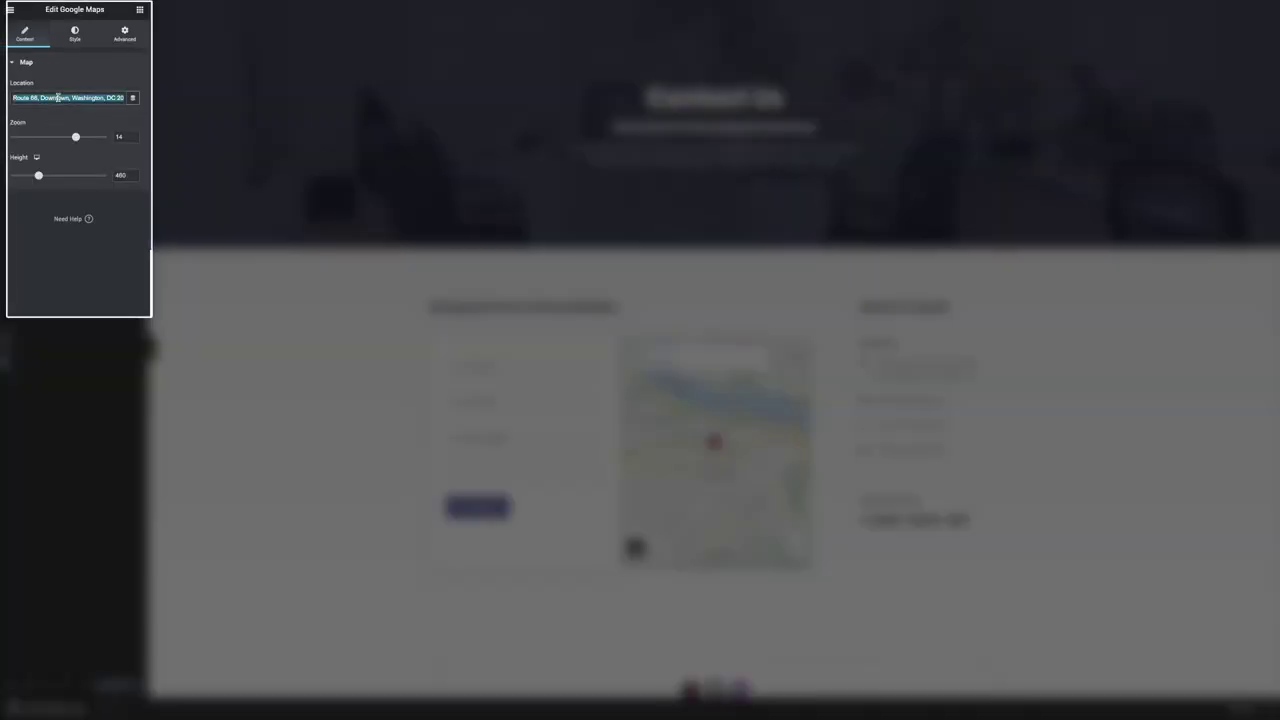
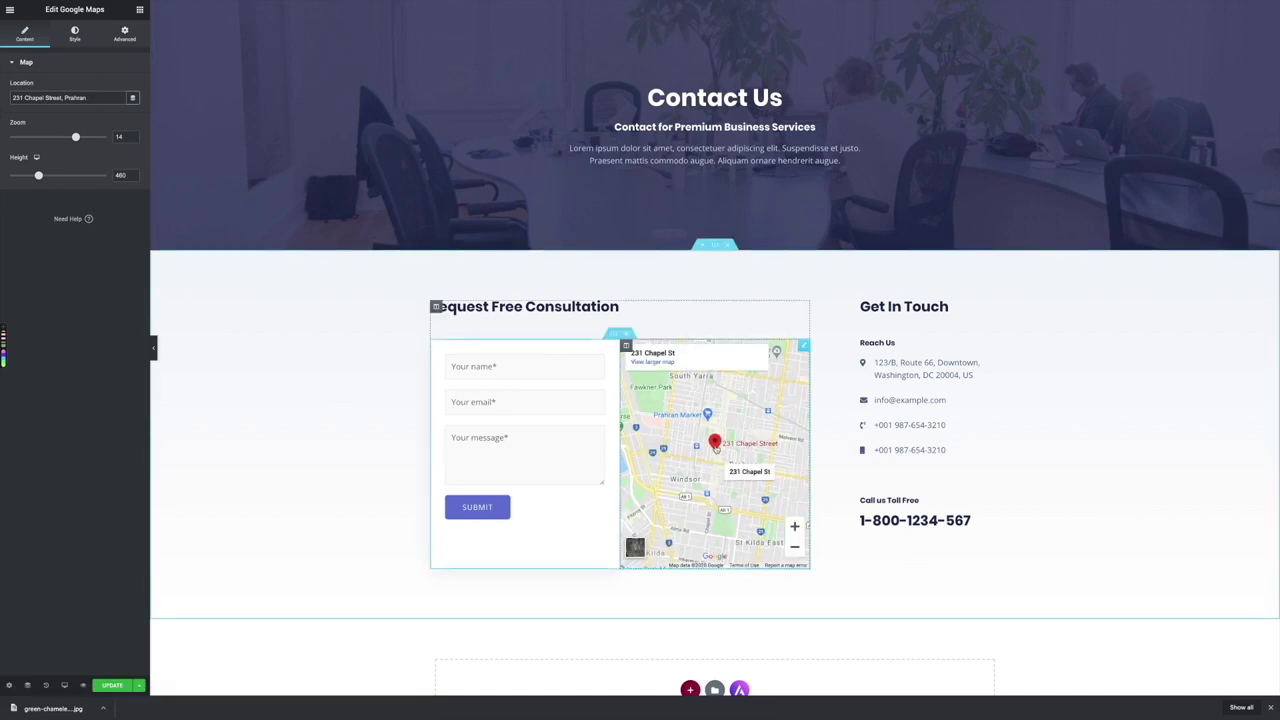
pyautogui.click(993, 364)
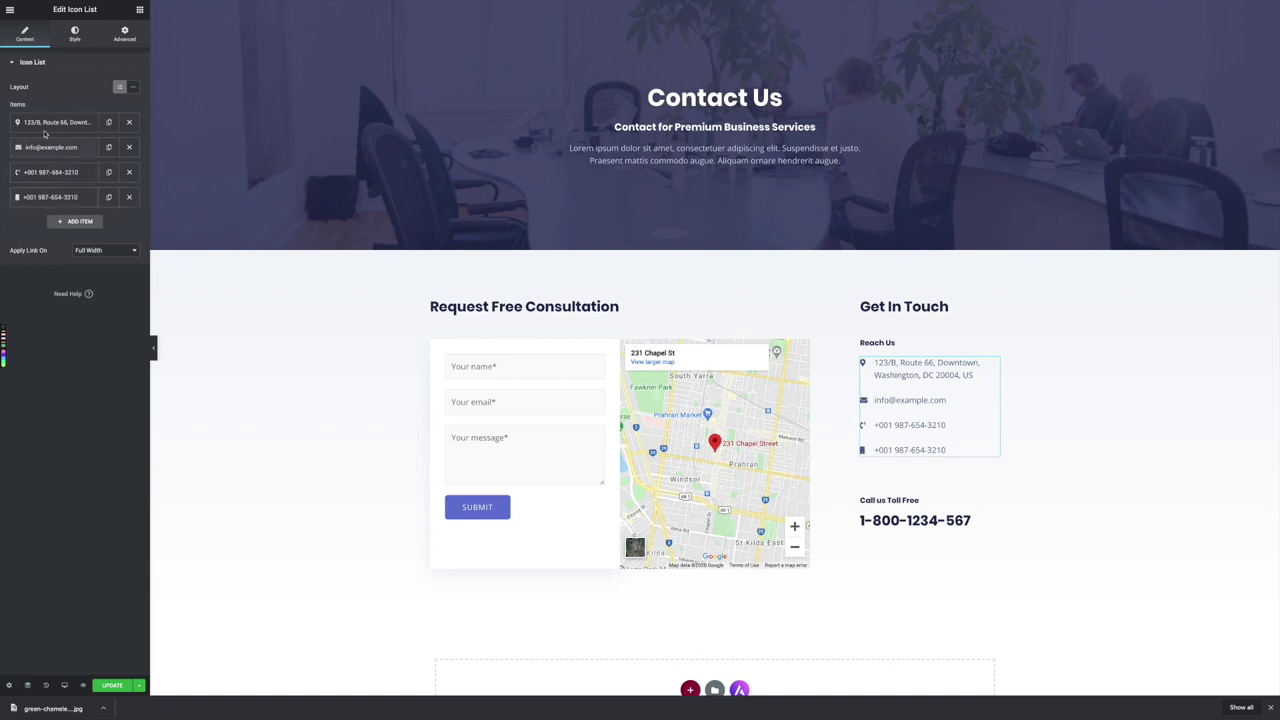
pyautogui.click(47, 122)
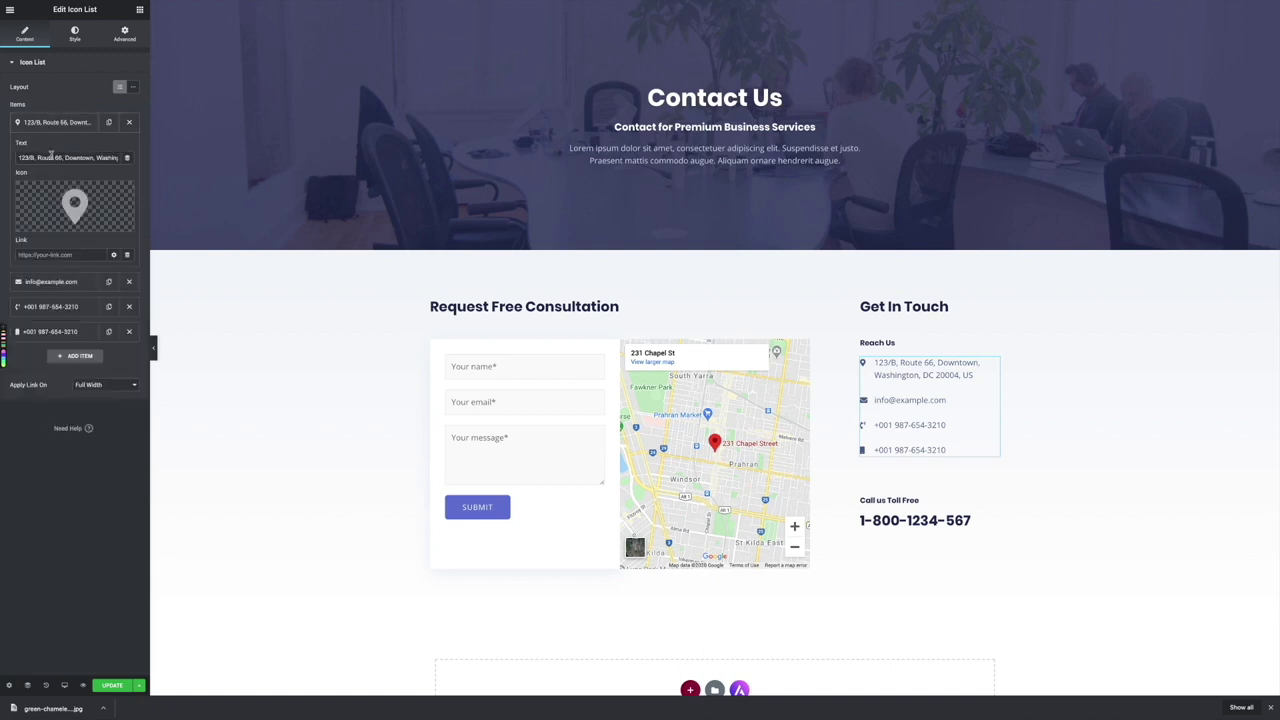
pyautogui.tripleClick(53, 158)
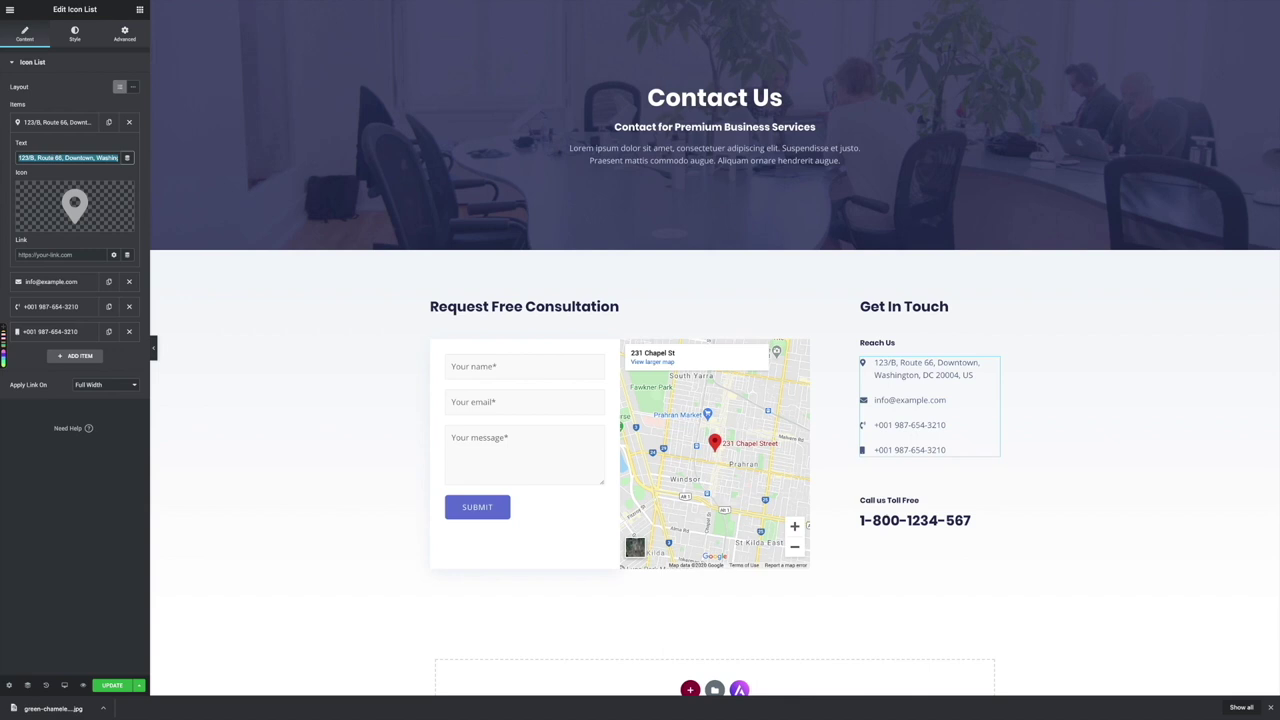
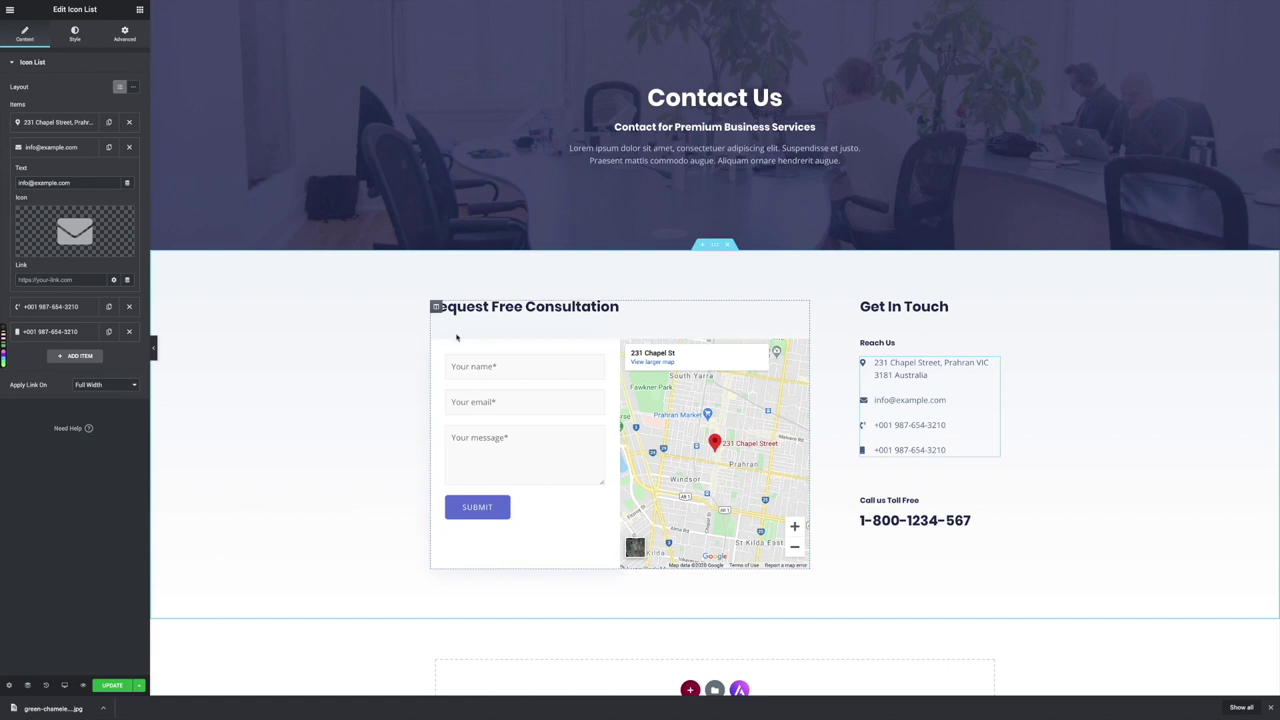
pyautogui.click(112, 685)
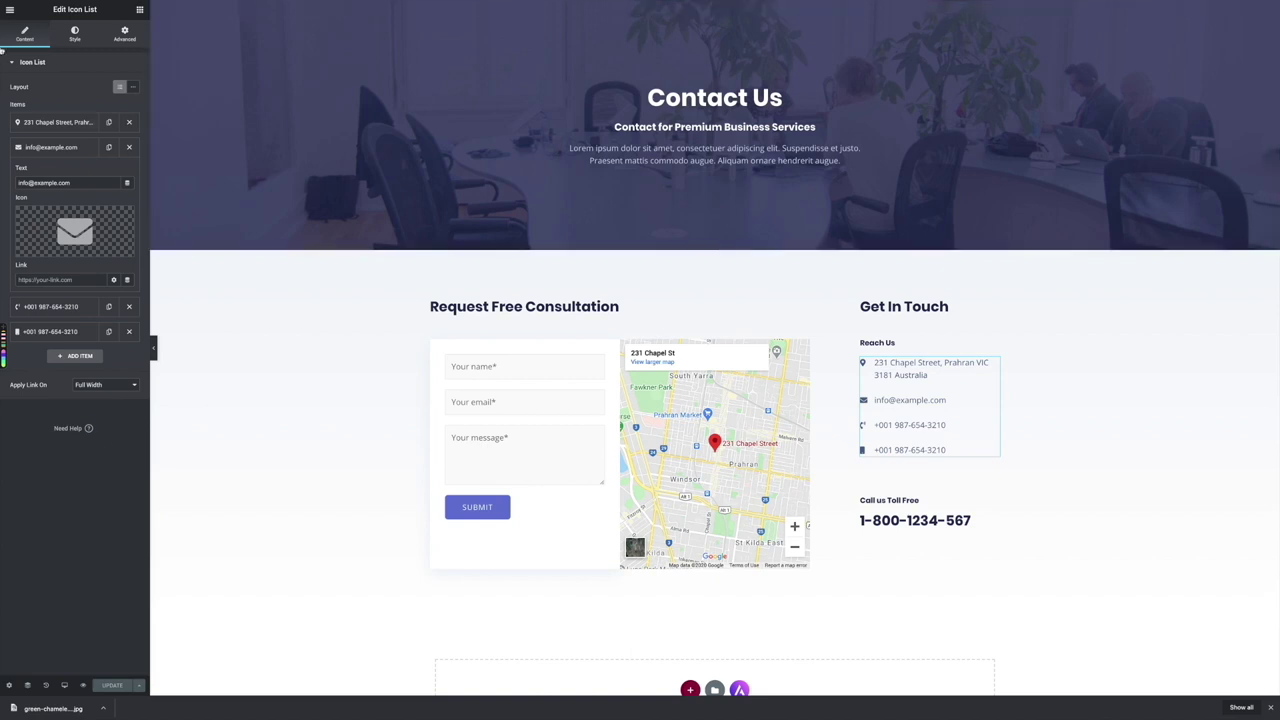
pyautogui.click(10, 10)
# Confirm the live Contact page shows the Prahran address, then open the Footer in Elementor
pyautogui.click(38, 163)
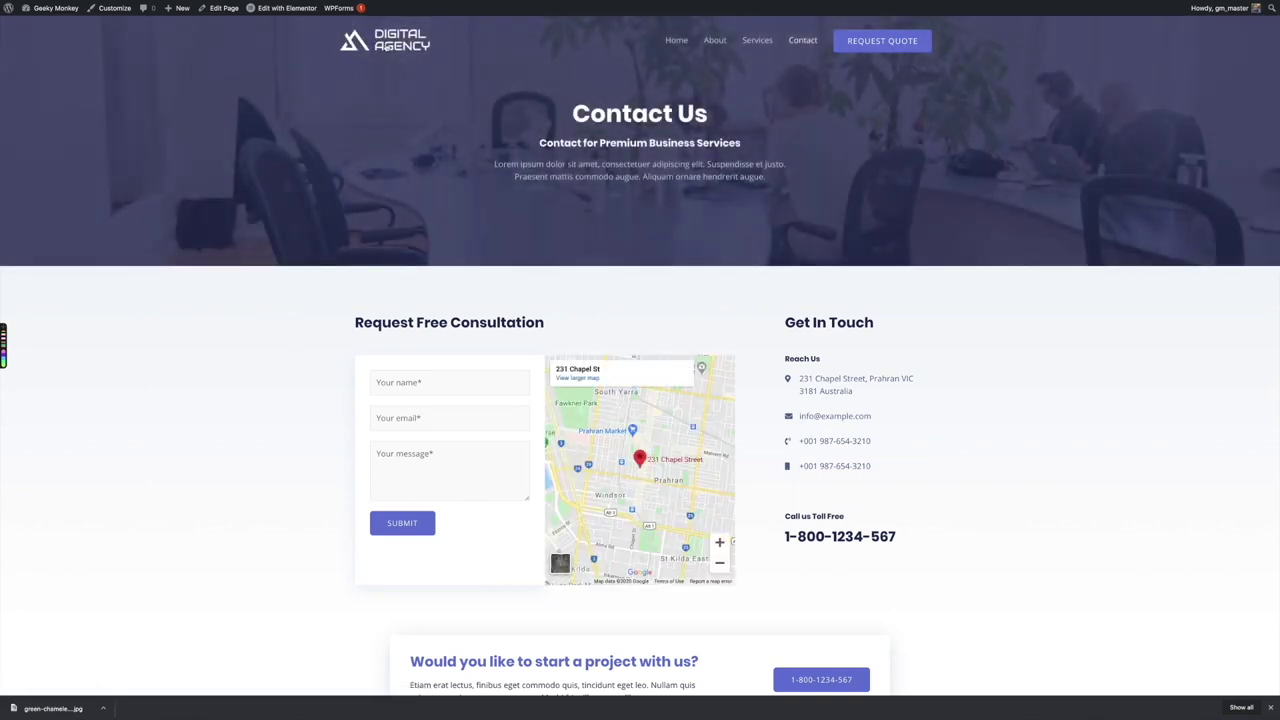
pyautogui.scroll(-2, 303, 284)
pyautogui.scroll(-1, 303, 284)
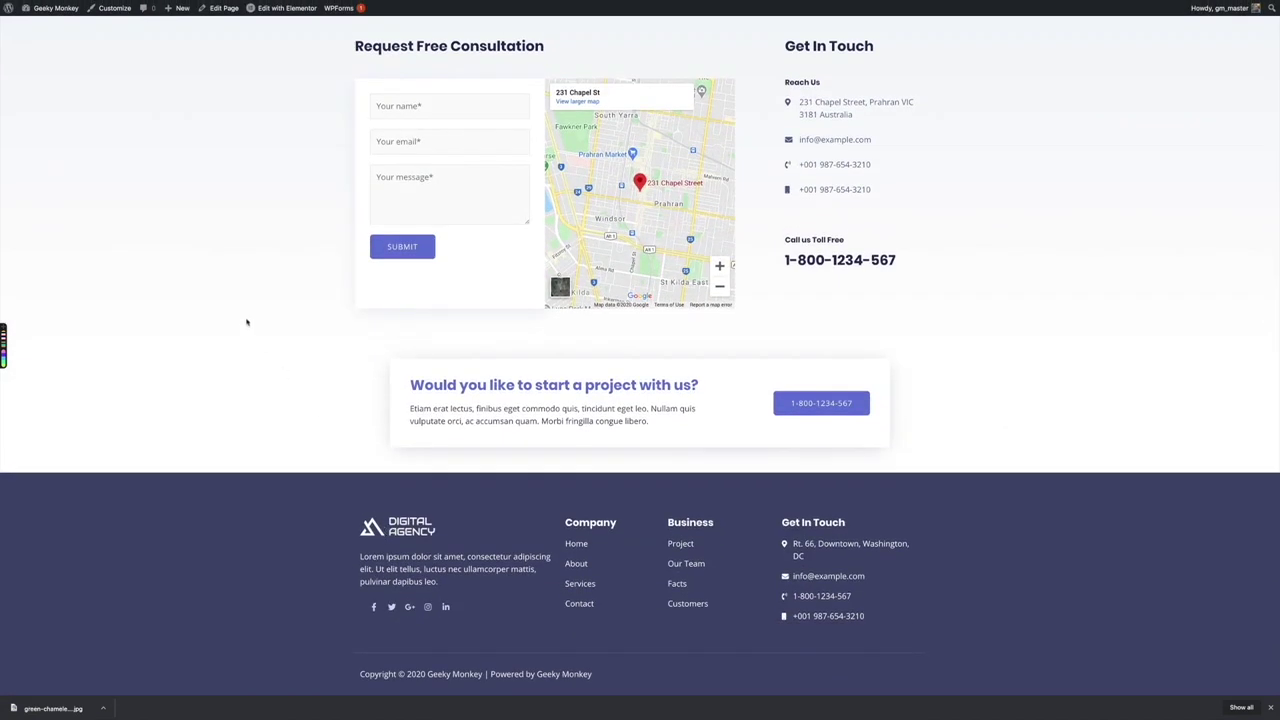
pyautogui.scroll(5, 247, 322)
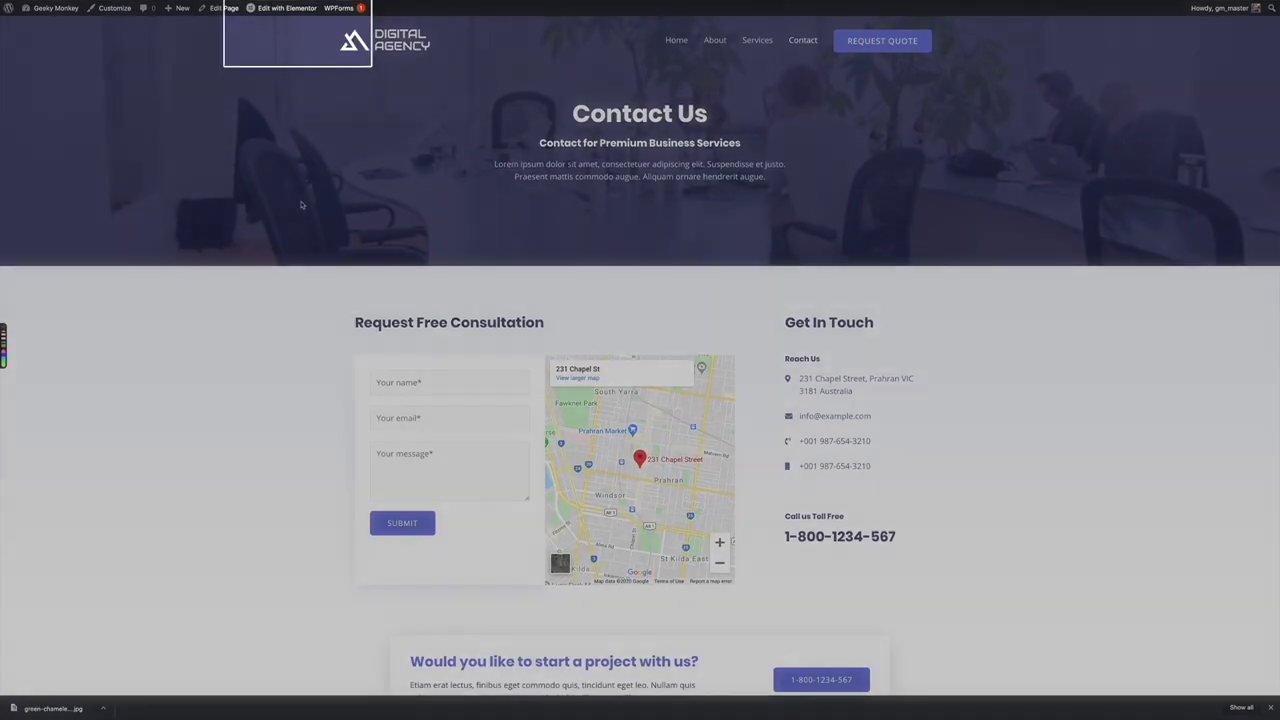
pyautogui.moveTo(281, 11)
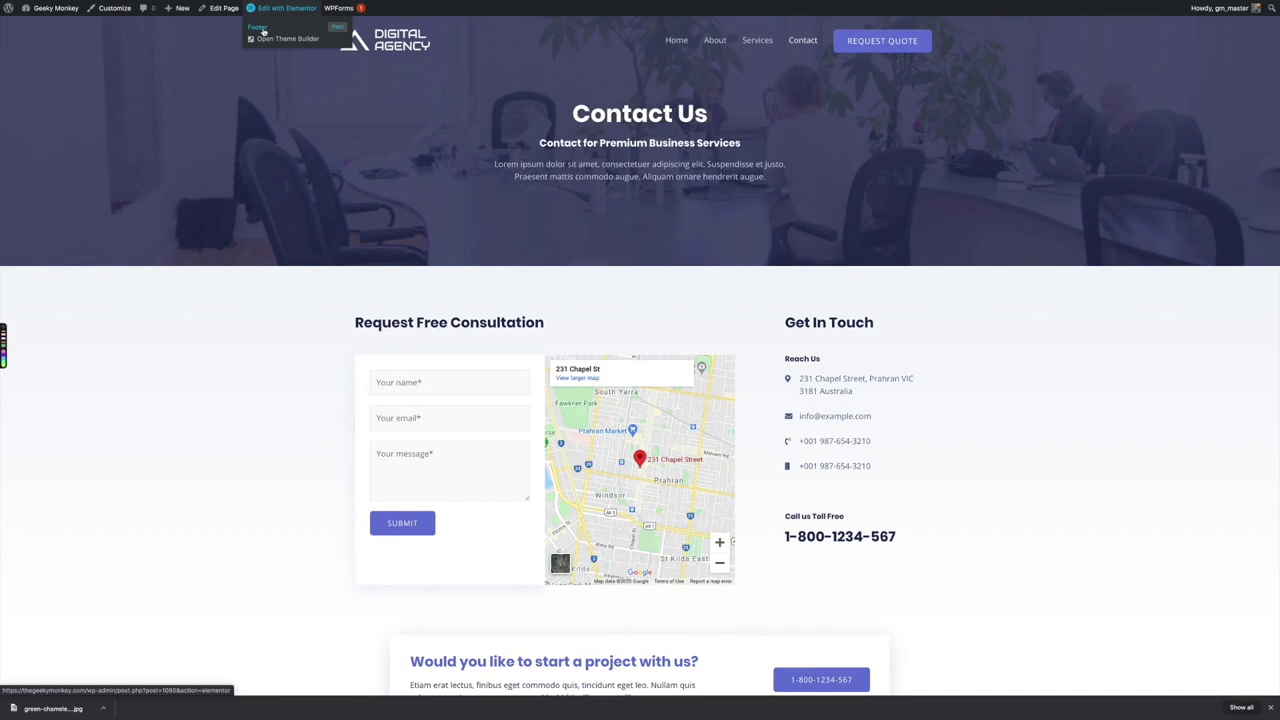
pyautogui.click(262, 30)
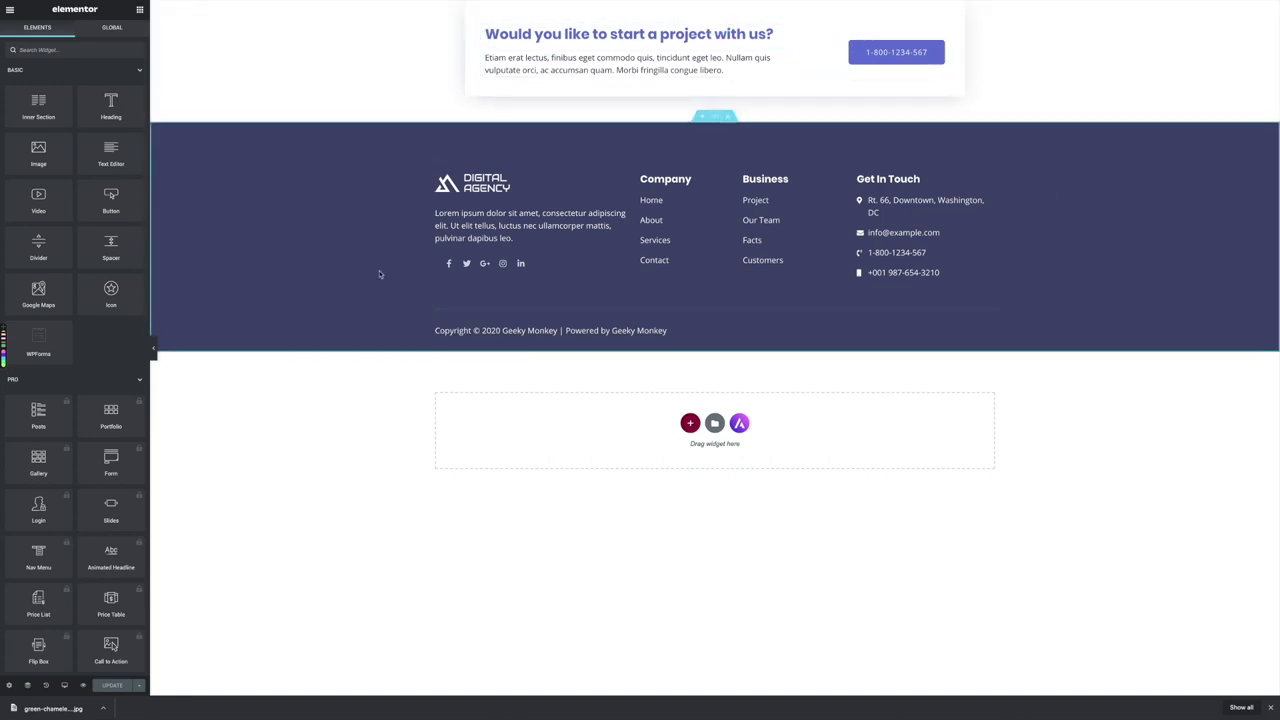
# Select the footer's Digital Agency logo widget and bring up Insert Media for its default image
pyautogui.click(623, 181)
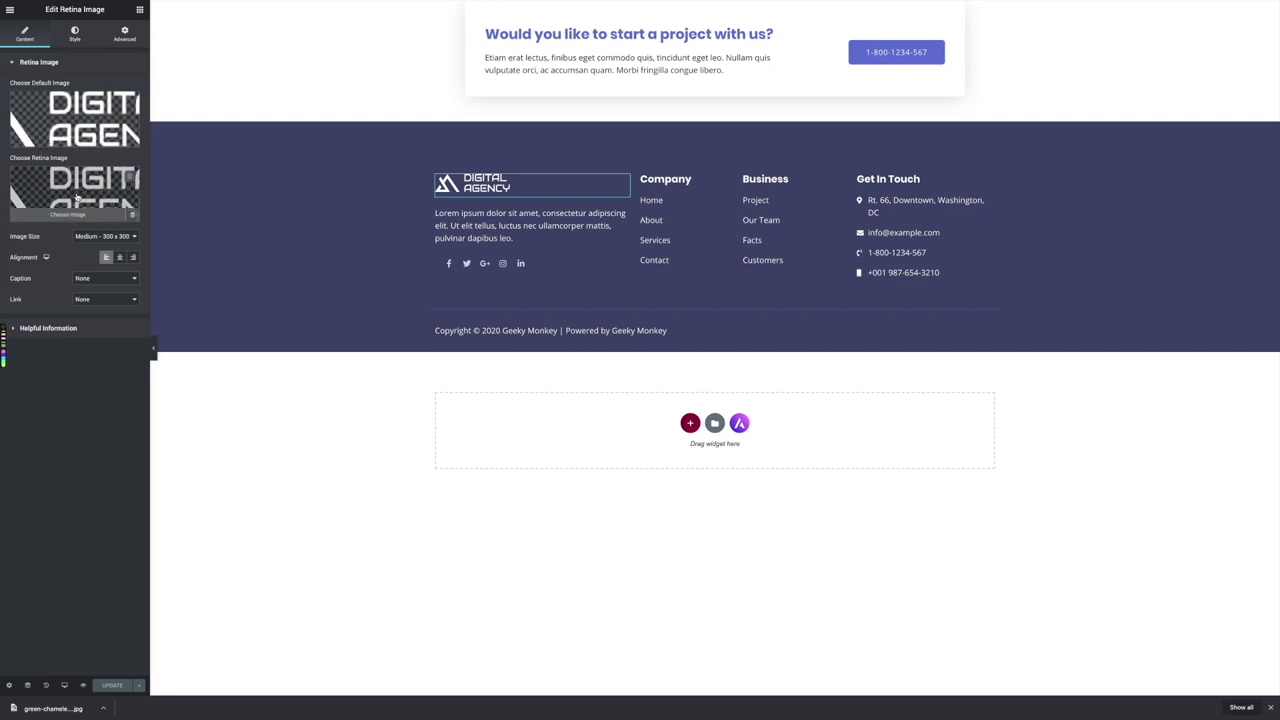
pyautogui.click(72, 141)
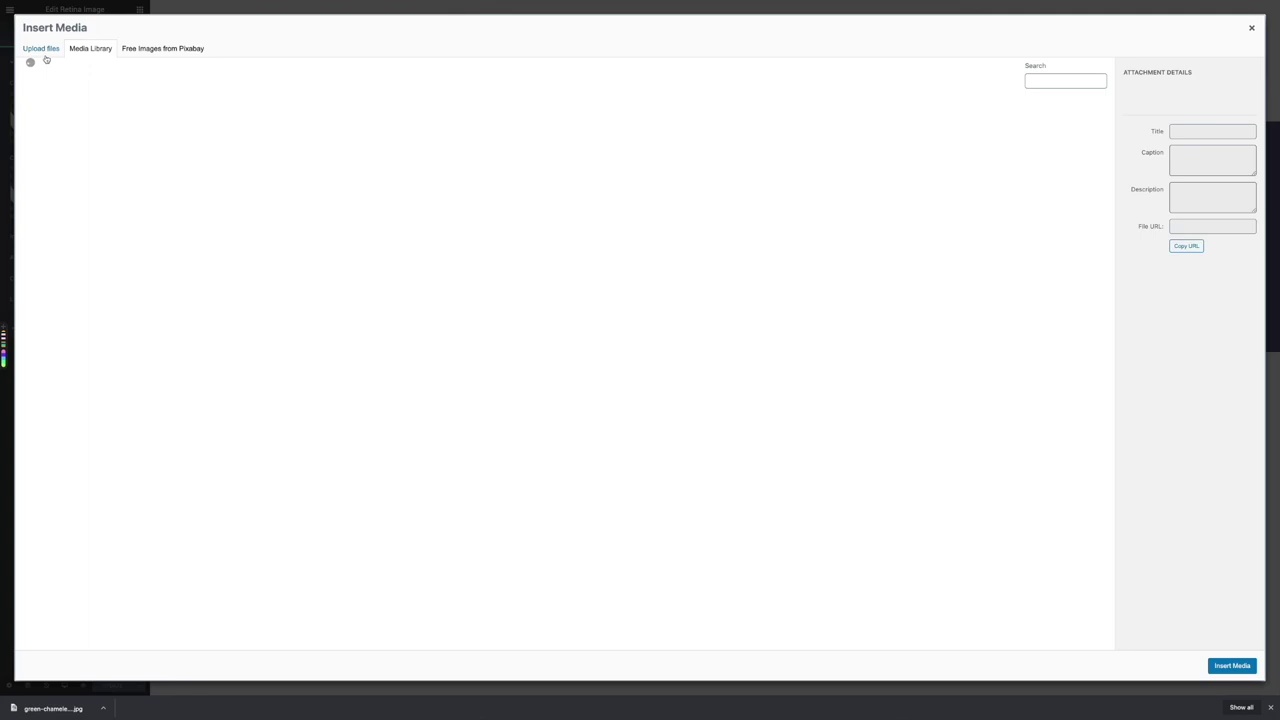
# Upload geeky-monkey-trans-white.png, fix its alt text and title, and use it as the default logo
pyautogui.click(43, 51)
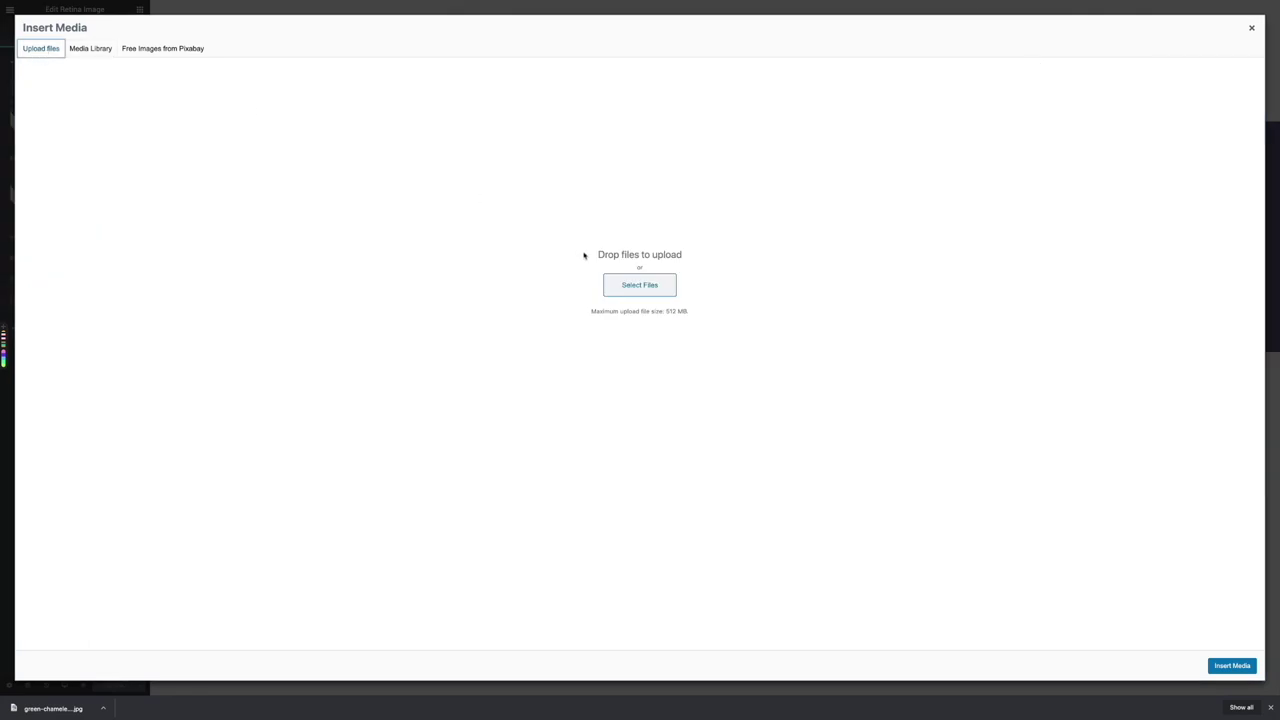
pyautogui.click(637, 285)
pyautogui.click(350, 38)
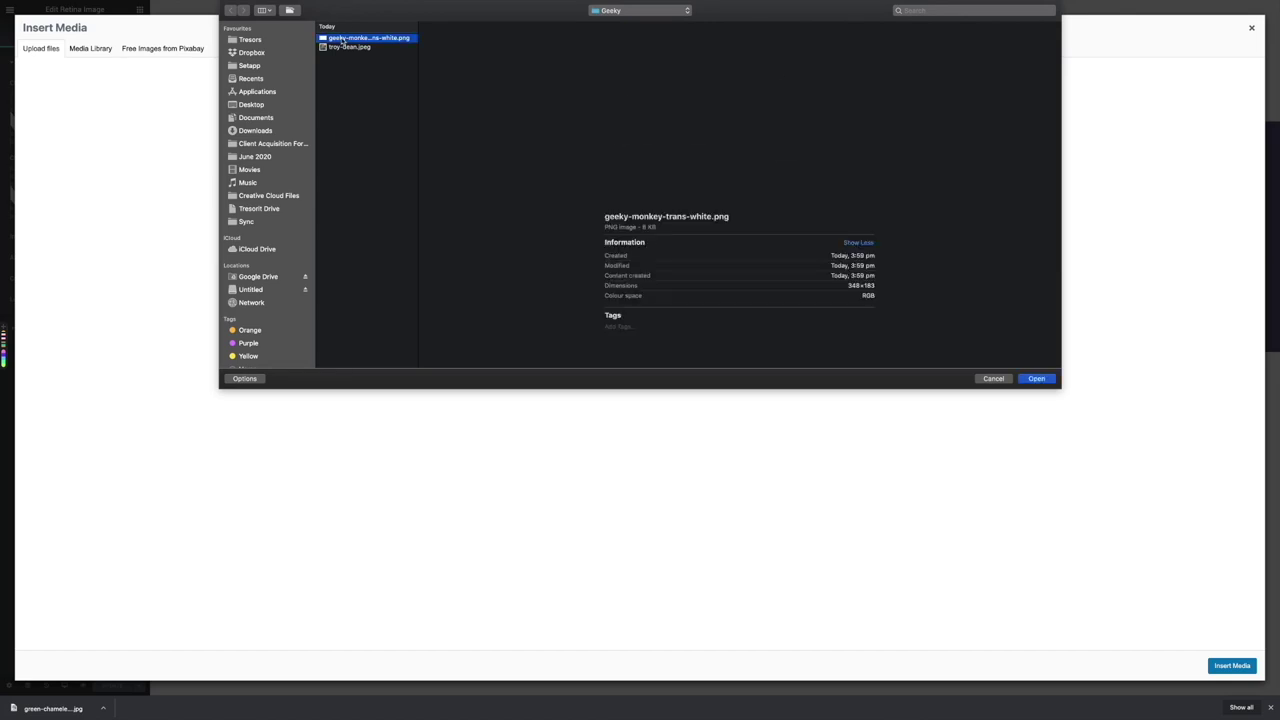
pyautogui.click(1035, 380)
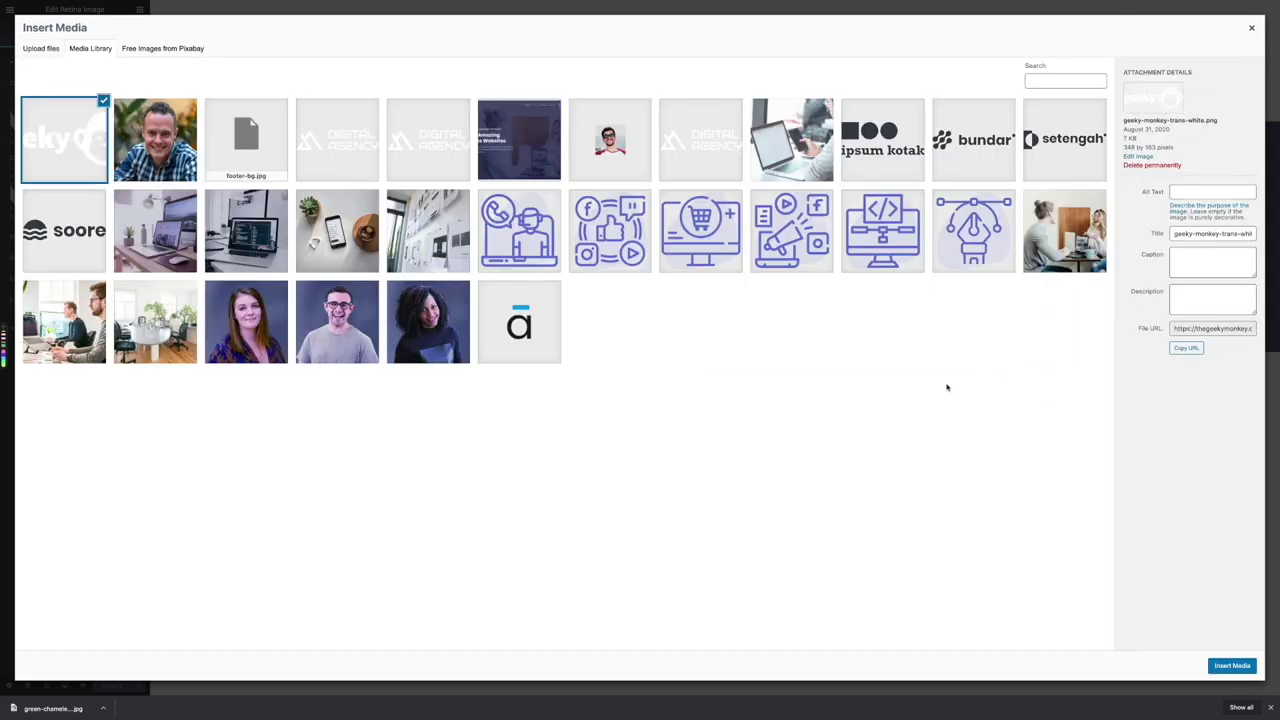
pyautogui.click(1186, 193)
pyautogui.write('geek')
pyautogui.press('BackSpace')
pyautogui.press('BackSpace')
pyautogui.press('BackSpace')
pyautogui.click(1229, 232)
pyautogui.press('BackSpace')
pyautogui.press('BackSpace')
pyautogui.press('BackSpace')
pyautogui.press('BackSpace')
pyautogui.press('BackSpace')
pyautogui.press('BackSpace')
pyautogui.press('BackSpace')
pyautogui.press('BackSpace')
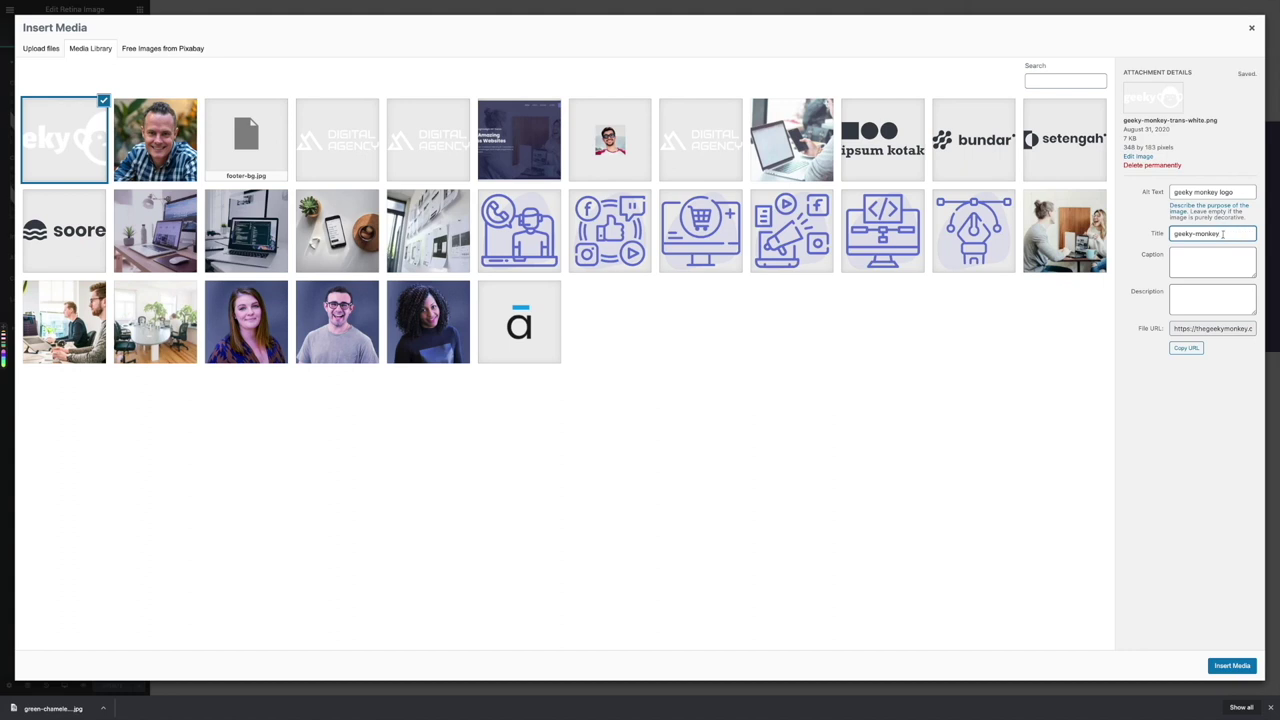
pyautogui.click(1231, 666)
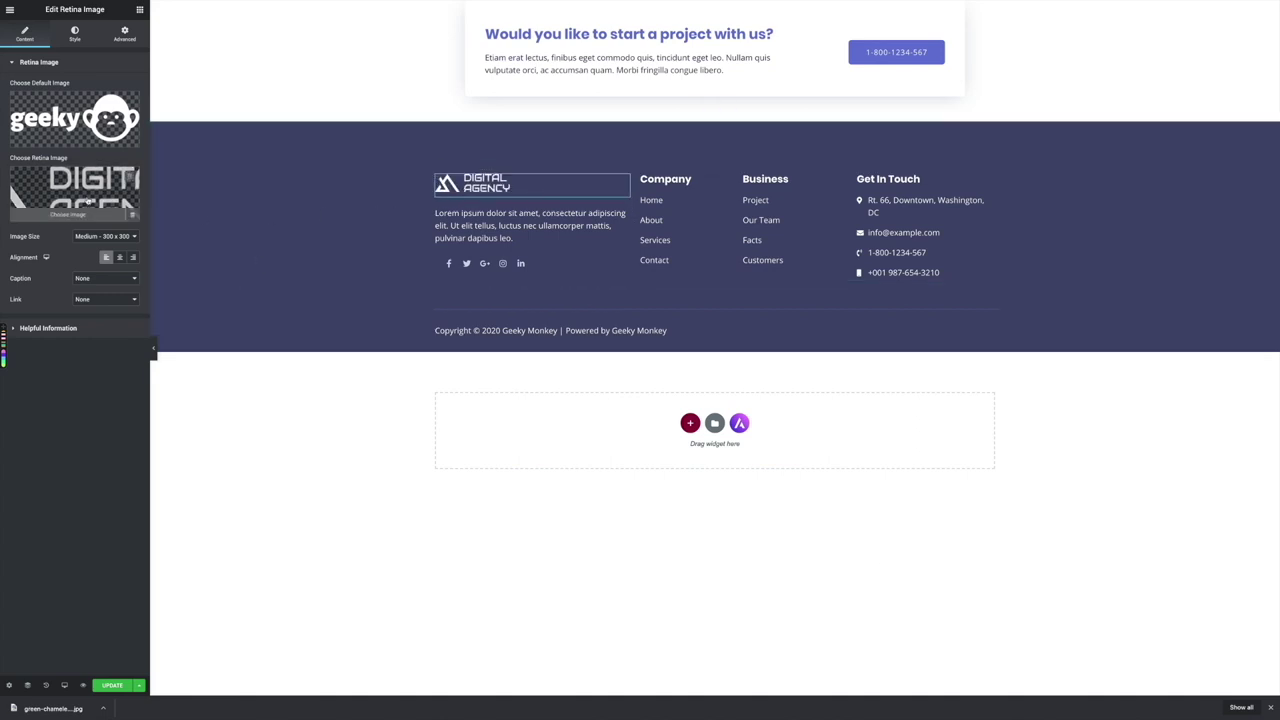
# Set the same geeky monkey logo as the footer logo's retina image
pyautogui.click(81, 215)
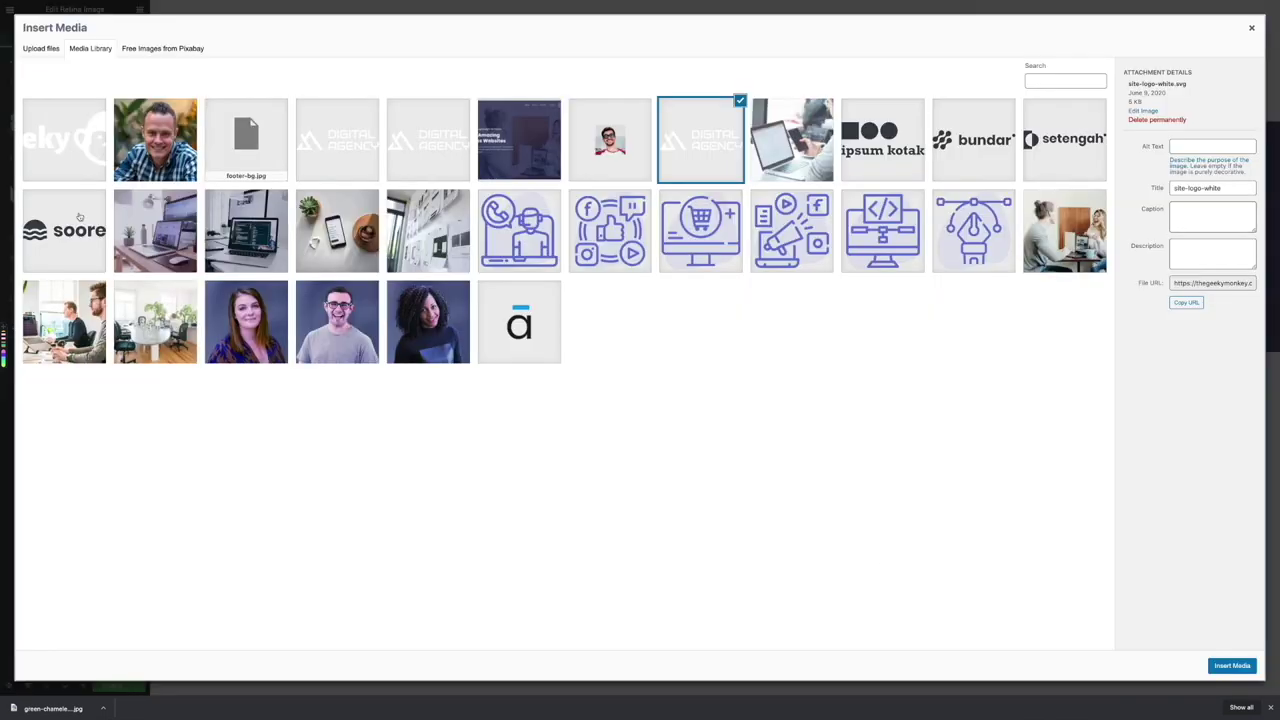
pyautogui.click(71, 141)
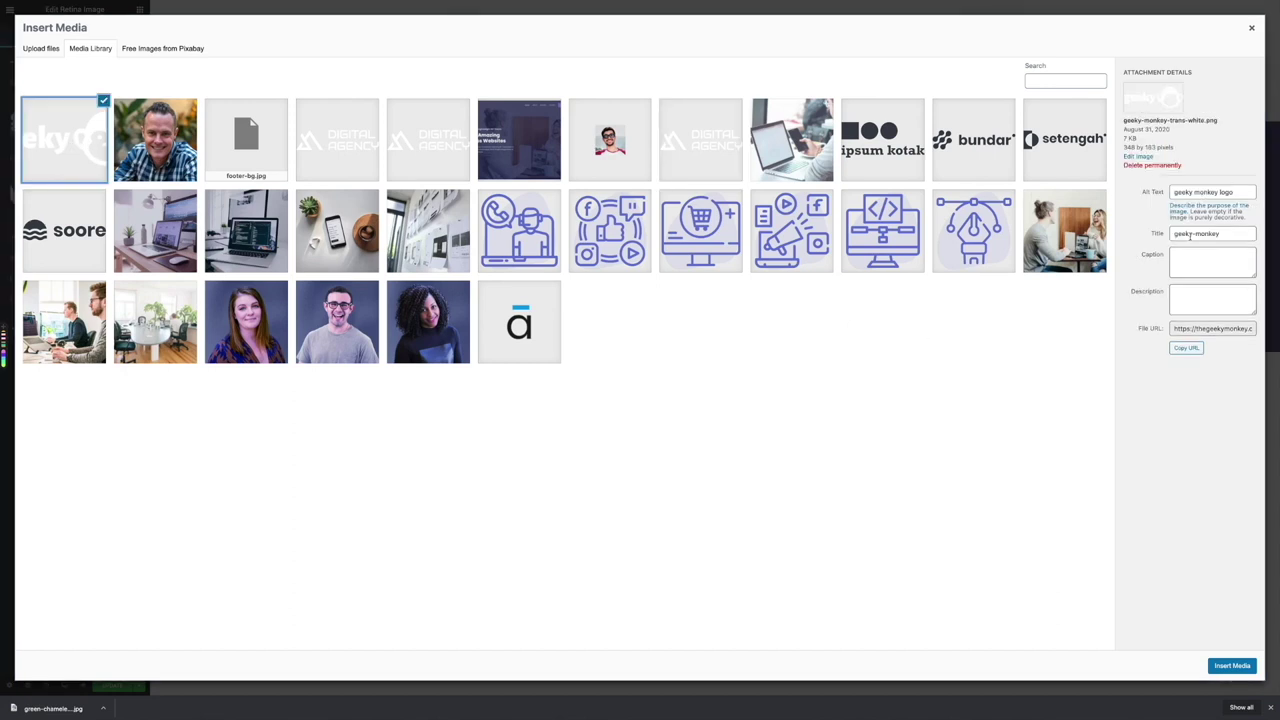
pyautogui.click(1232, 666)
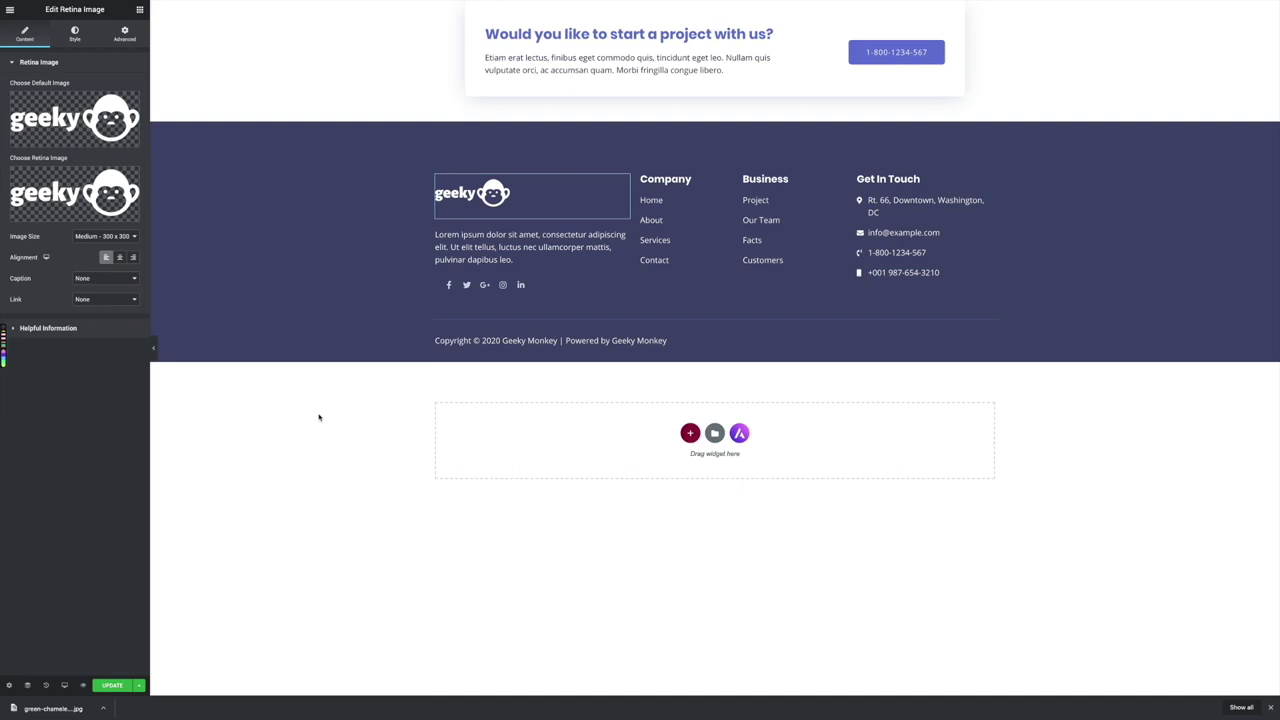
# Update the footer and exit Elementor to the Footer template's dashboard edit screen
pyautogui.click(112, 687)
pyautogui.click(10, 12)
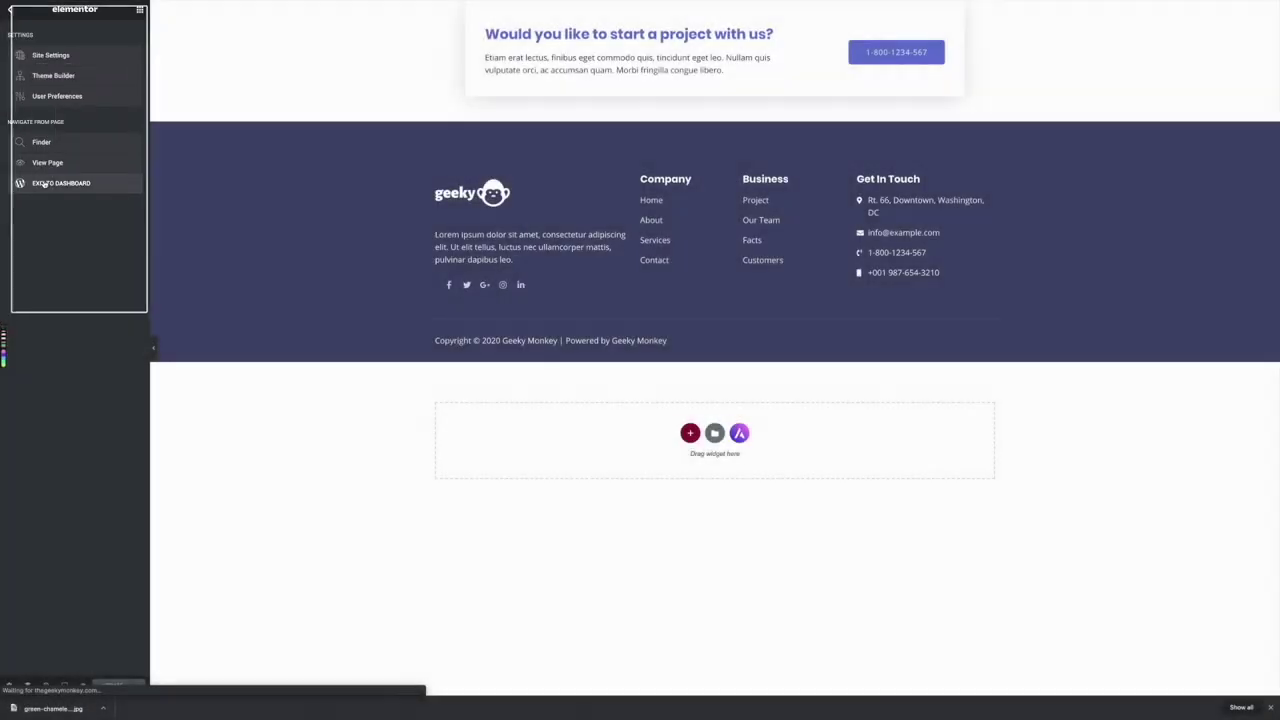
pyautogui.click(45, 184)
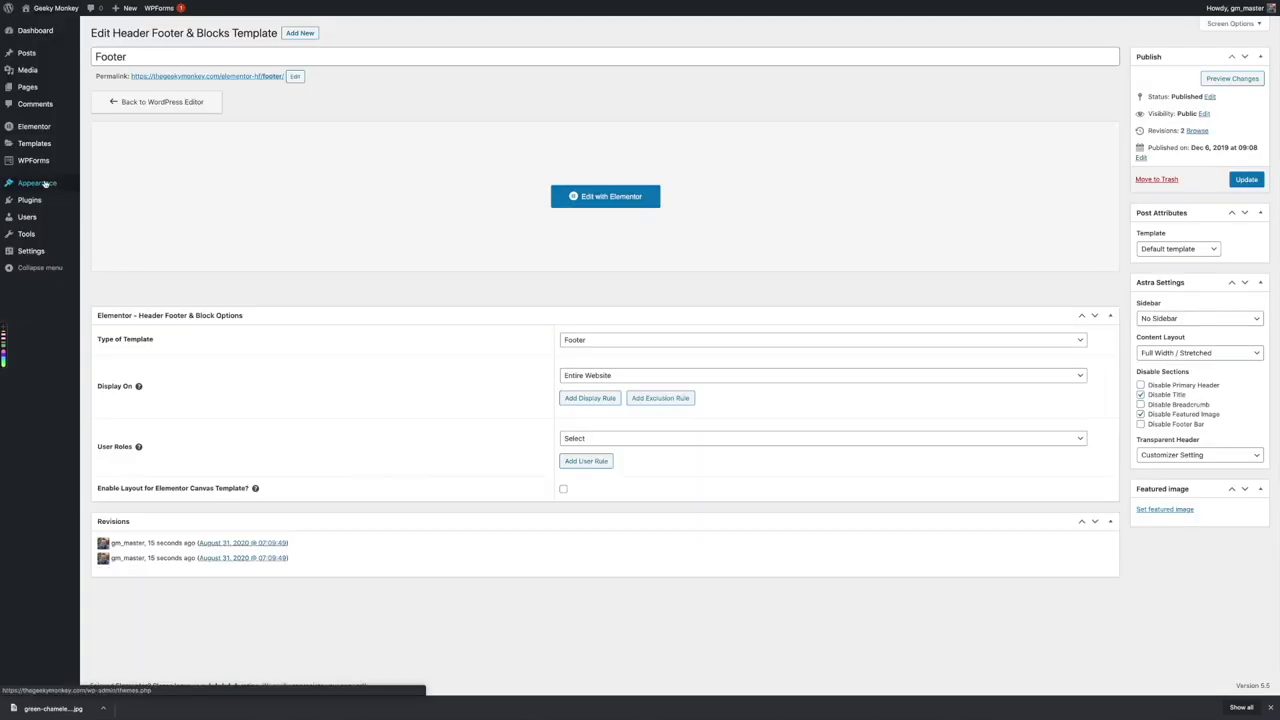
pyautogui.moveTo(45, 184)
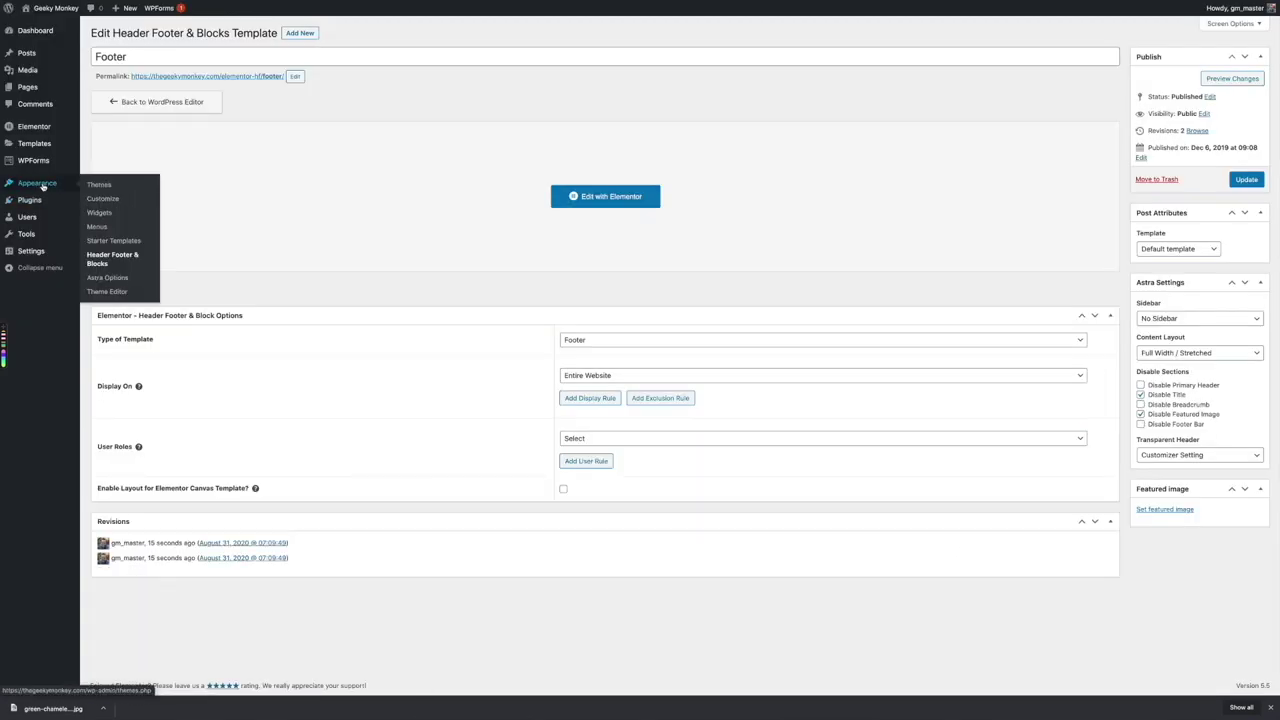
pyautogui.click(103, 199)
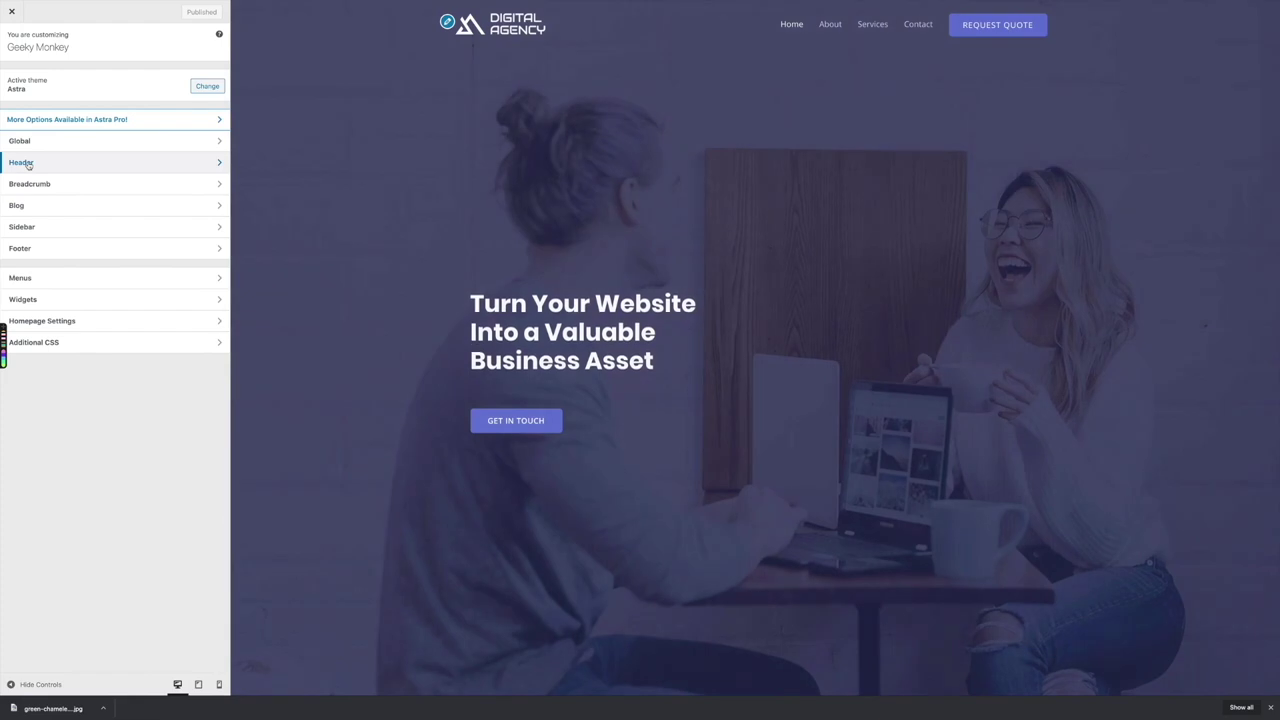
# Review the customizer's Header > Site Identity settings, then bring up the Transparent Header settings
pyautogui.click(37, 165)
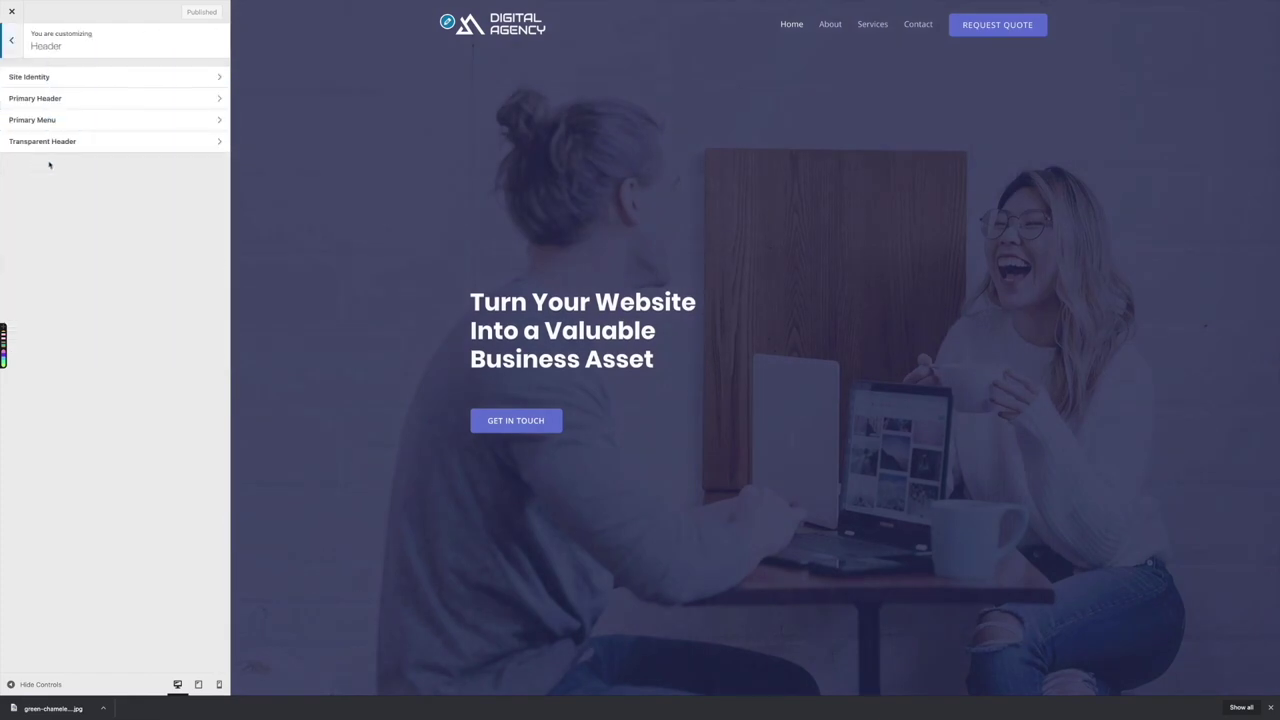
pyautogui.click(53, 79)
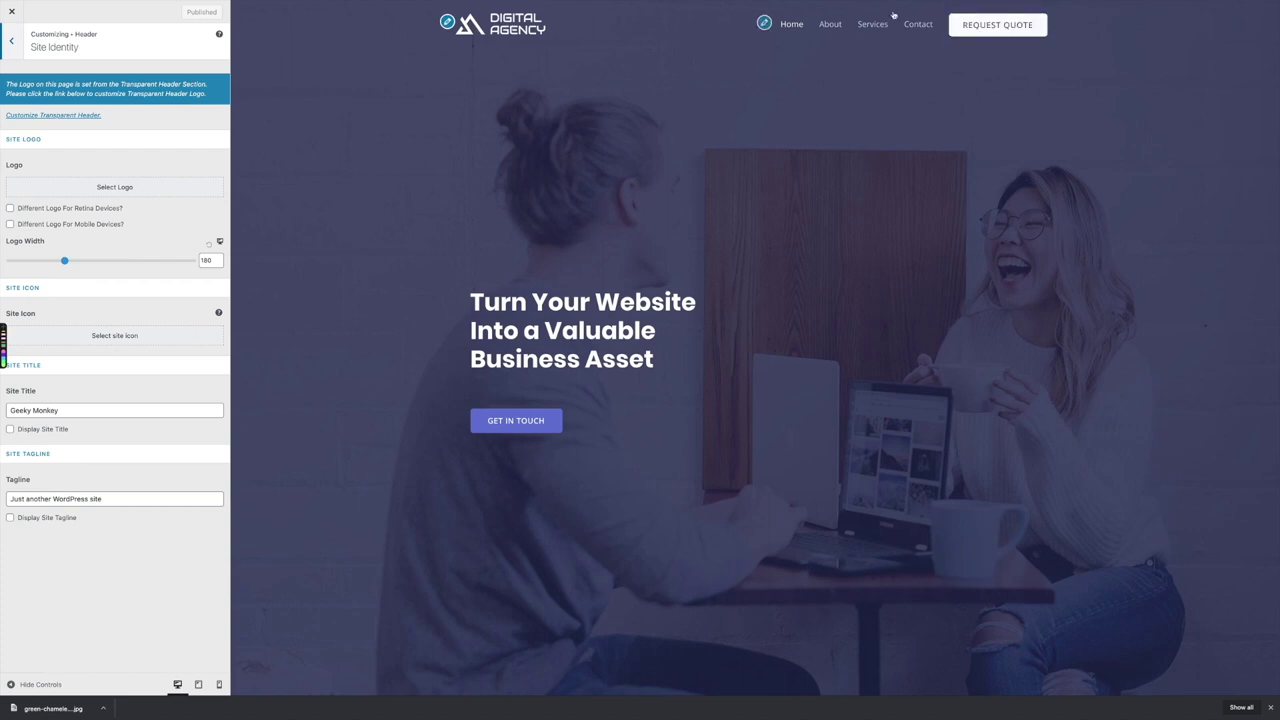
pyautogui.scroll(-1, 403, 155)
pyautogui.scroll(1, 403, 155)
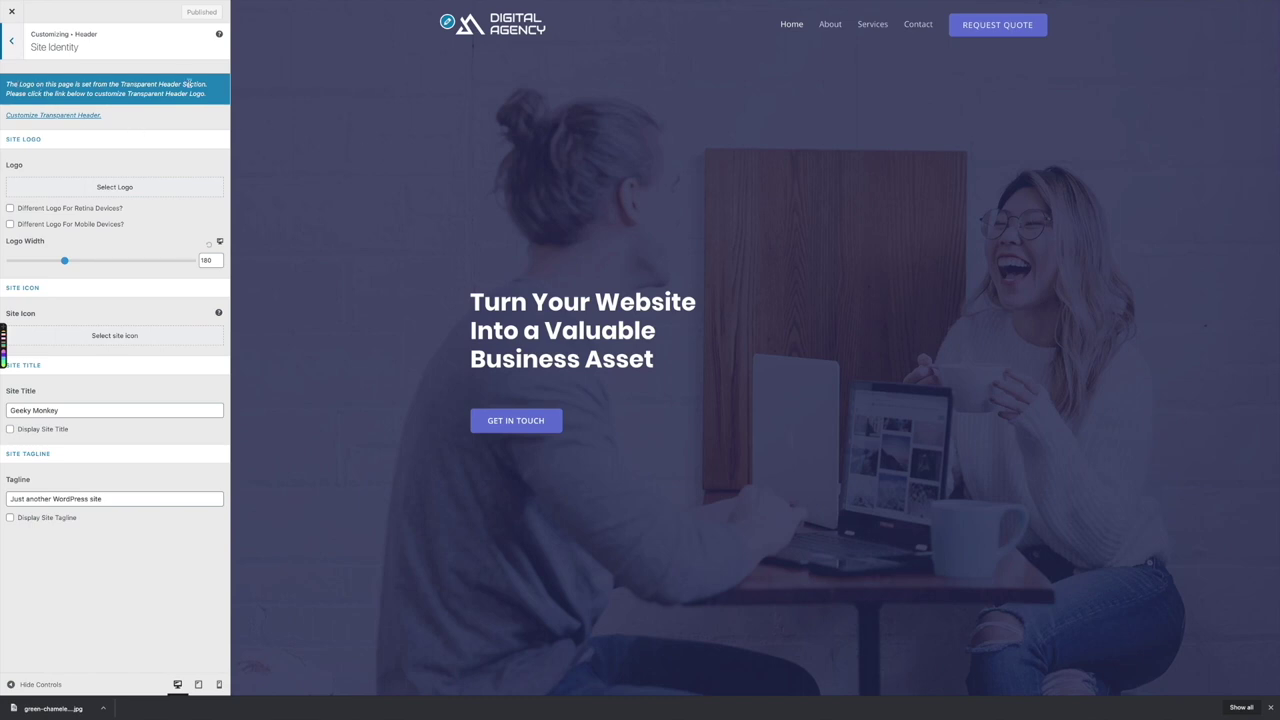
pyautogui.click(11, 41)
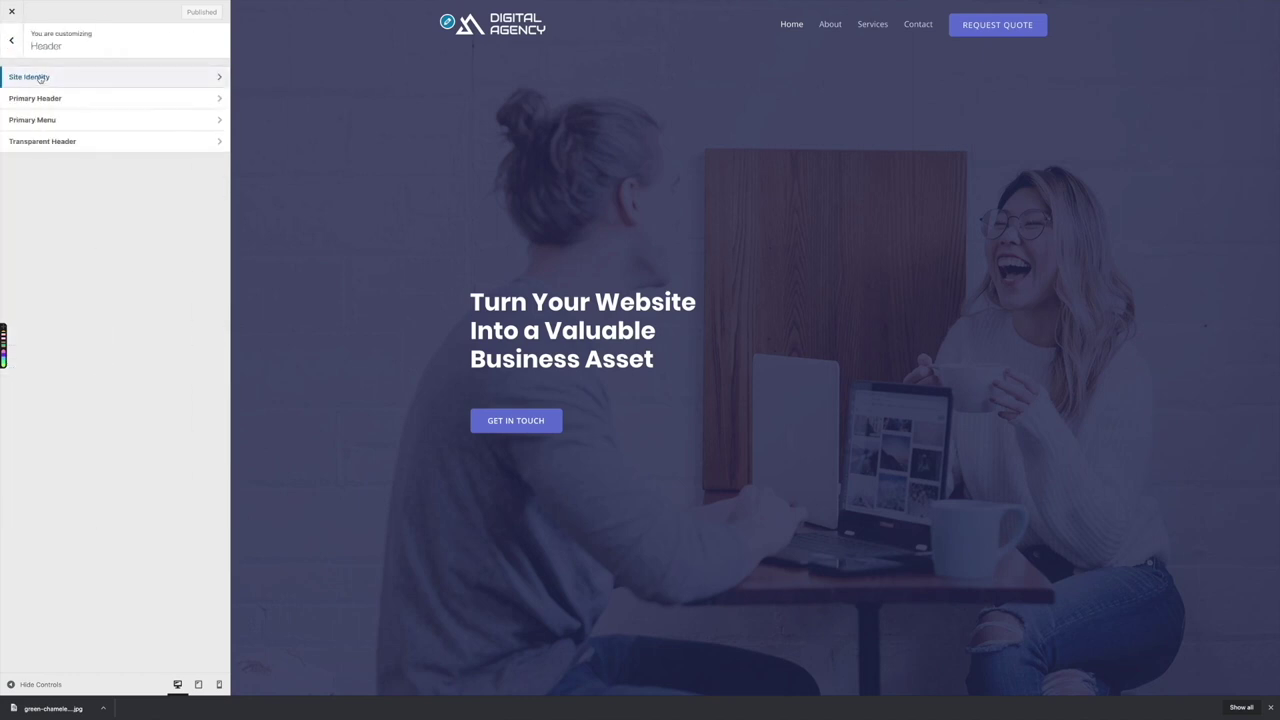
pyautogui.click(40, 79)
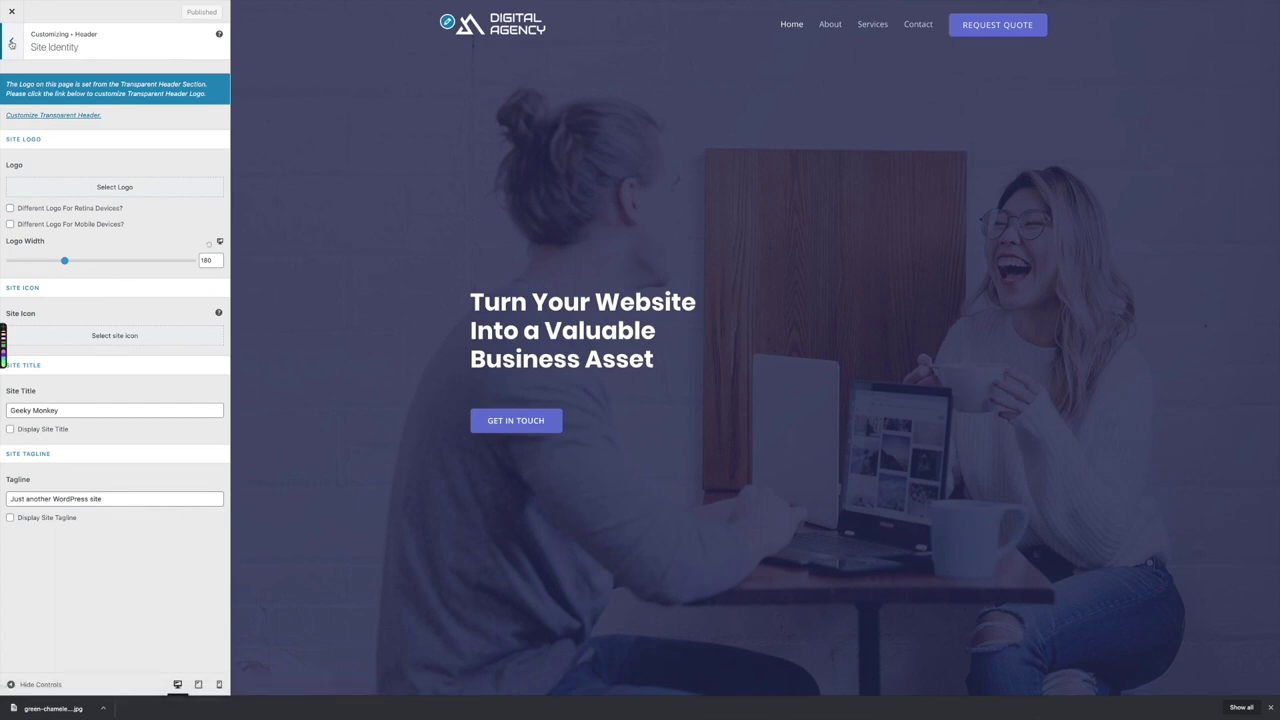
pyautogui.press('Escape')
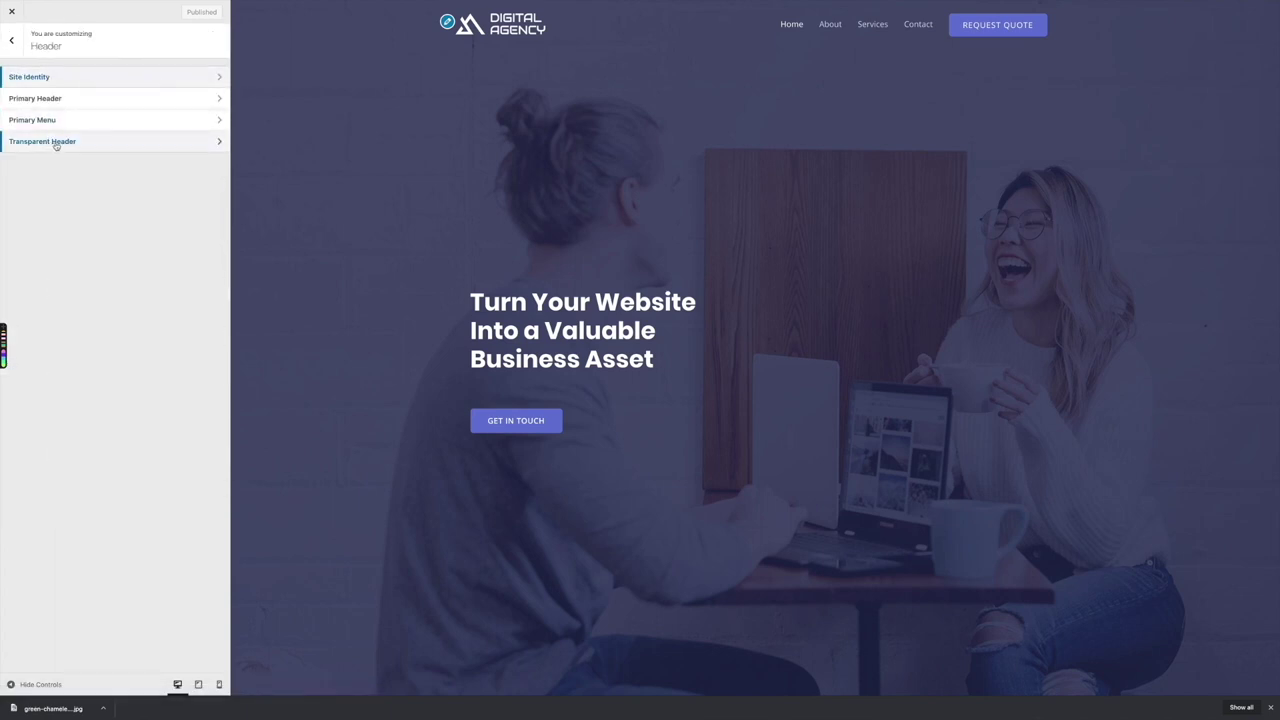
pyautogui.click(56, 143)
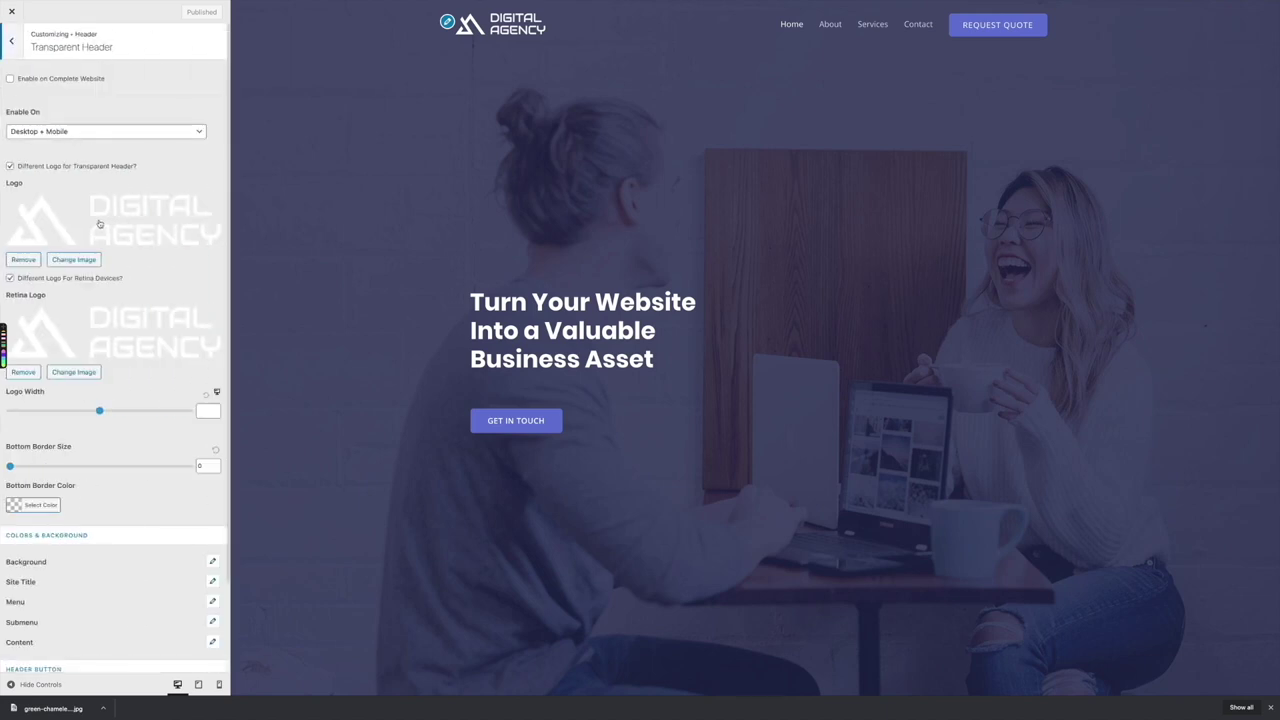
# Replace the transparent header logo with the geeky monkey logo
pyautogui.click(76, 261)
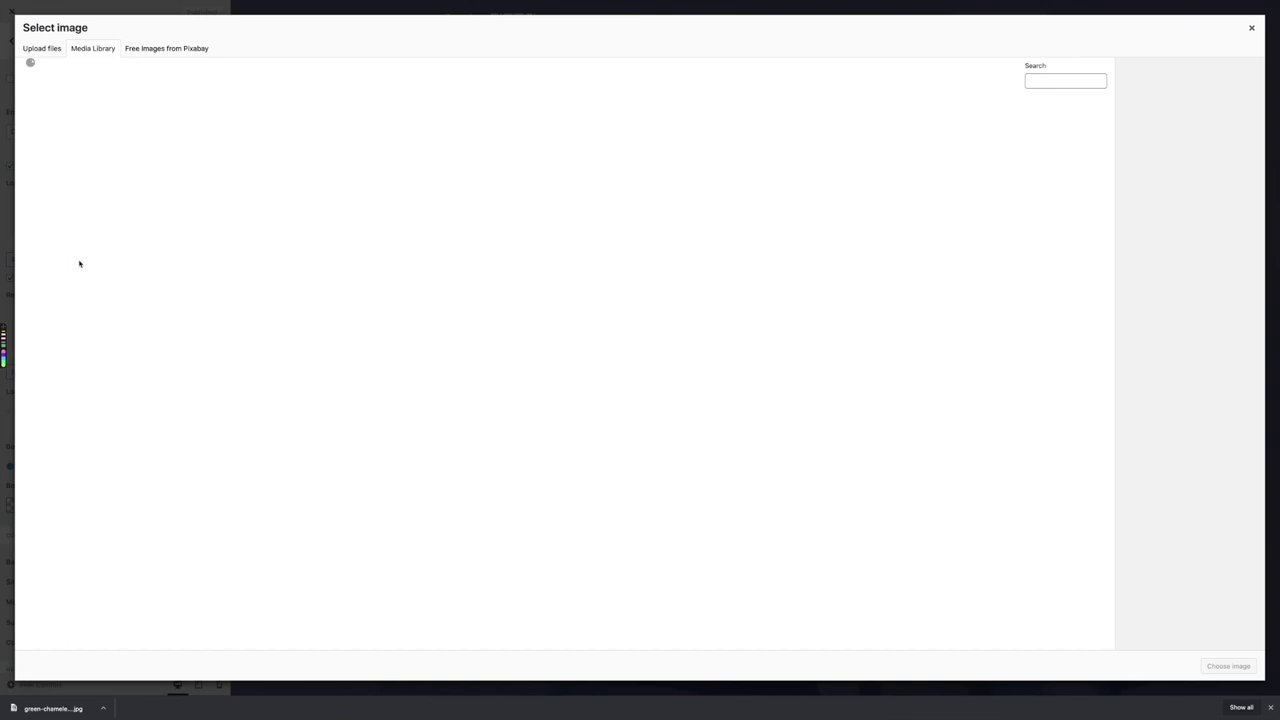
pyautogui.click(57, 128)
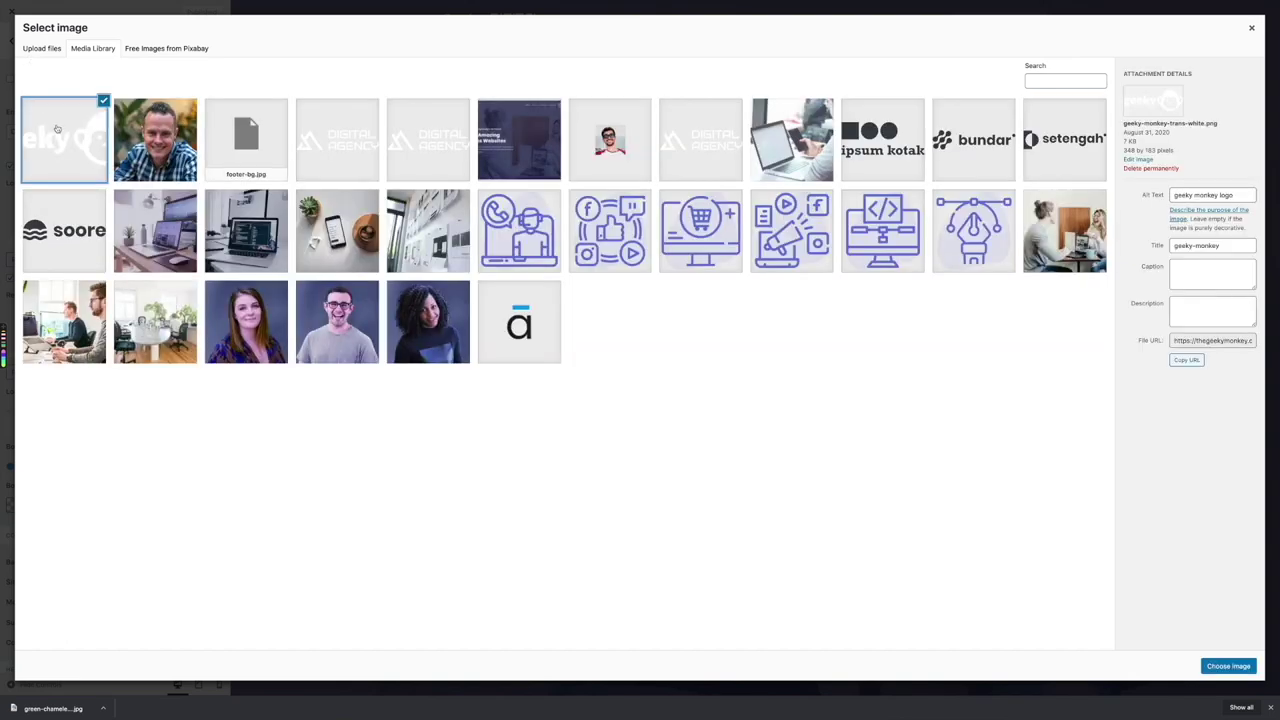
pyautogui.click(1222, 665)
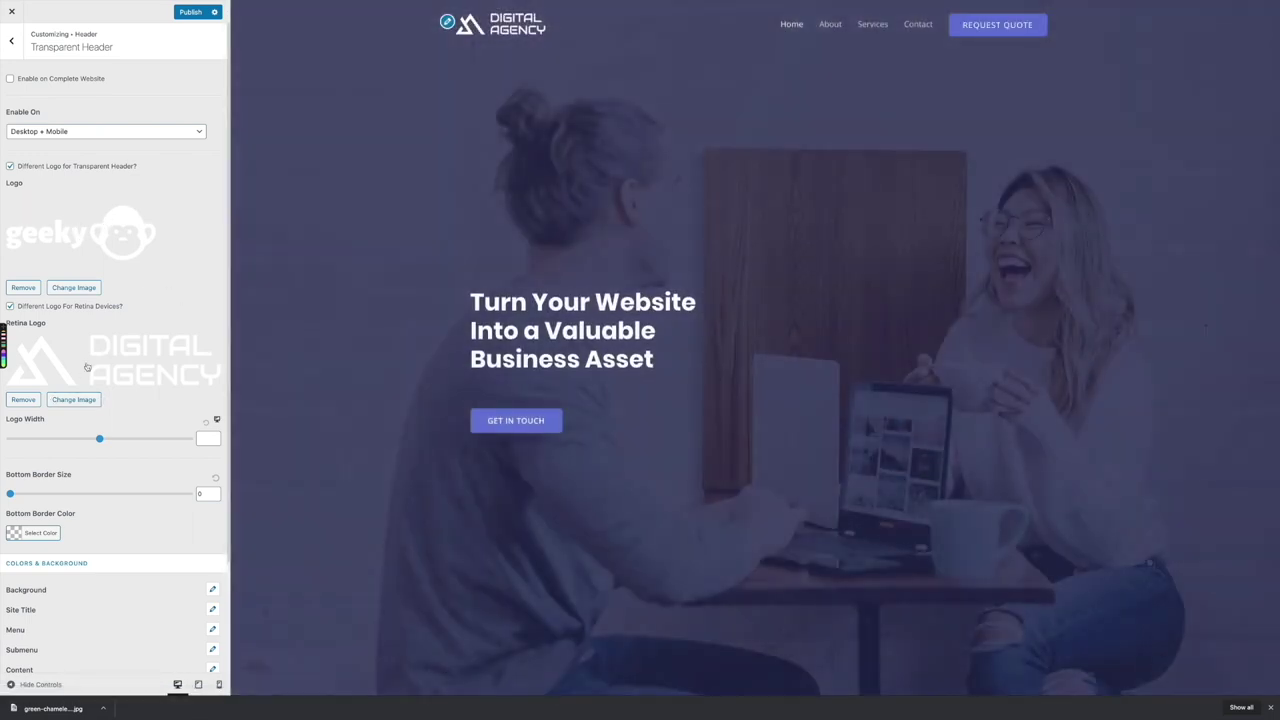
# Set the geeky monkey logo as the retina logo, publish, and close the customizer
pyautogui.click(74, 400)
pyautogui.click(72, 163)
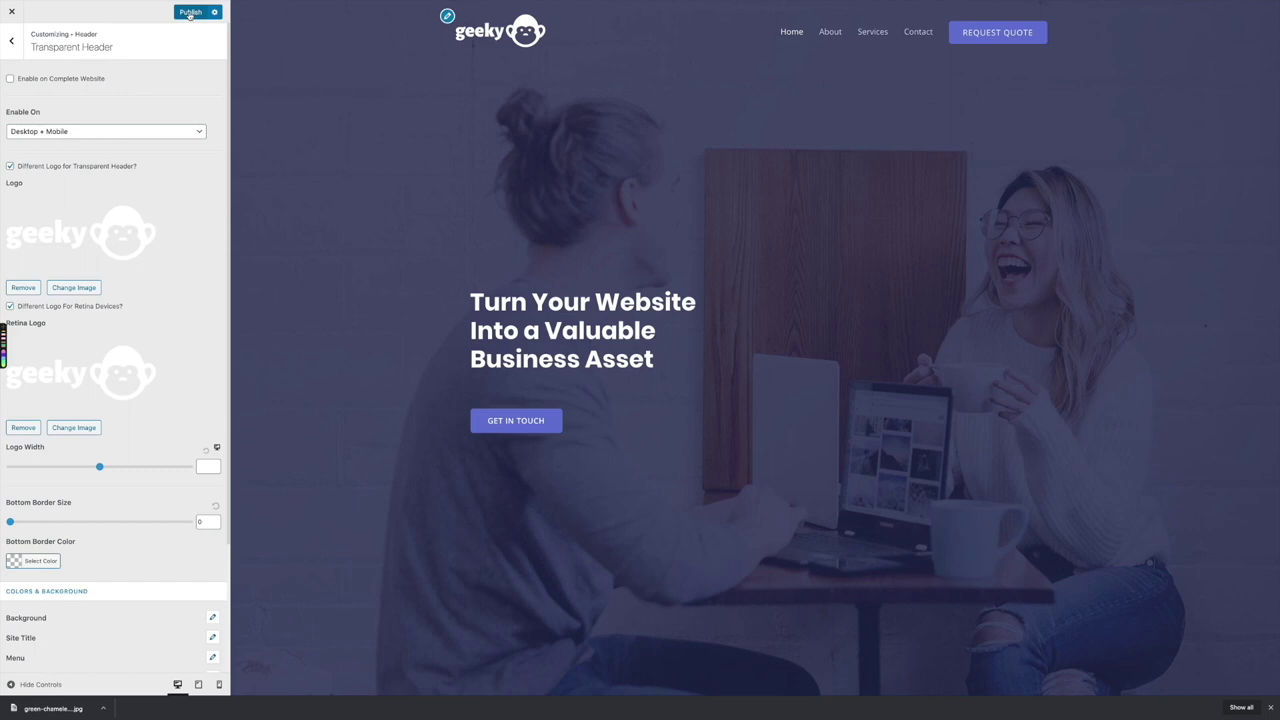
pyautogui.click(190, 13)
pyautogui.click(13, 14)
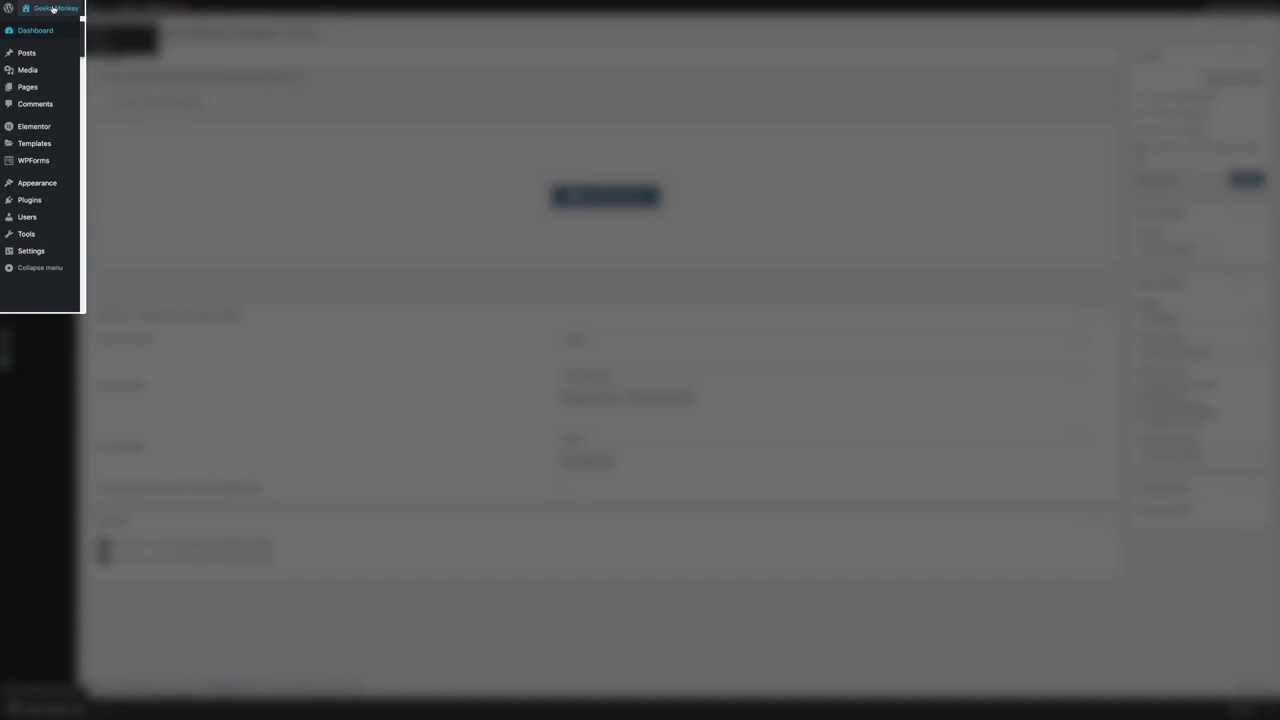
# Visit the live homepage and scroll through it to see the geeky monkey header logo
pyautogui.moveTo(52, 8)
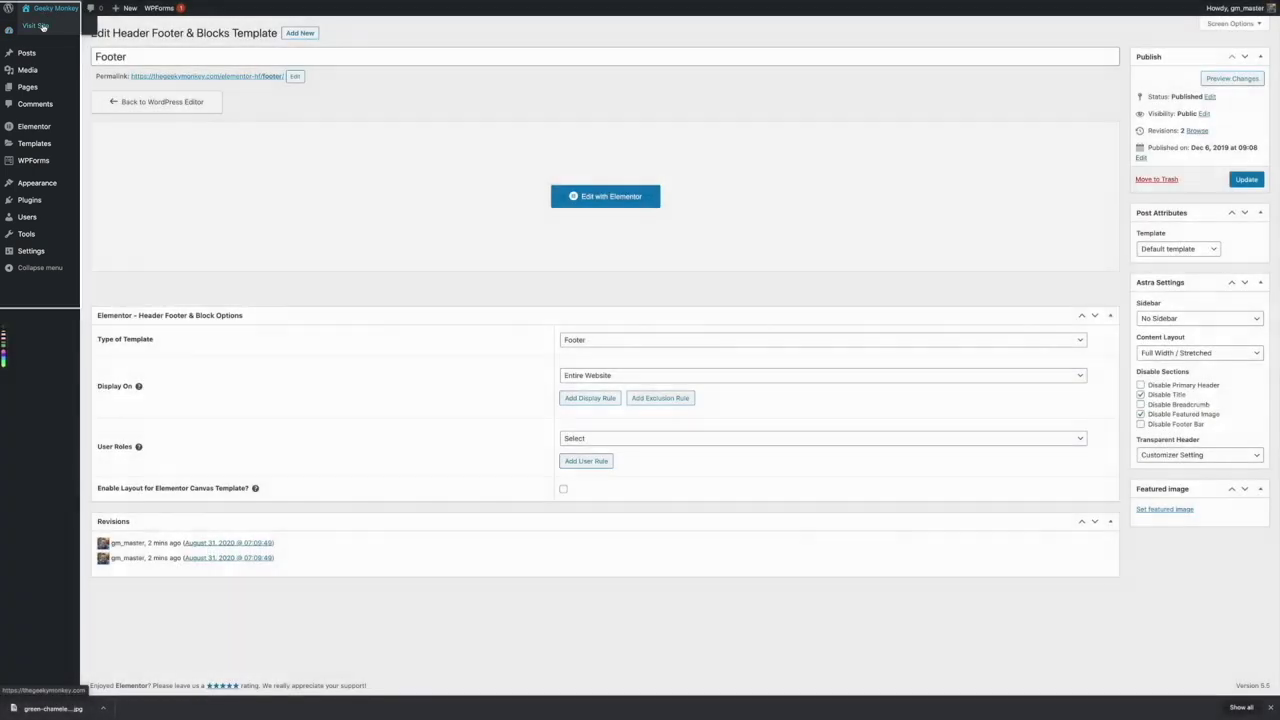
pyautogui.click(42, 27)
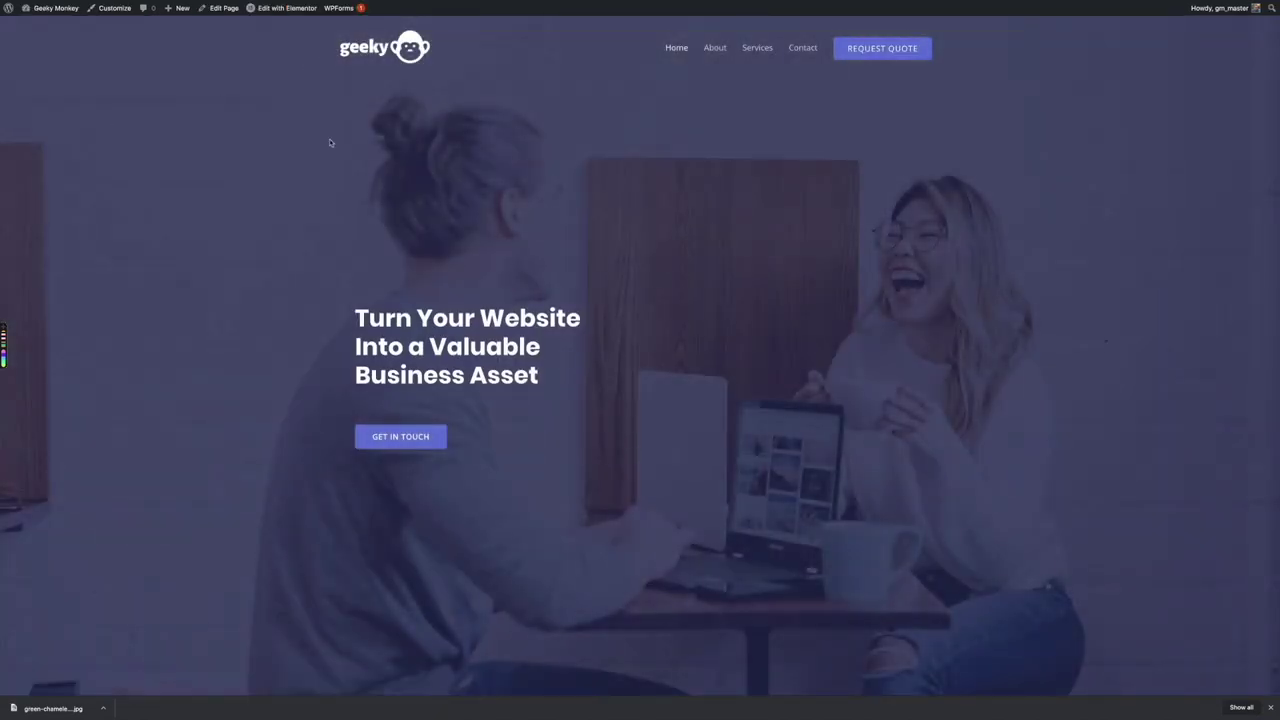
pyautogui.scroll(-8, 320, 286)
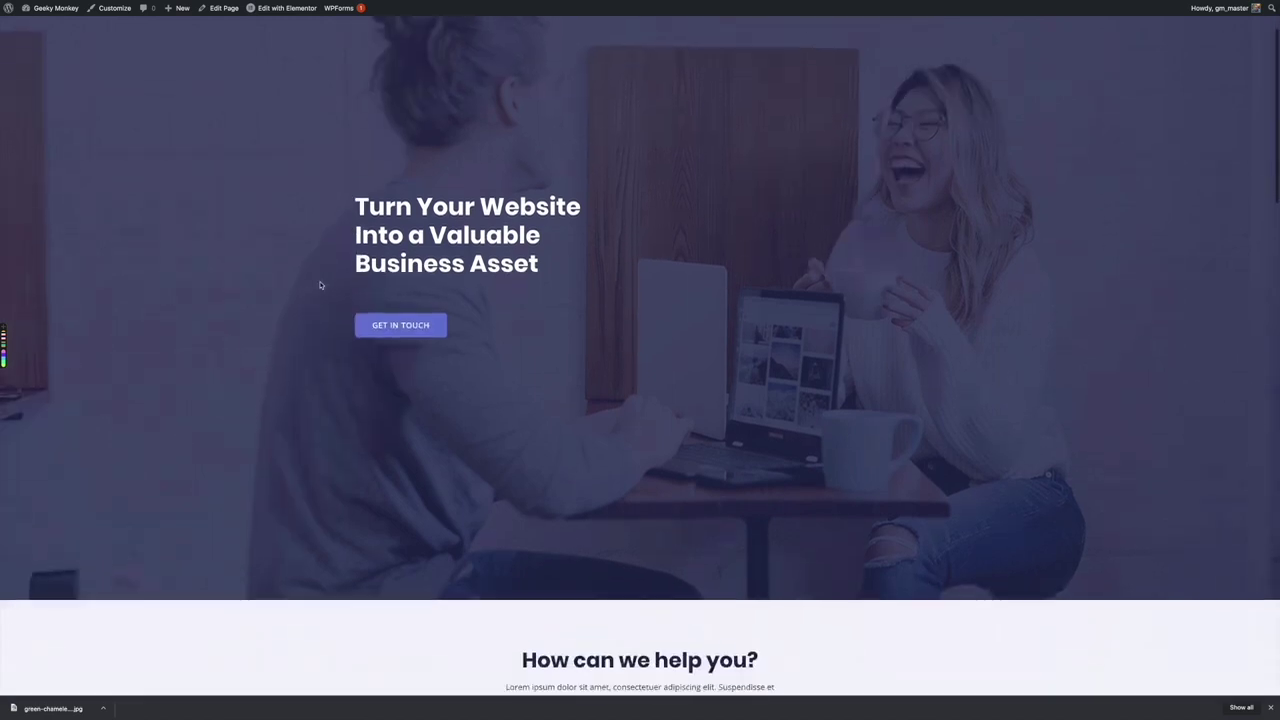
pyautogui.scroll(-9, 320, 286)
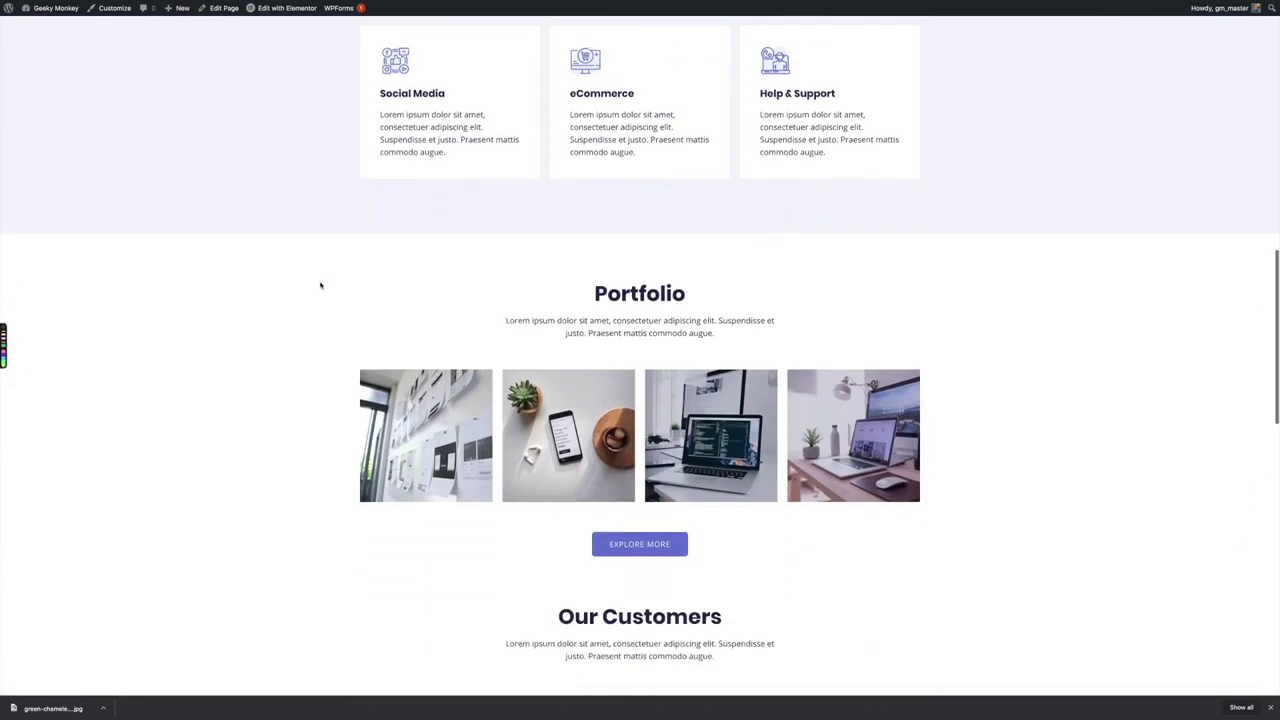
pyautogui.scroll(-3, 287, 269)
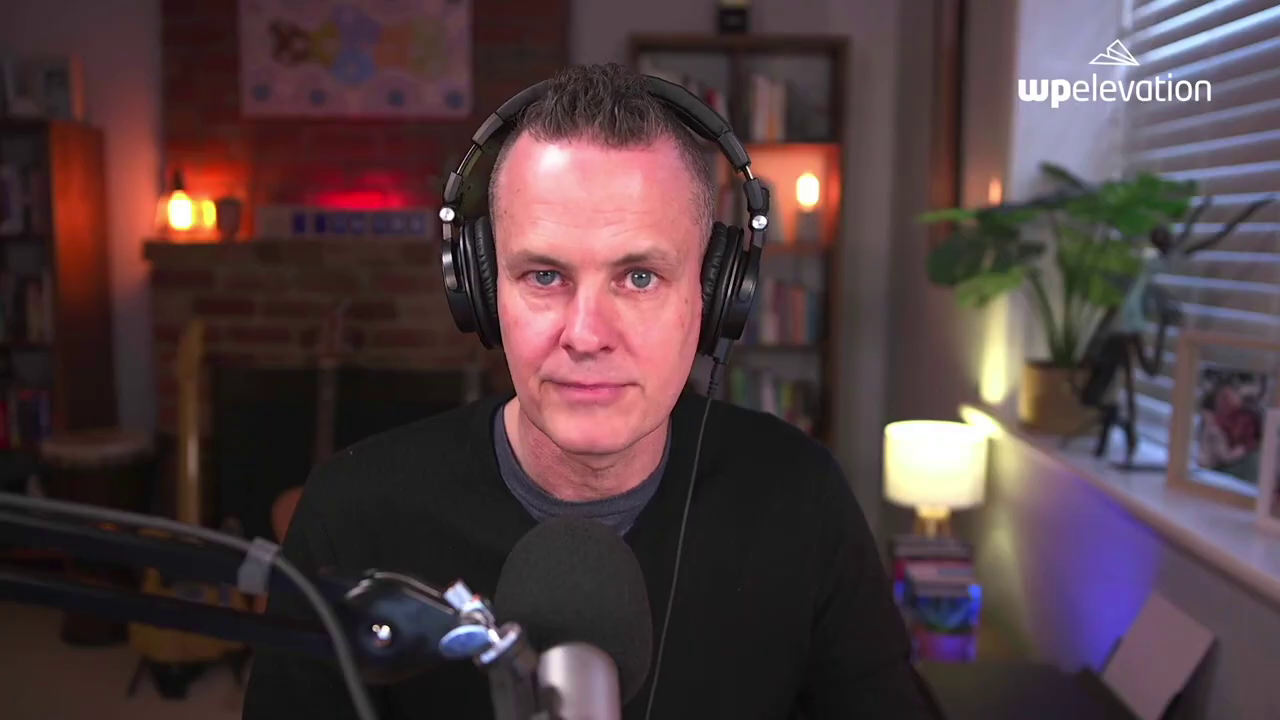